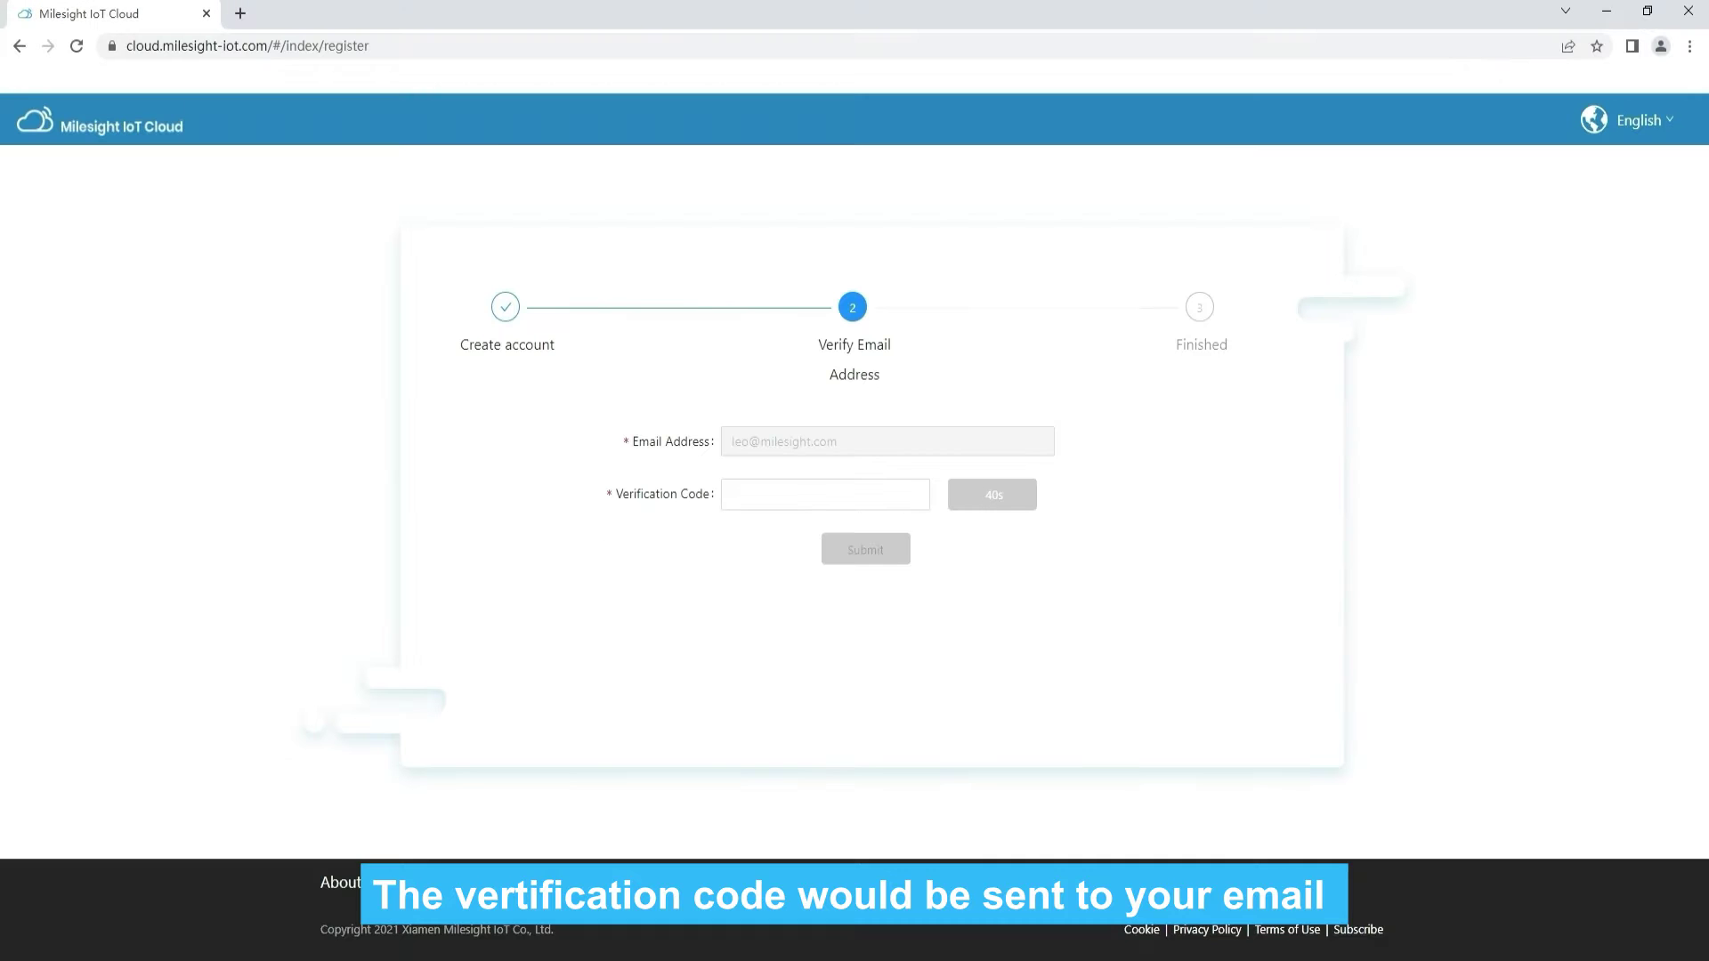
# Paste the emailed verification code into the registration's Verification Code field
pyautogui.click(763, 494)
pyautogui.hotkey('ctrl', 'v')
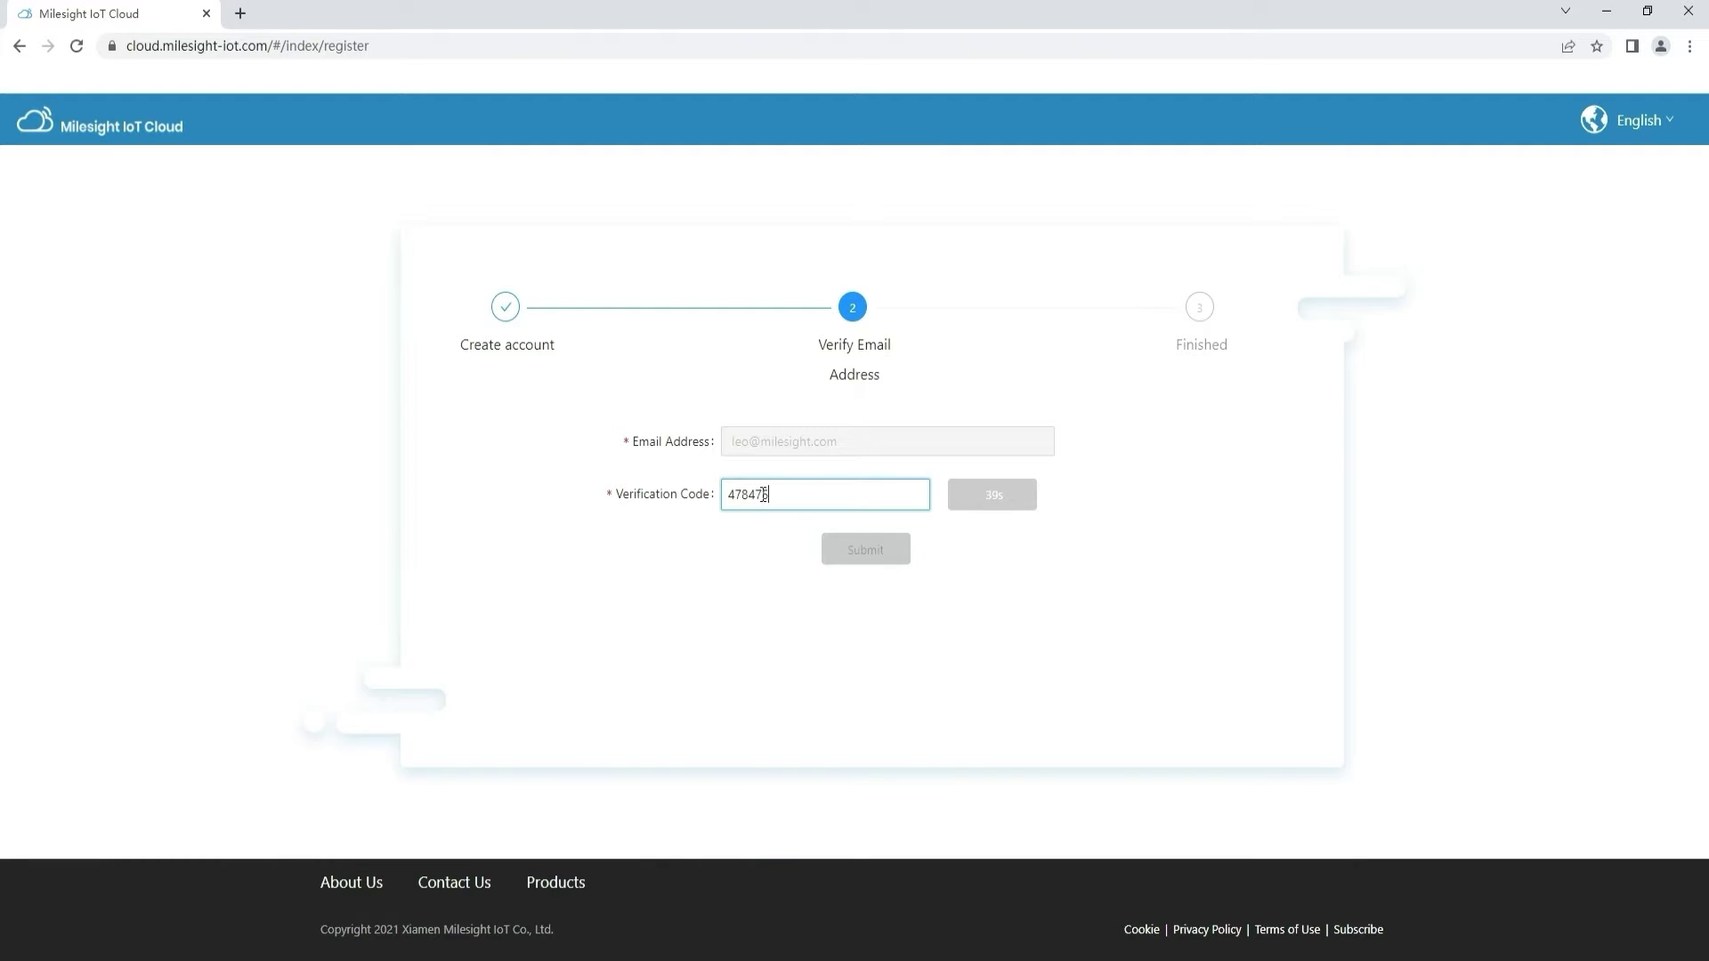
# Submit the Verify Email Address step to complete account registration
pyautogui.click(867, 549)
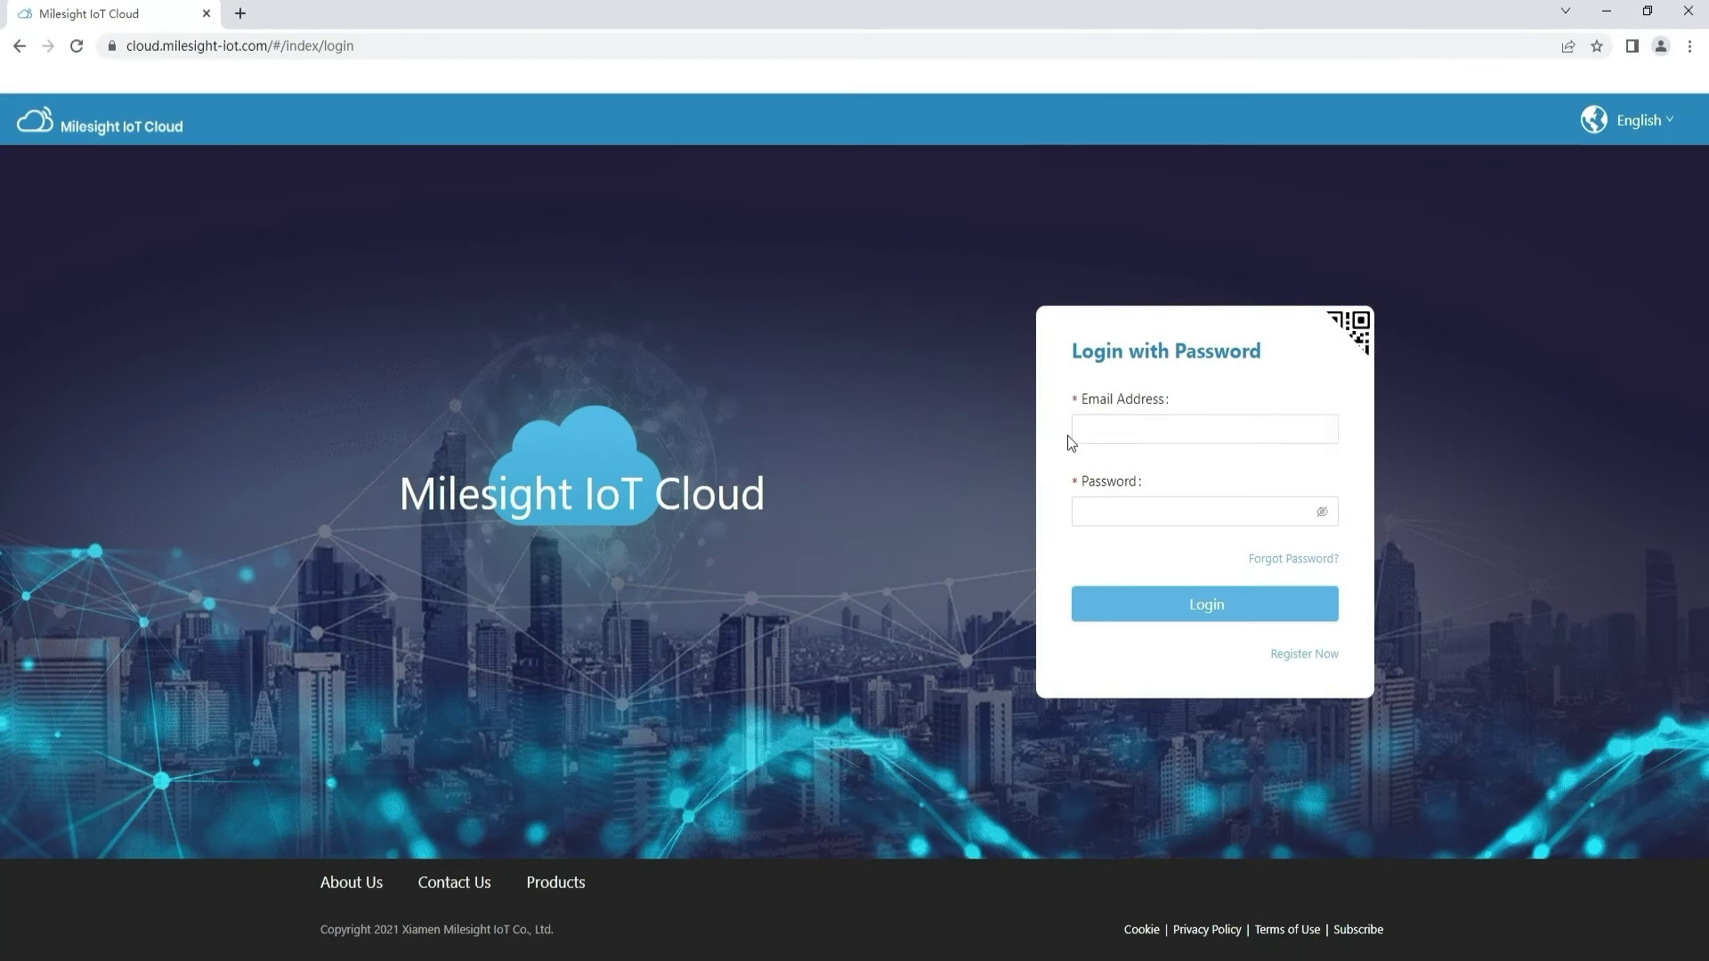
# Log in with the new account's e-mail and password, then open the Me settings page
pyautogui.click(1095, 429)
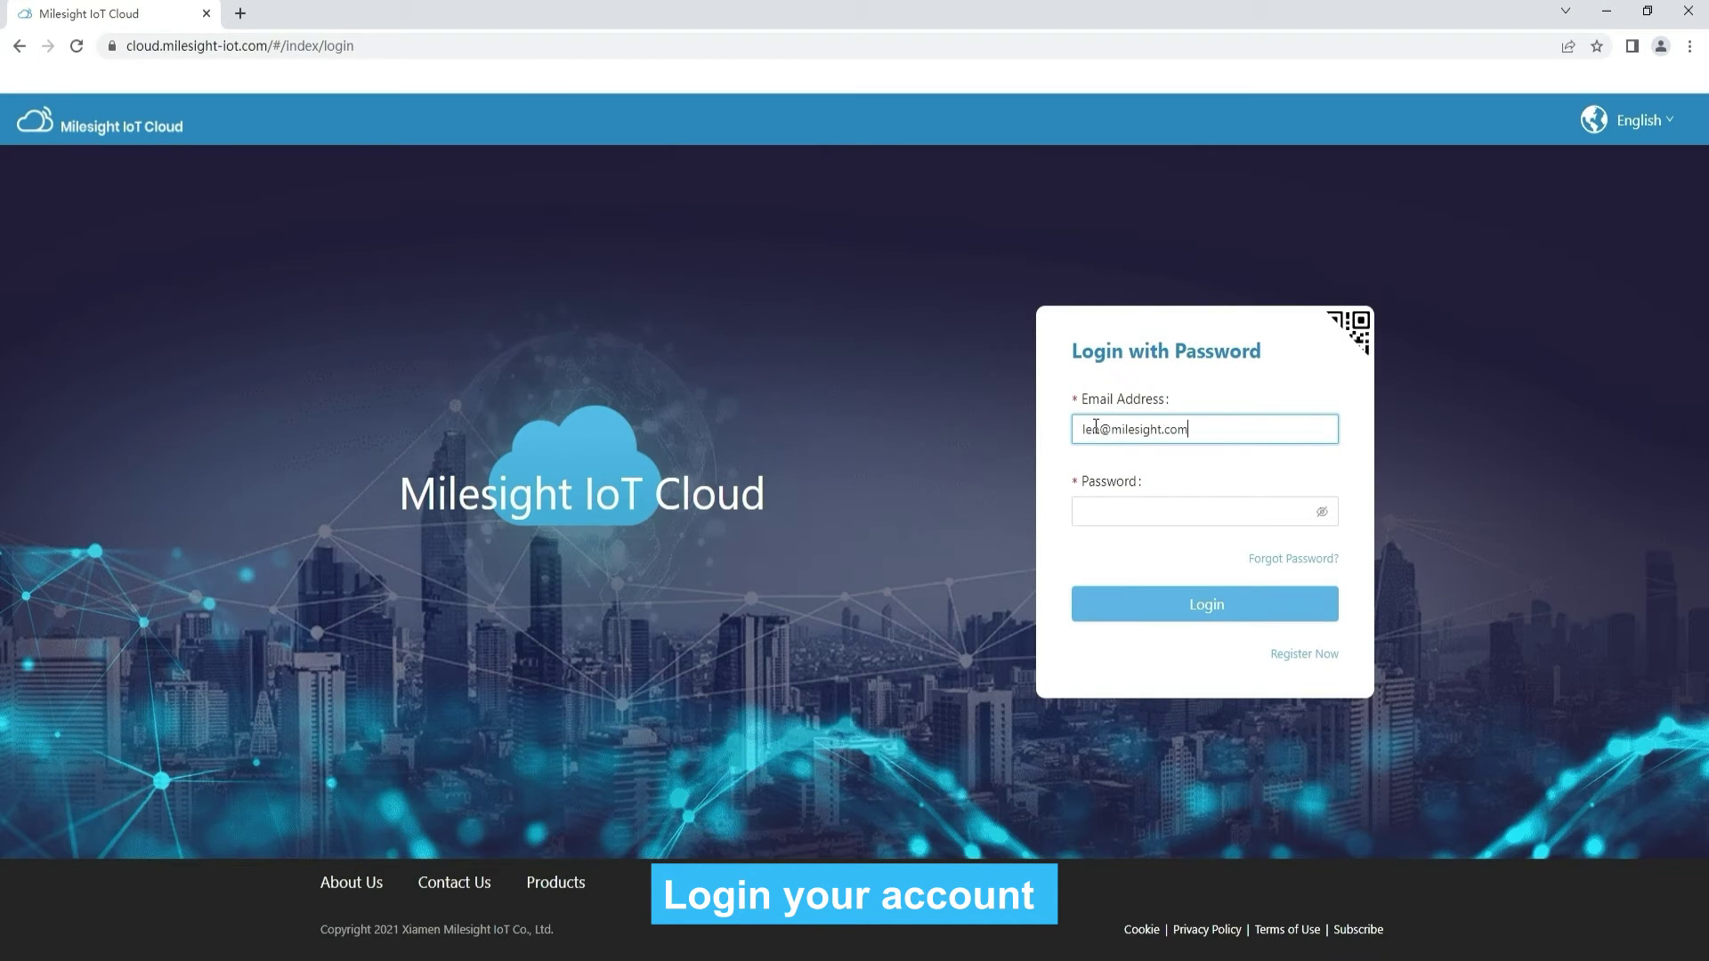
pyautogui.click(1129, 512)
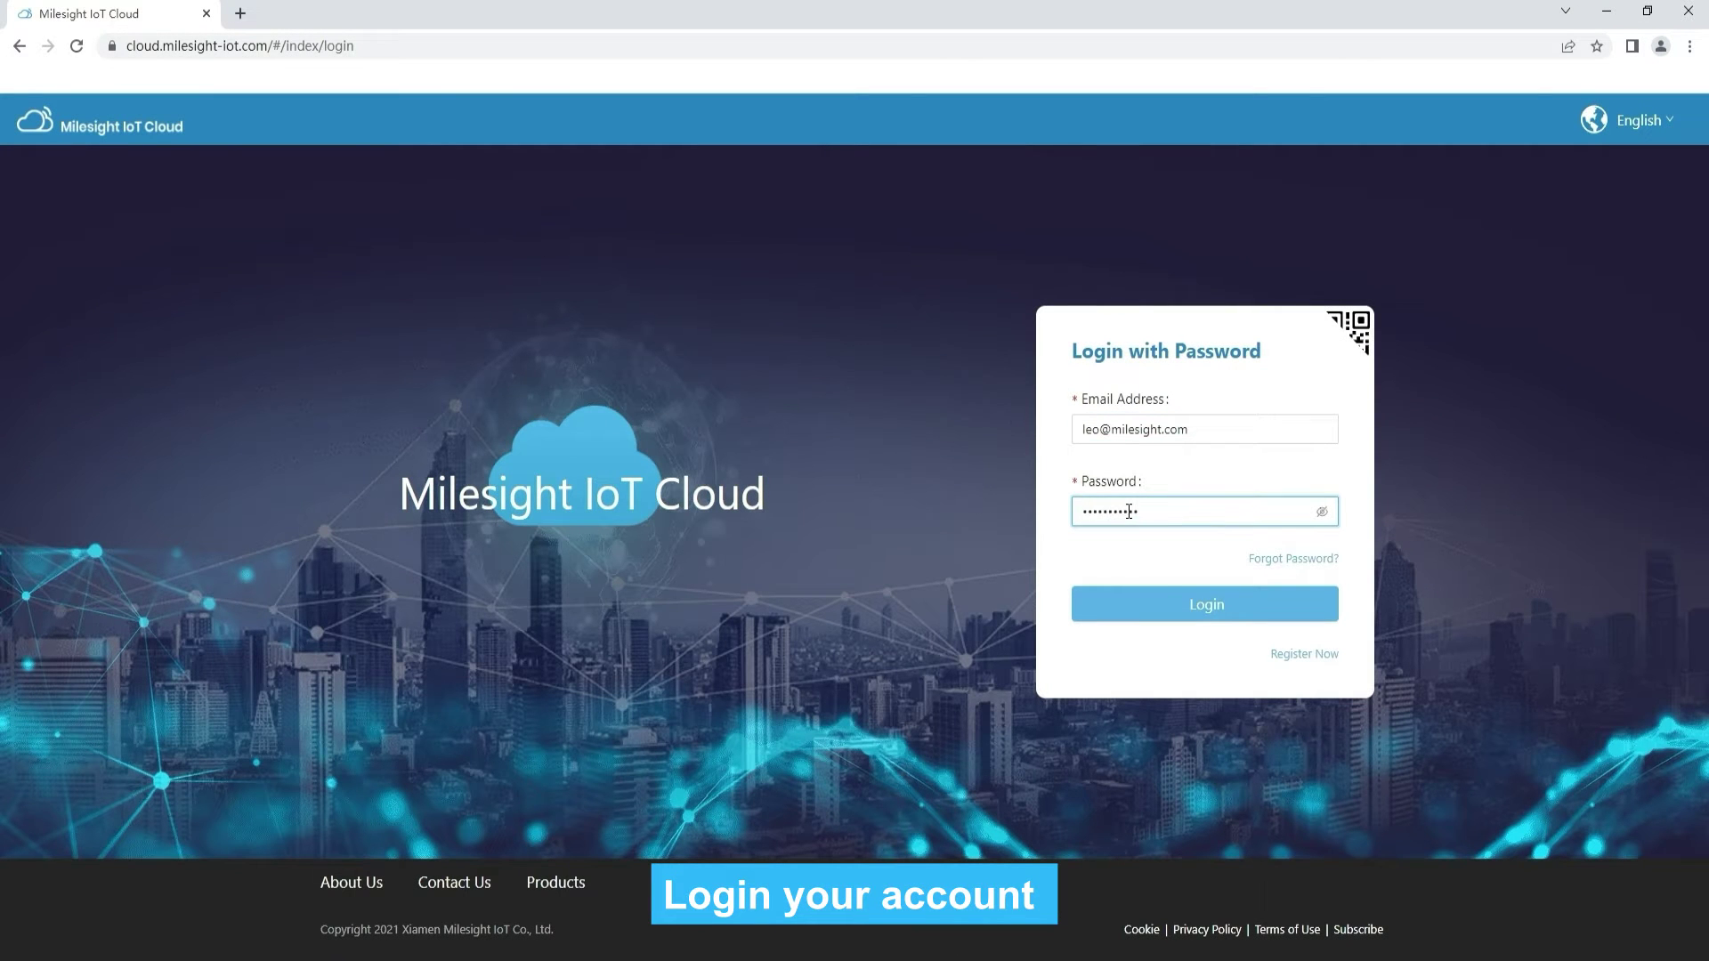
pyautogui.click(1190, 611)
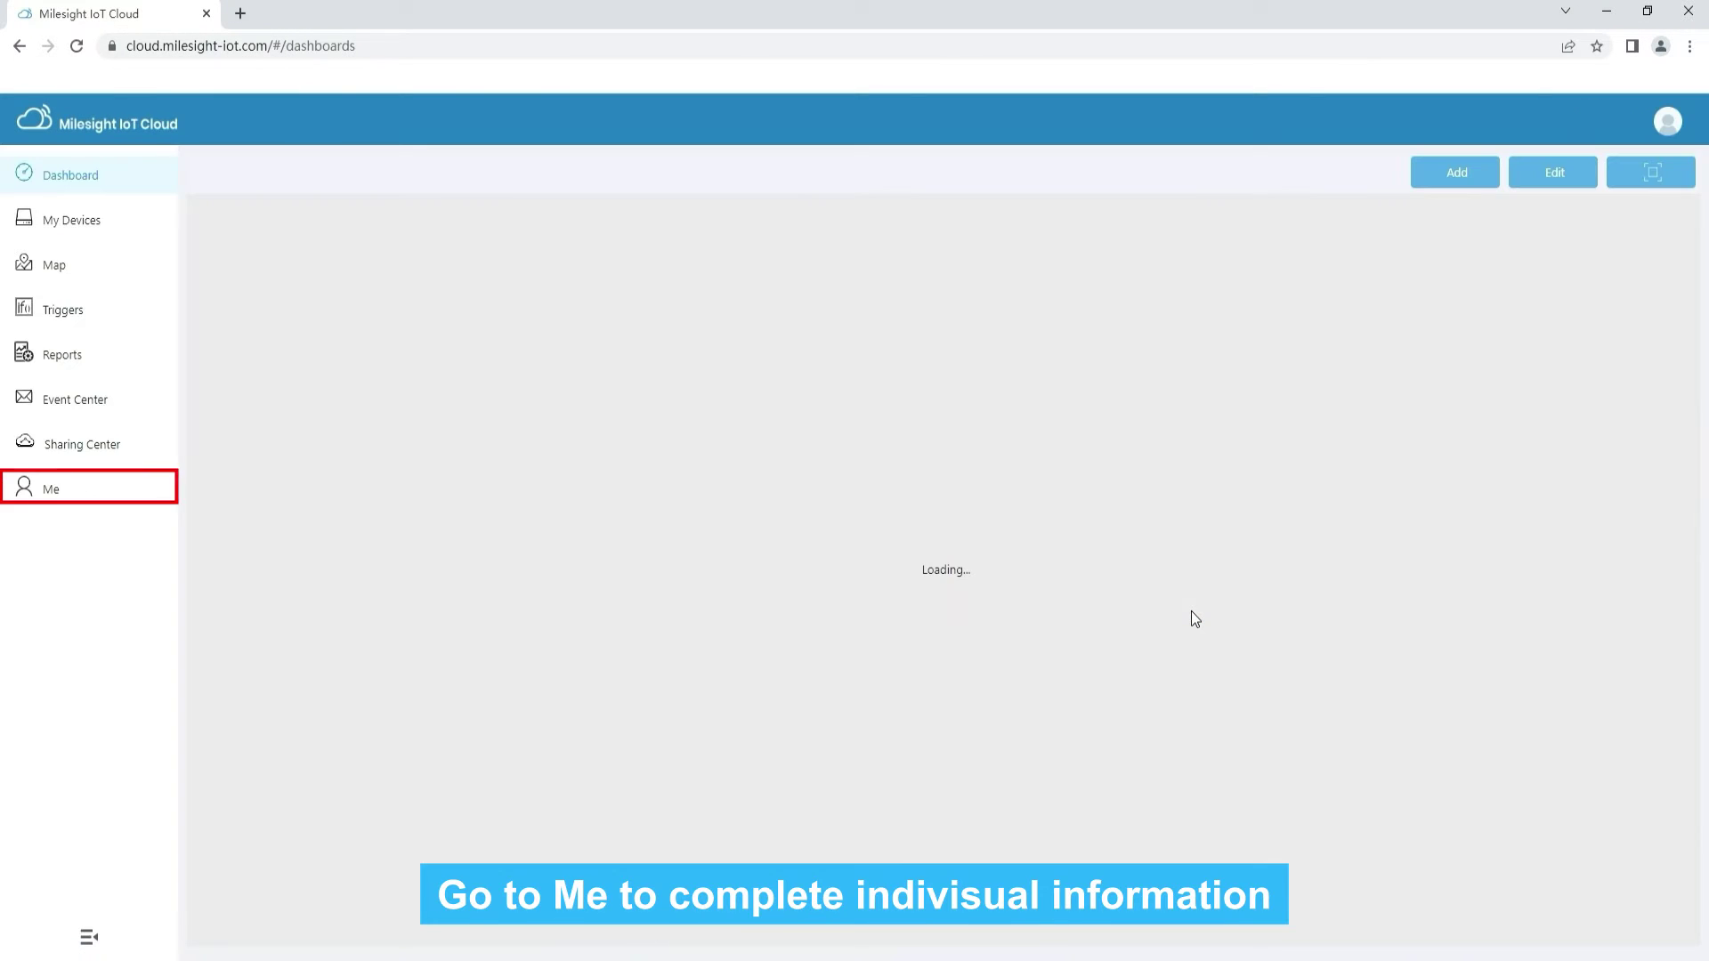
pyautogui.click(46, 499)
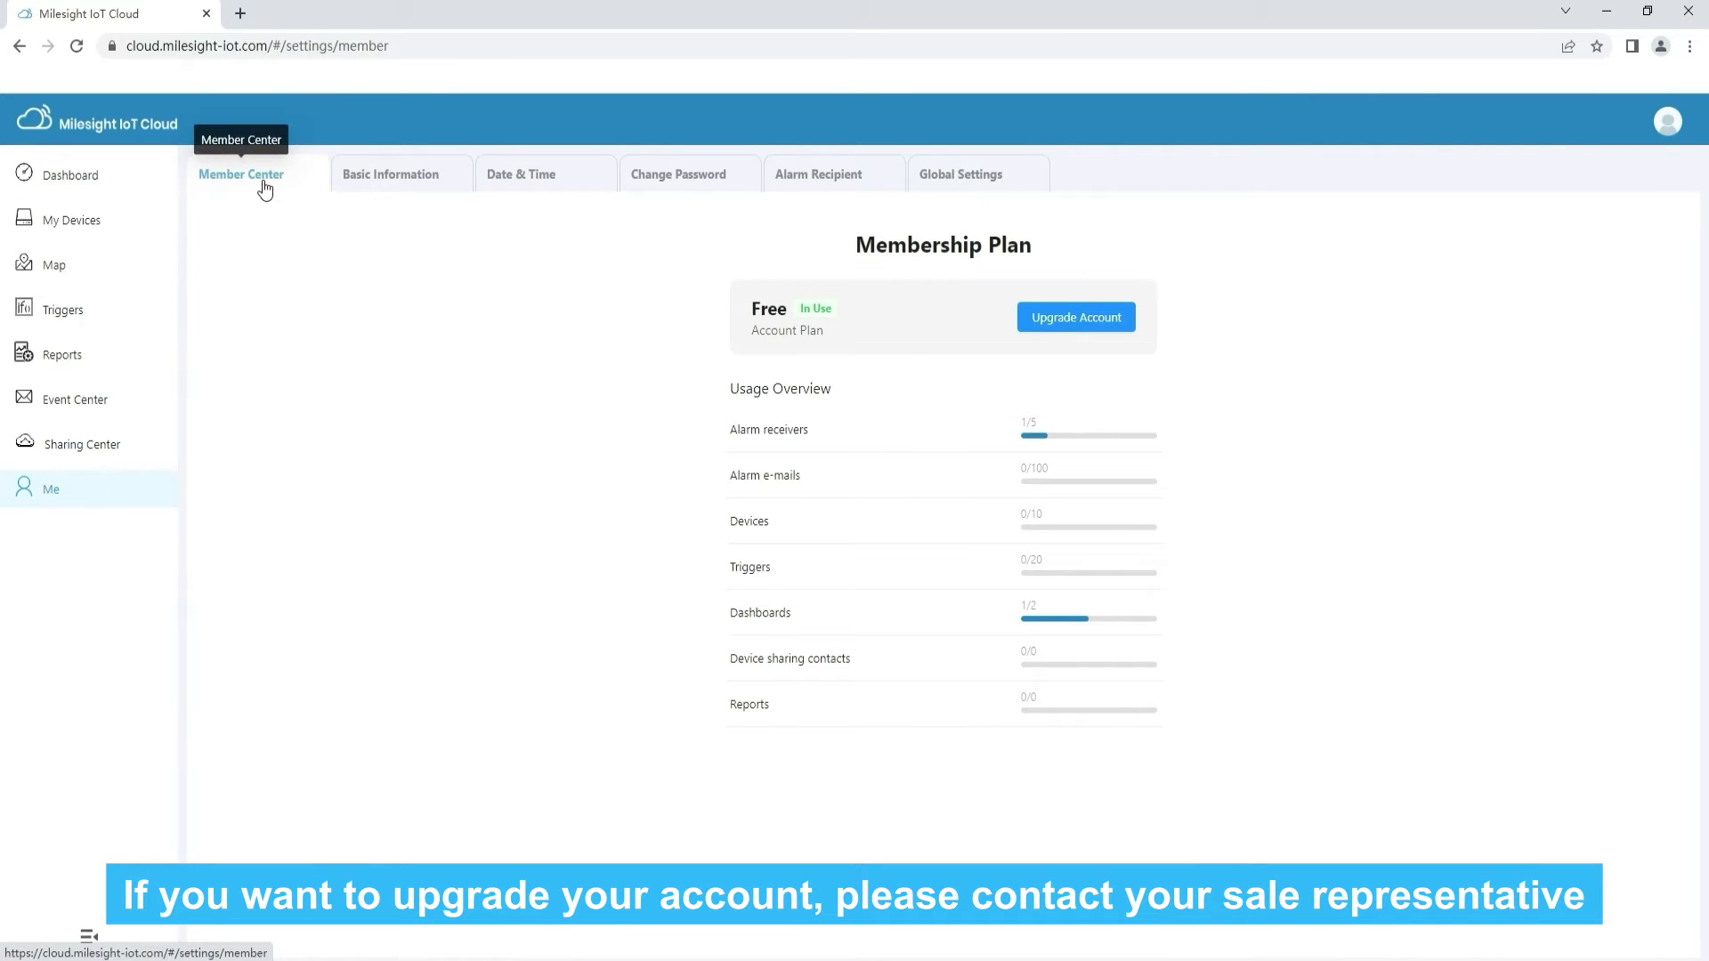
# Browse the Upgrade Account plans and Get License contact page, then return to Basic Information
pyautogui.click(1082, 319)
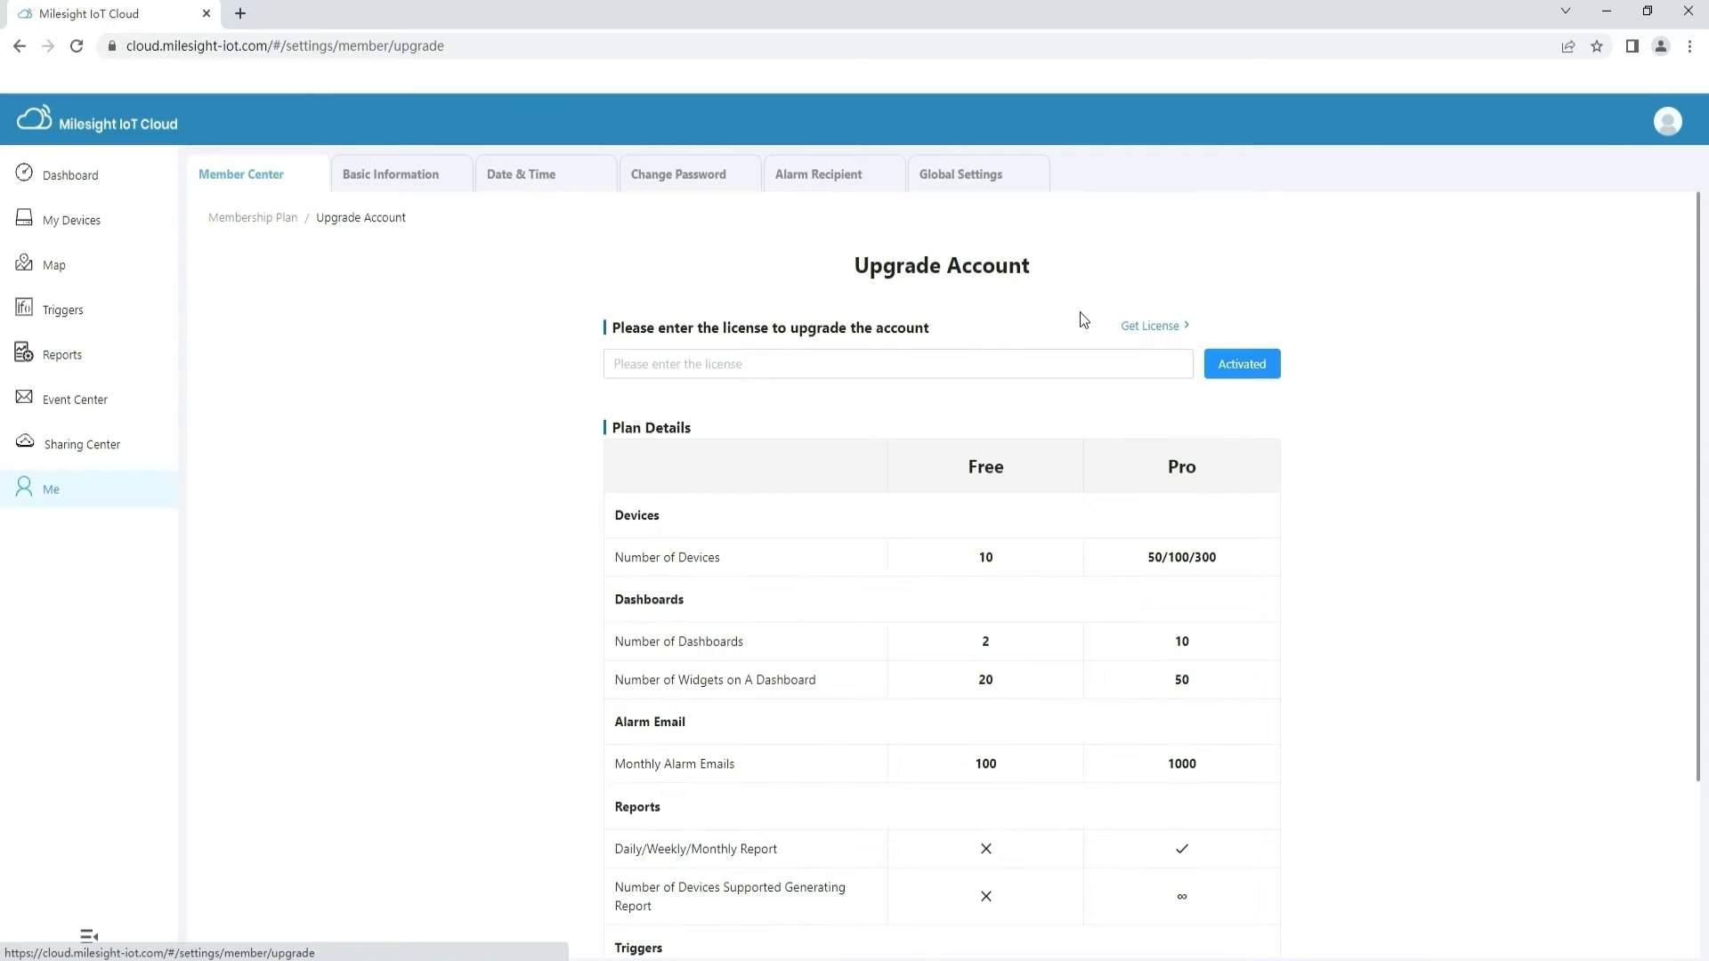
pyautogui.click(1152, 326)
pyautogui.scroll(-5, 1036, 397)
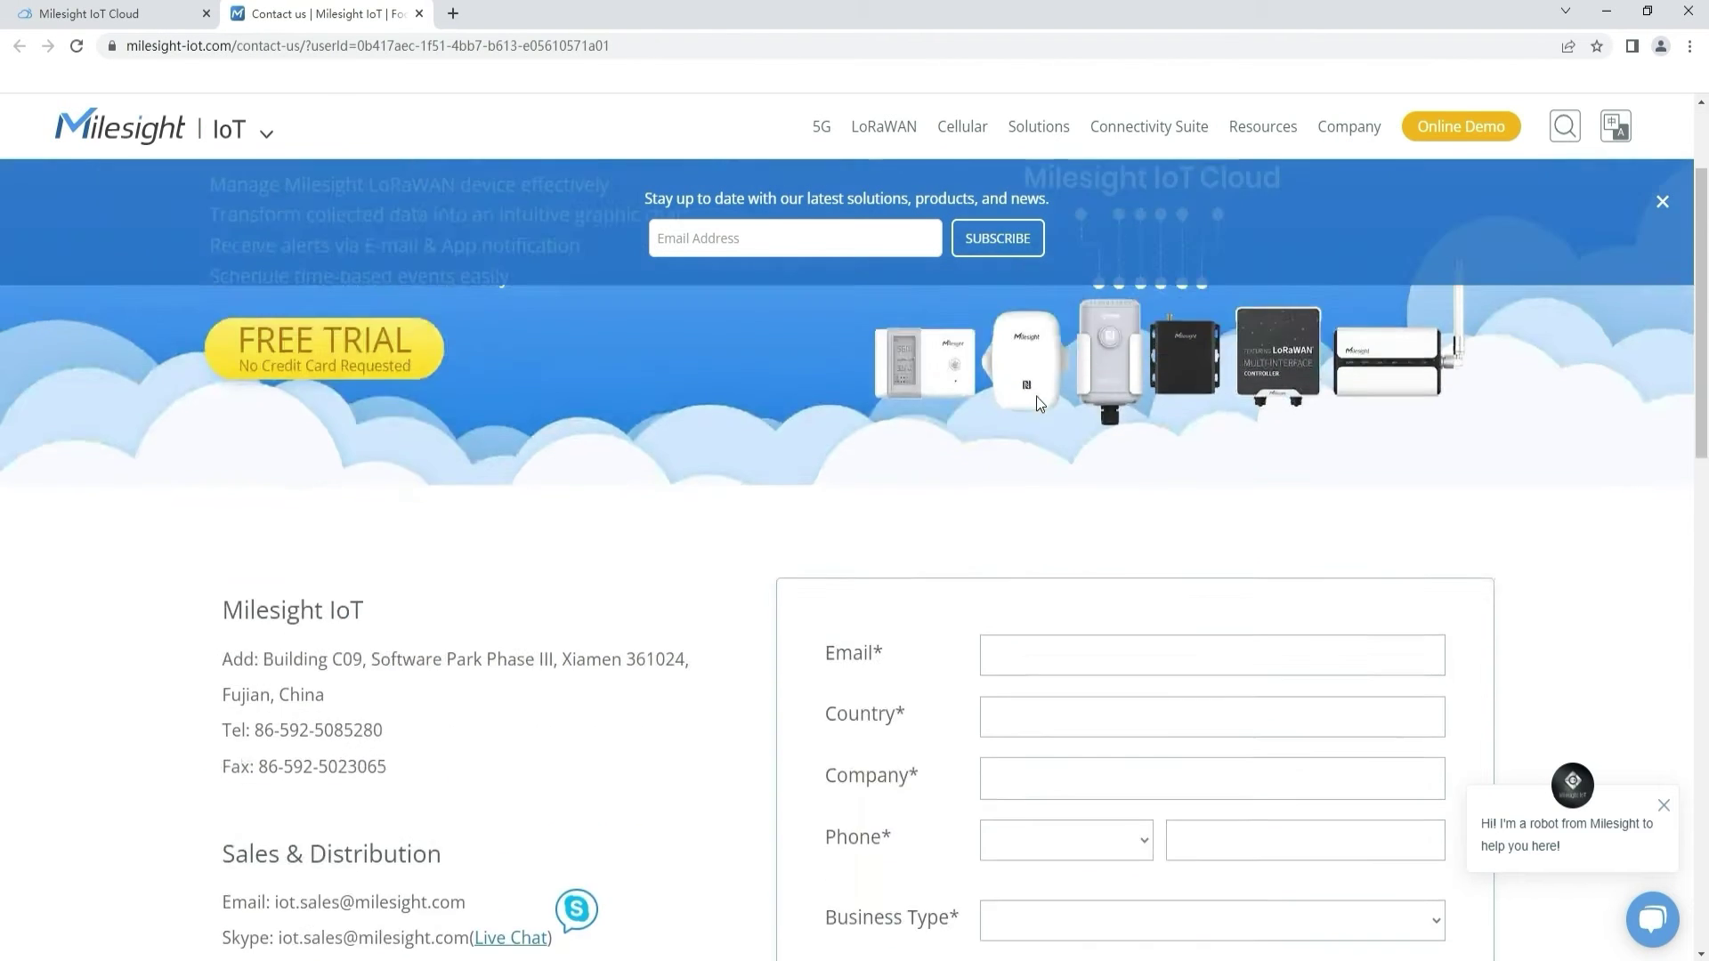
pyautogui.scroll(-5, 1036, 397)
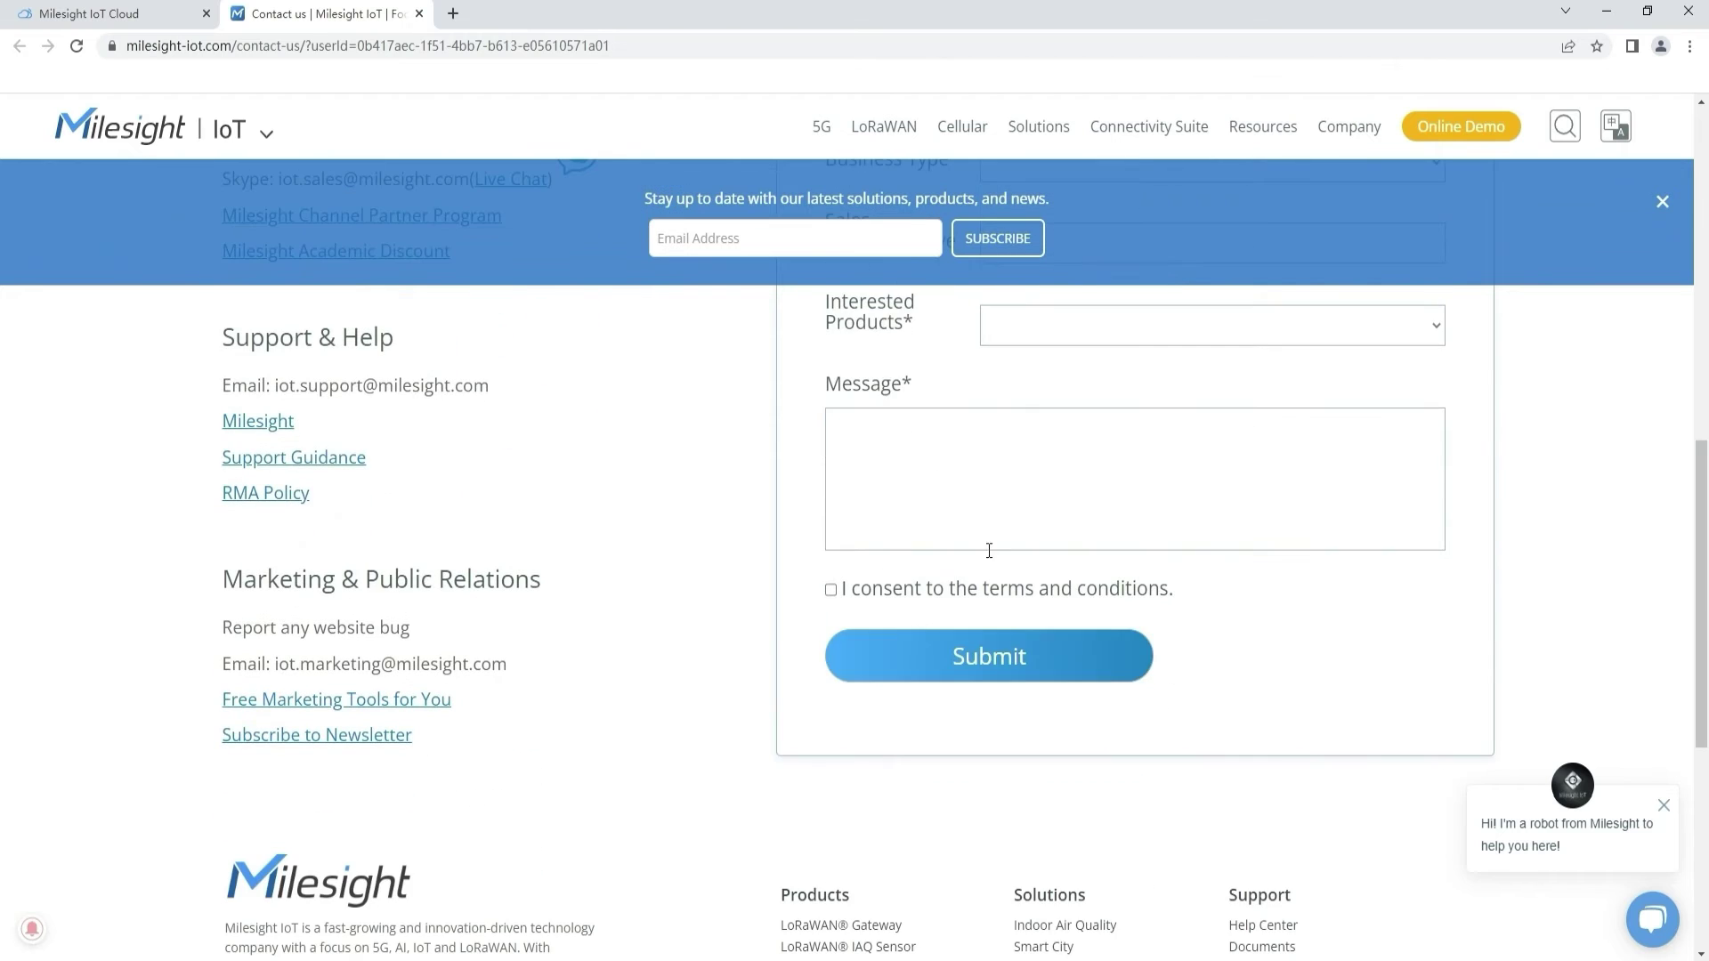
pyautogui.scroll(3, 954, 561)
pyautogui.scroll(5, 852, 405)
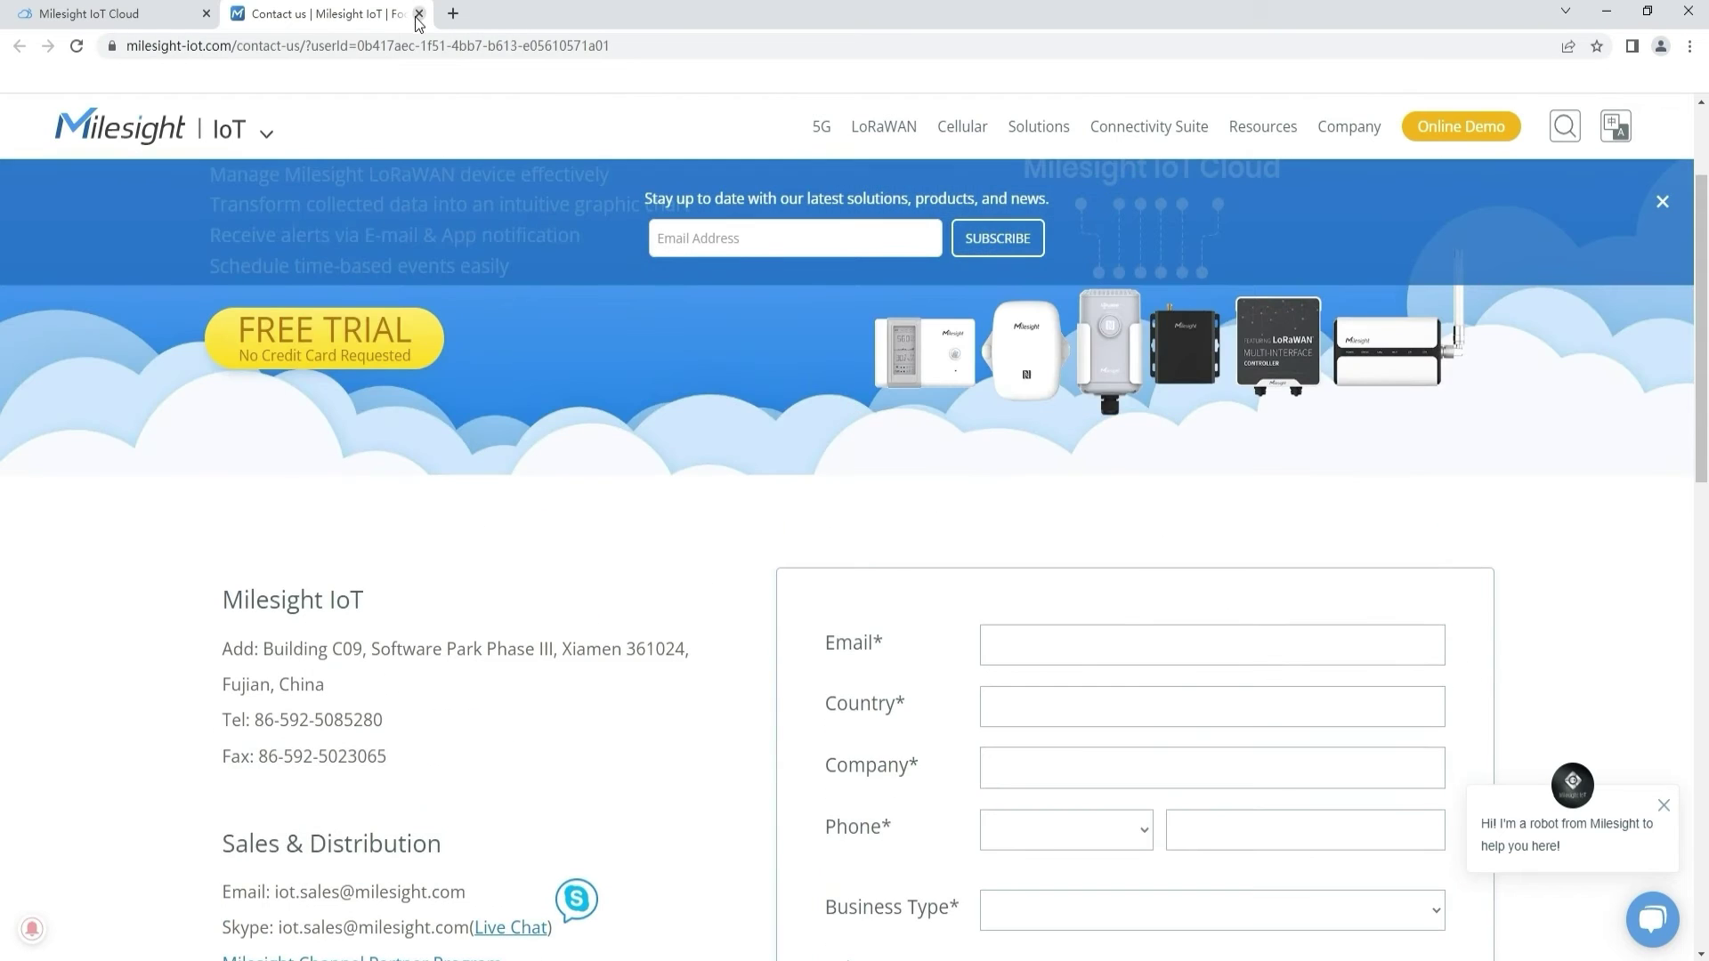
pyautogui.click(418, 13)
pyautogui.click(420, 185)
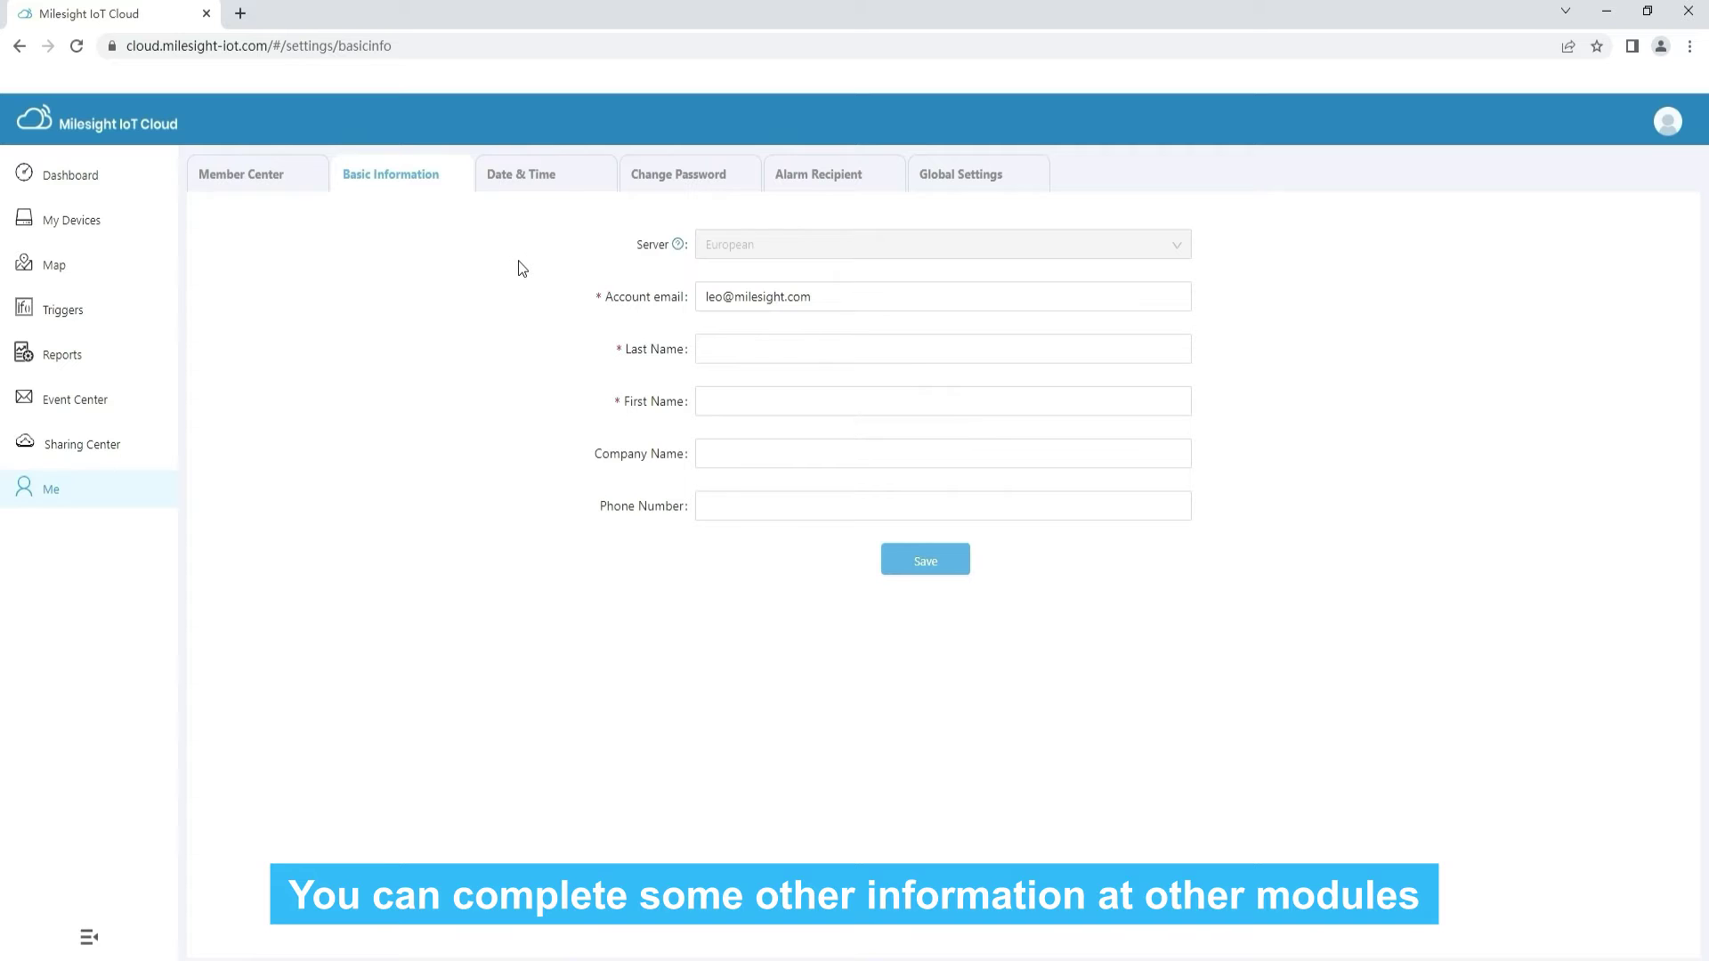
# View the Date & Time, Change Password and Alarm Recipient settings tabs
pyautogui.click(555, 183)
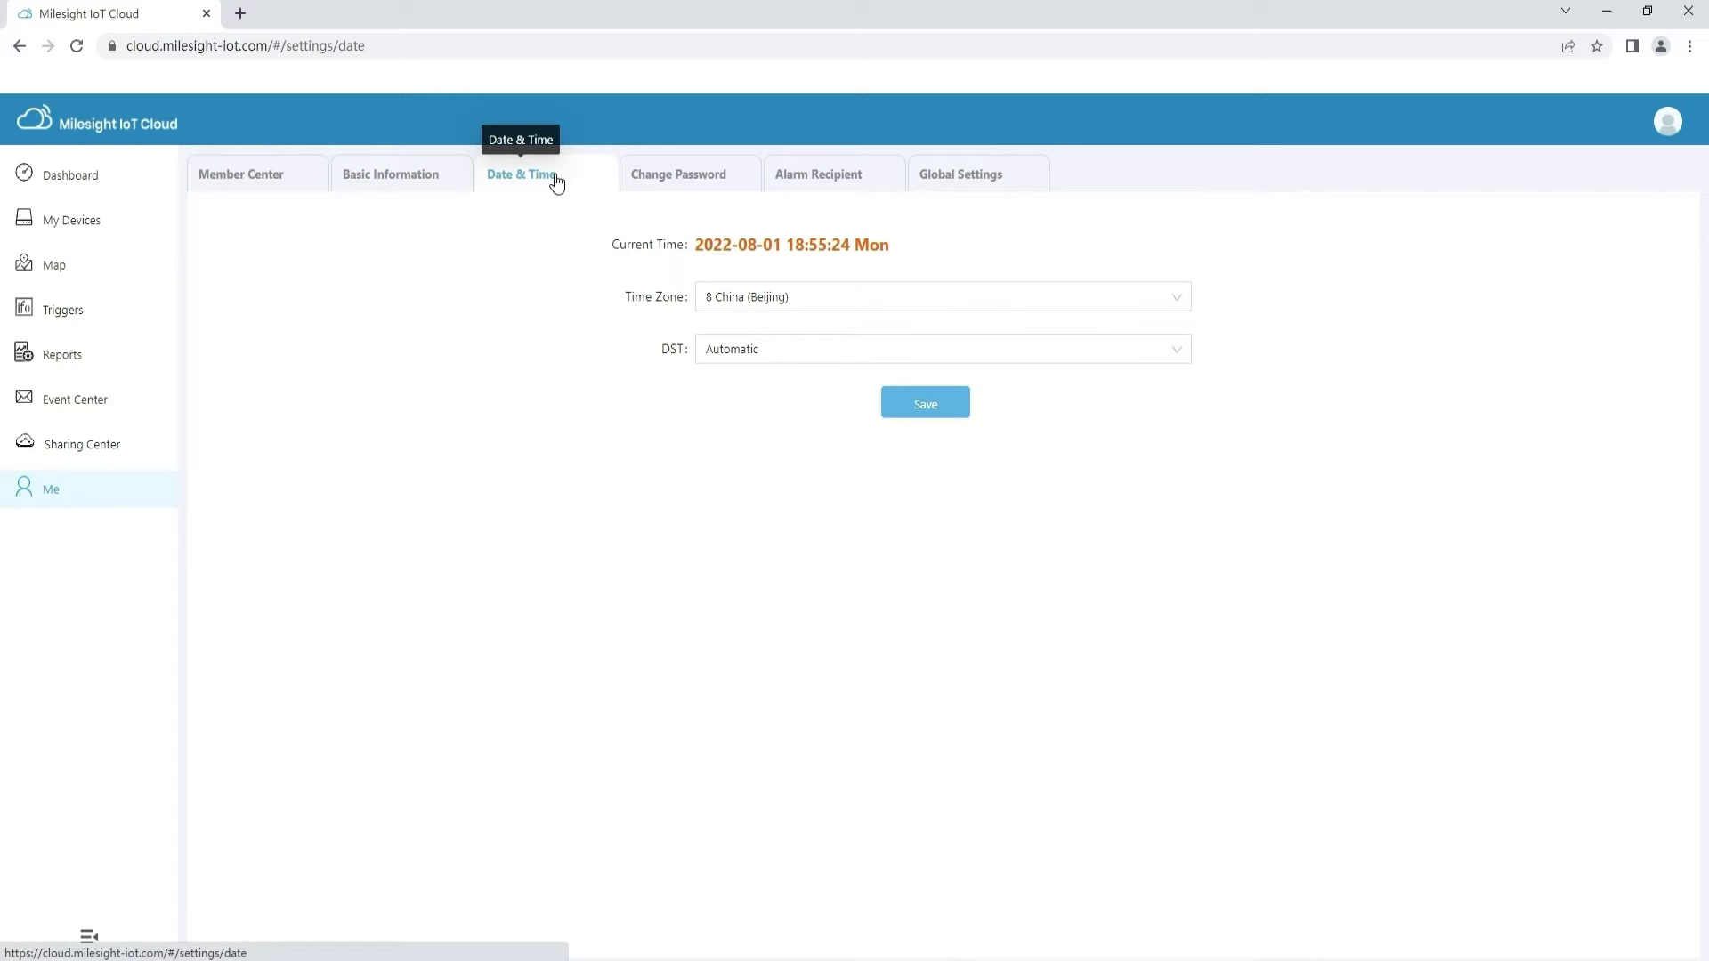
pyautogui.click(687, 183)
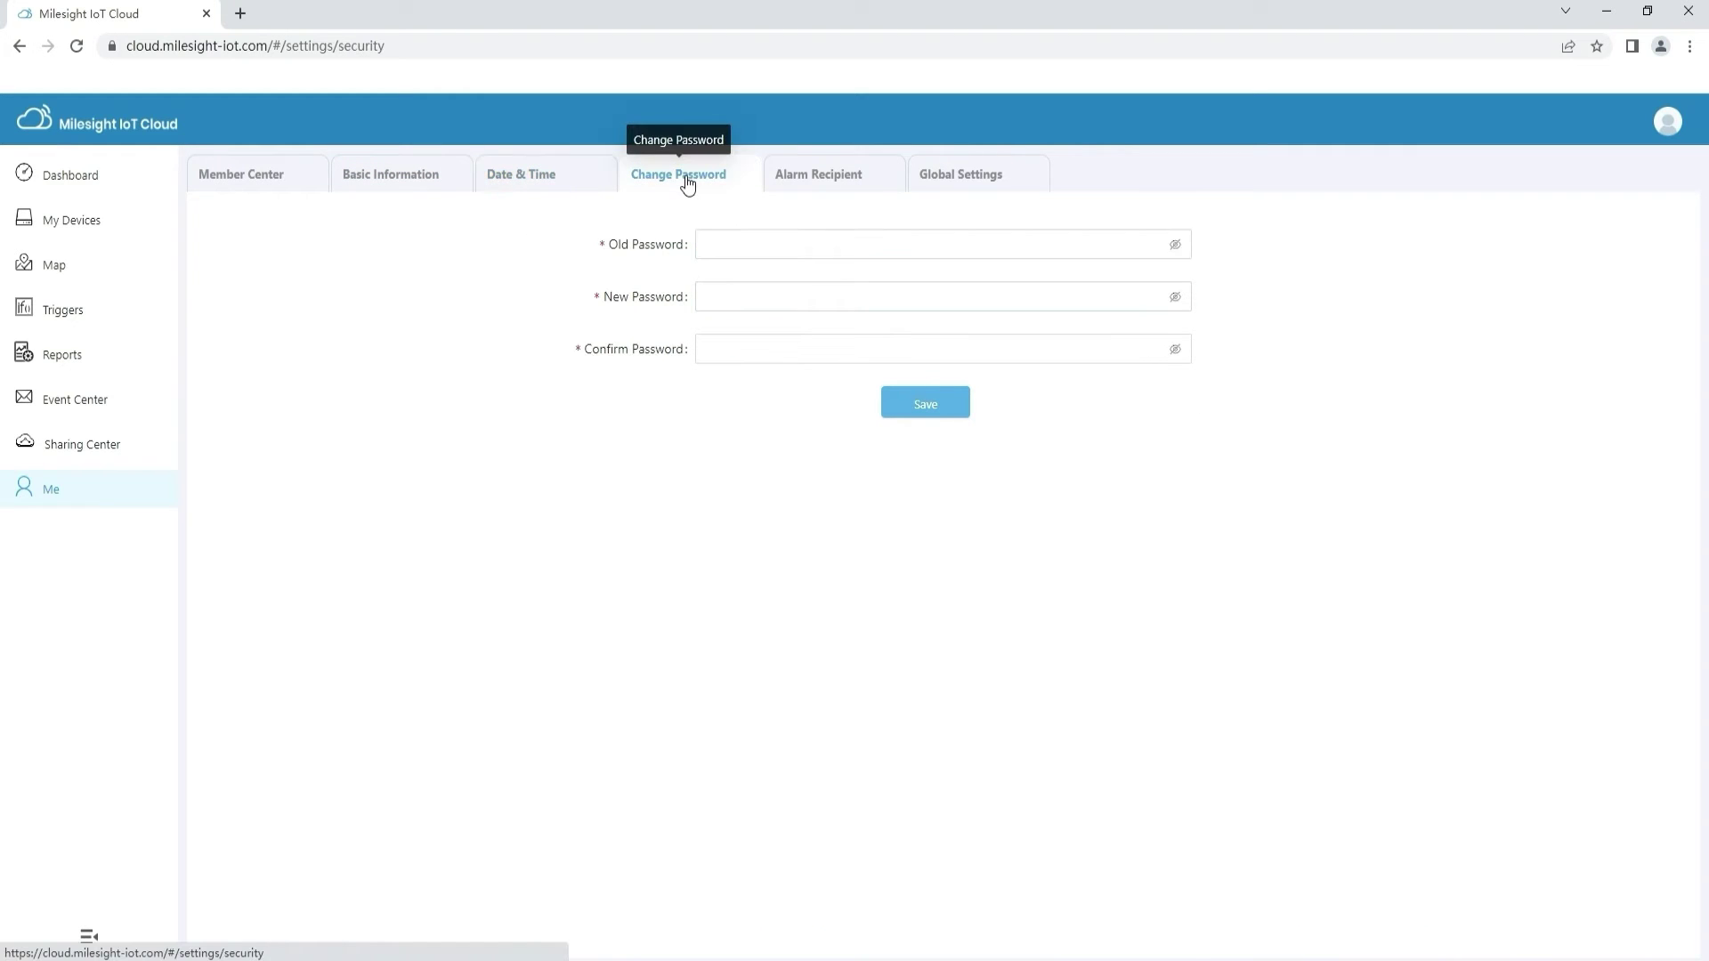
pyautogui.click(795, 183)
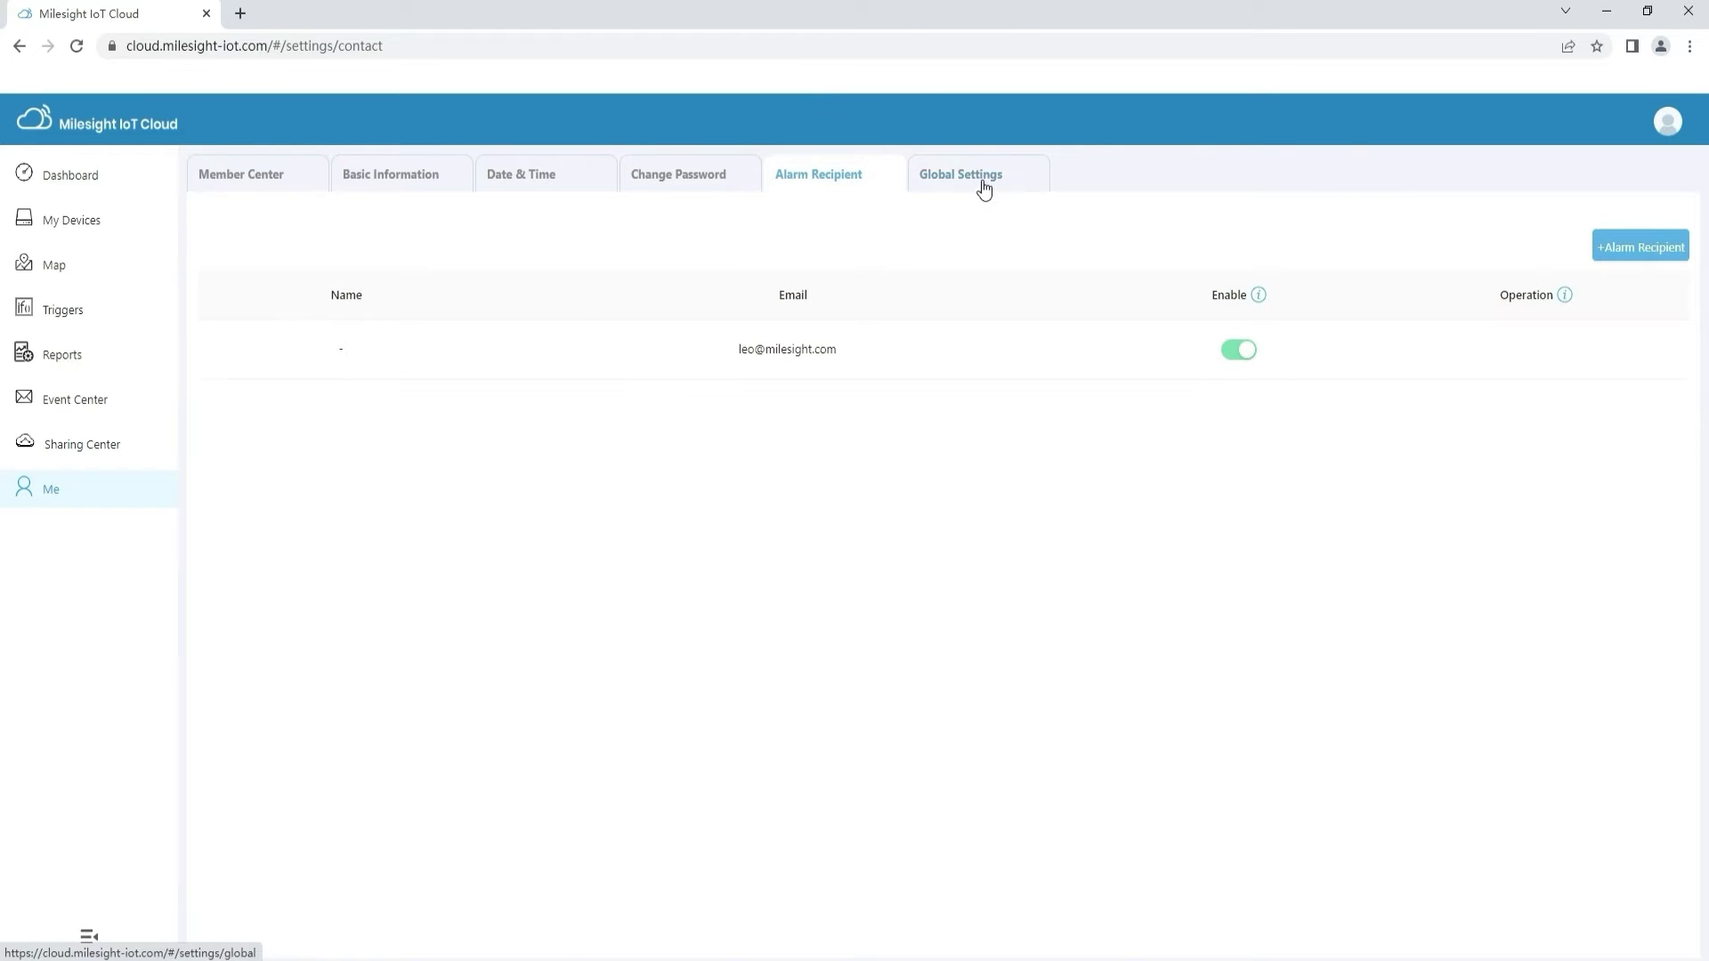
# In Global Settings, keep display mode Single Switch and system language English
pyautogui.click(984, 182)
pyautogui.click(1169, 239)
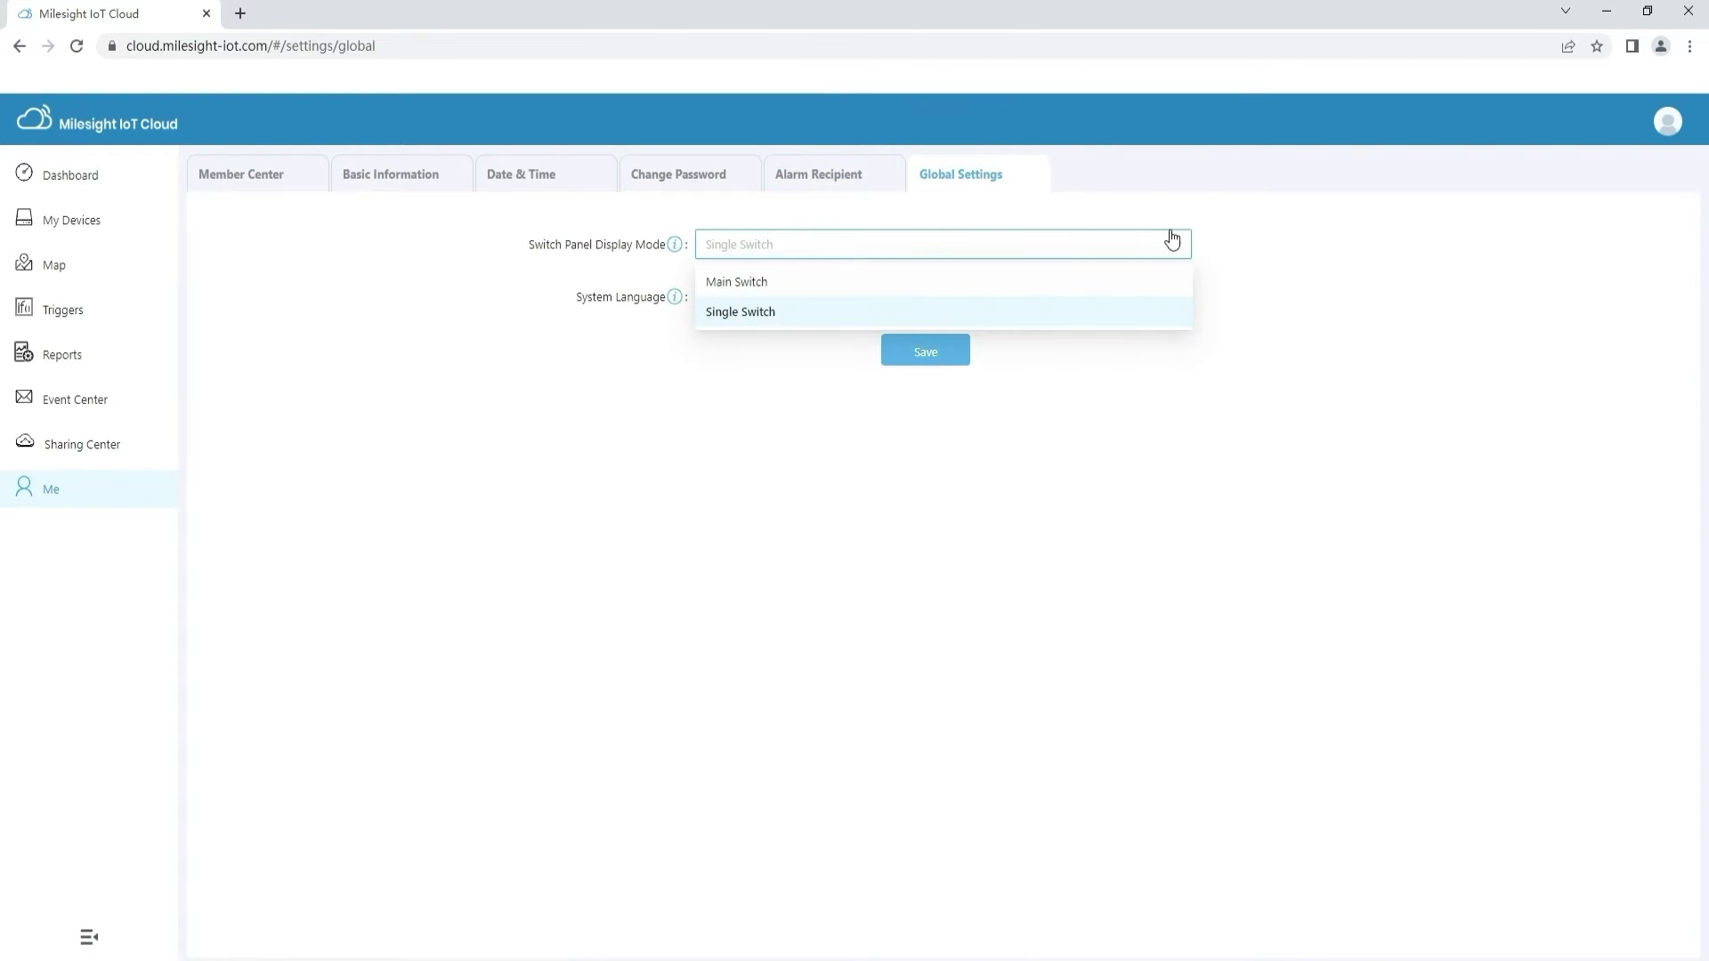
pyautogui.click(1172, 240)
pyautogui.click(1170, 299)
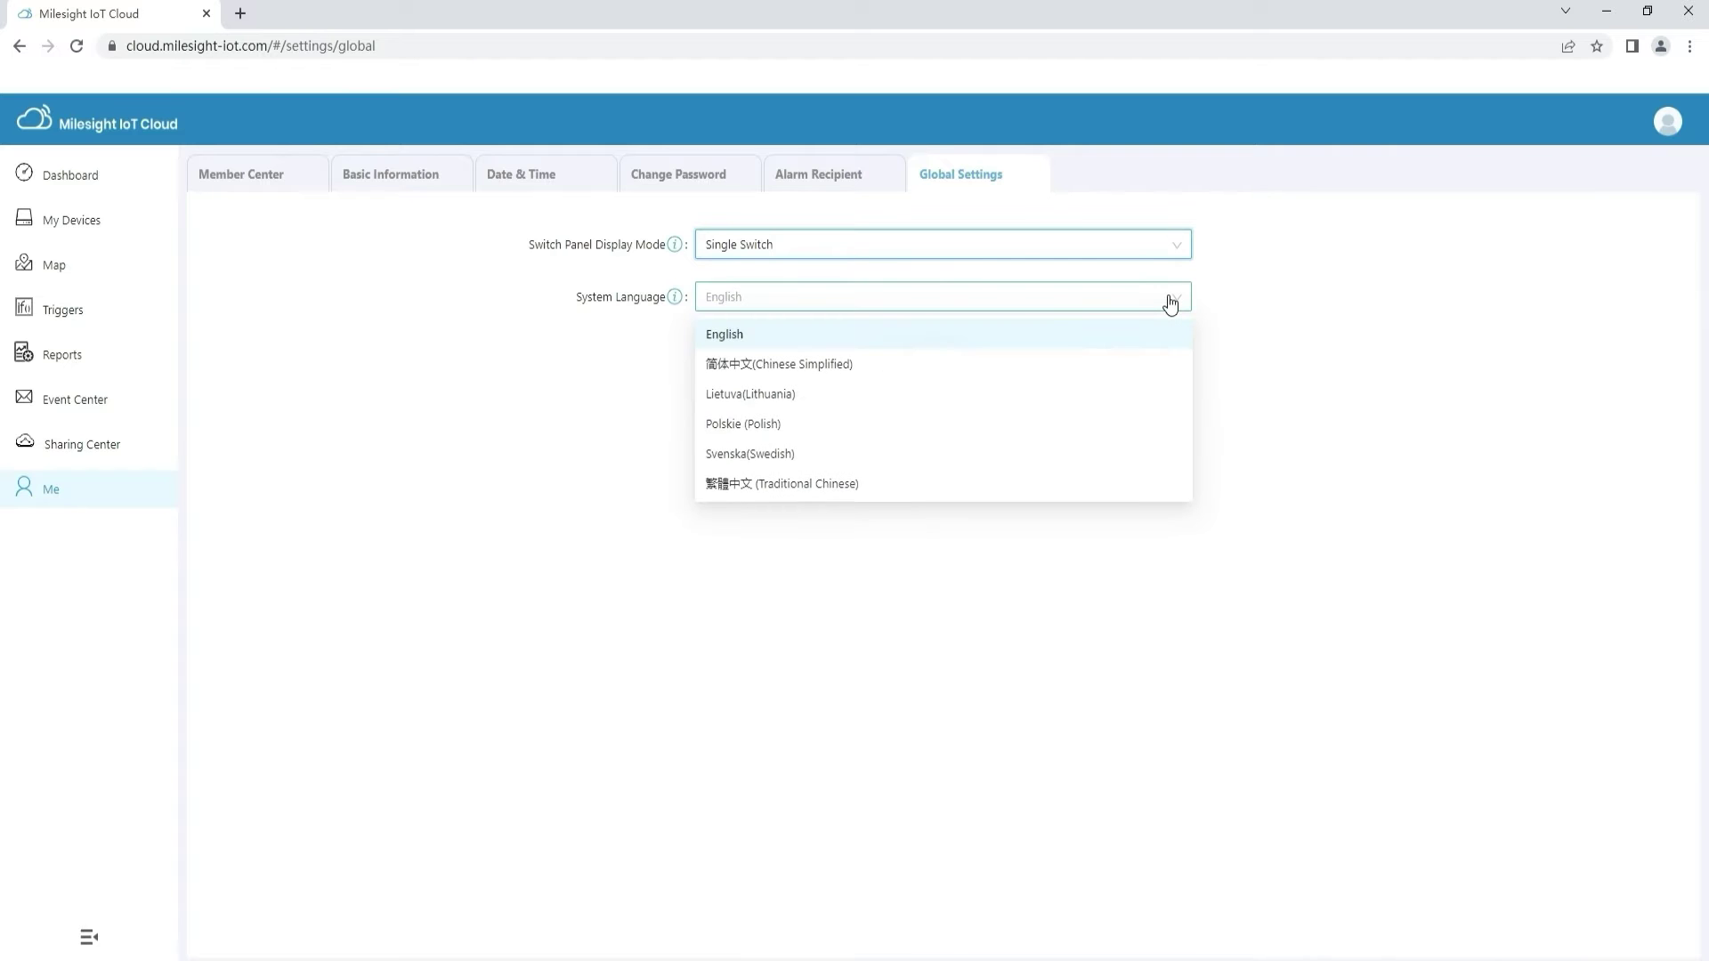
pyautogui.click(1169, 301)
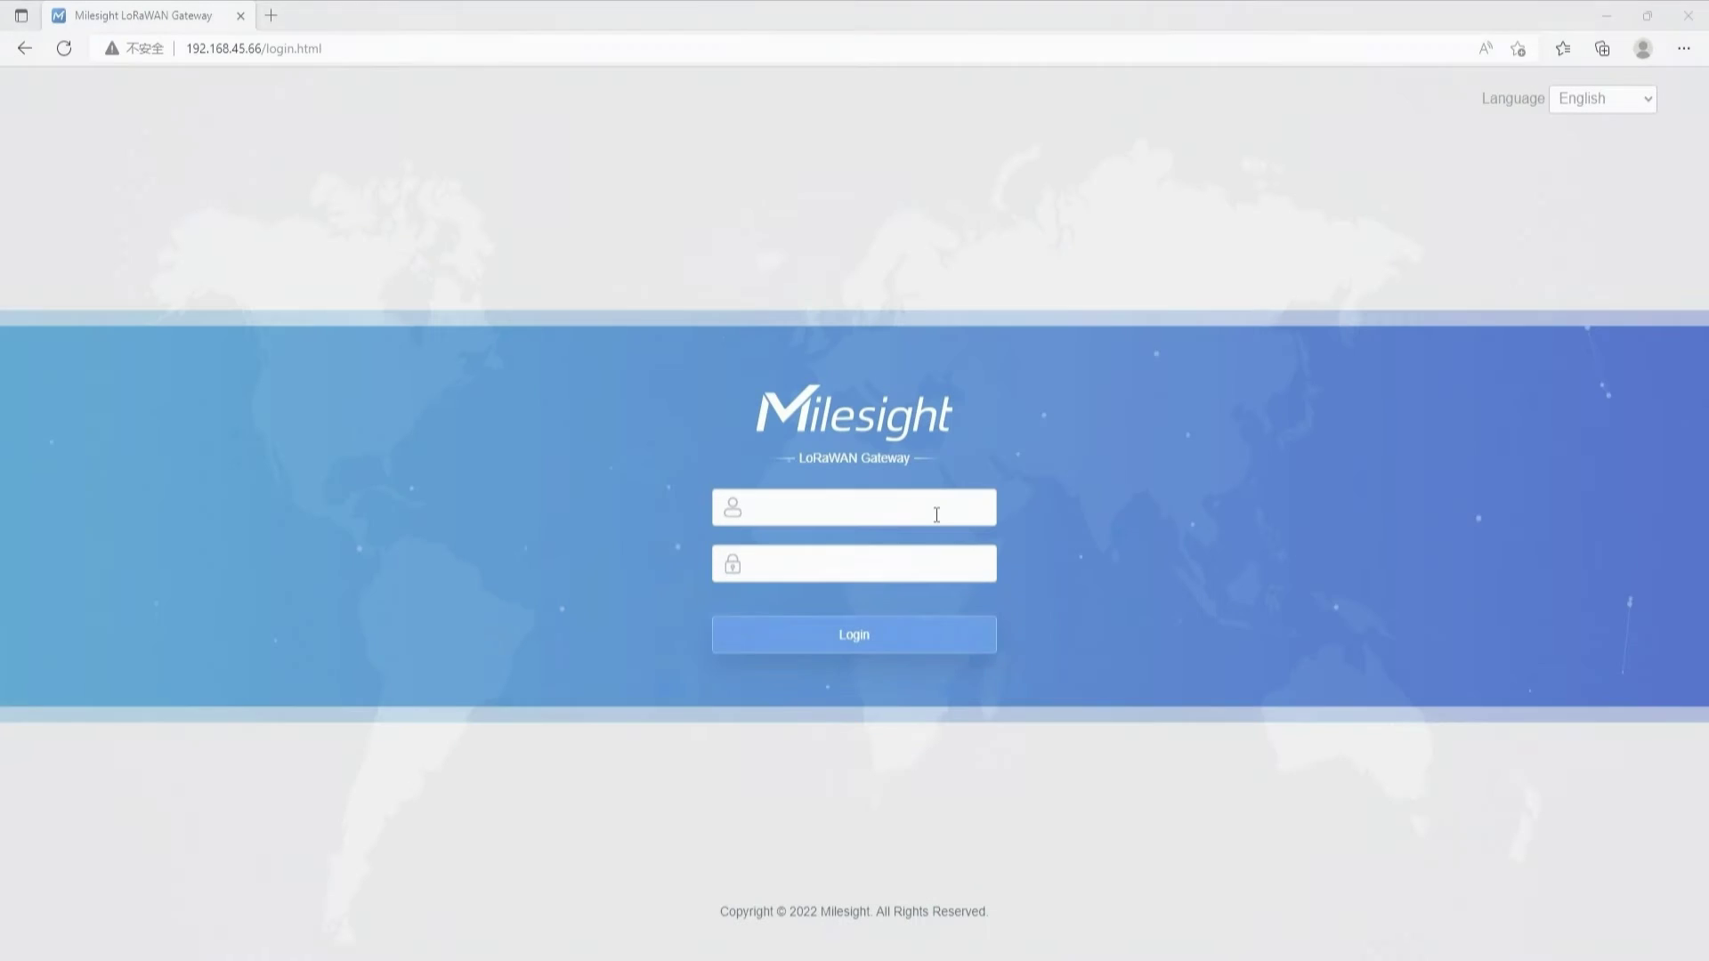
# Log in to the gateway's web page as admin with the gateway password
pyautogui.write('admin')
pyautogui.click(897, 565)
pyautogui.press('Return')
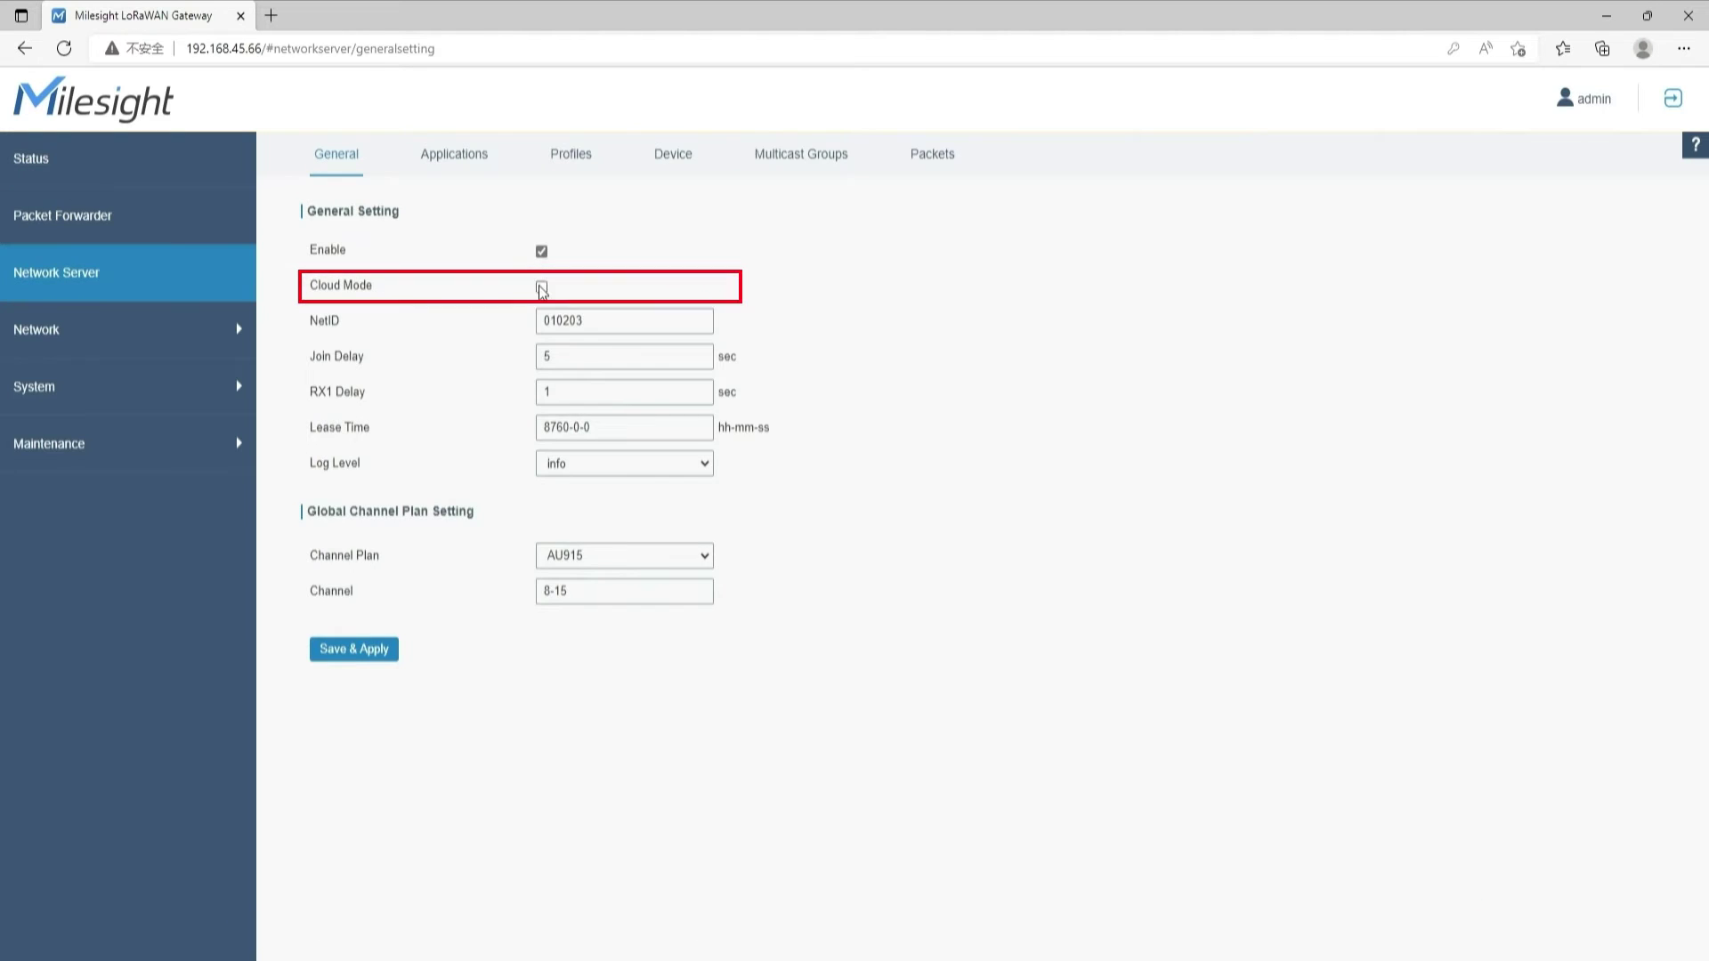
# Enable Cloud Mode on the network server, confirm it, and Save & Apply
pyautogui.click(541, 286)
pyautogui.click(794, 441)
pyautogui.click(347, 690)
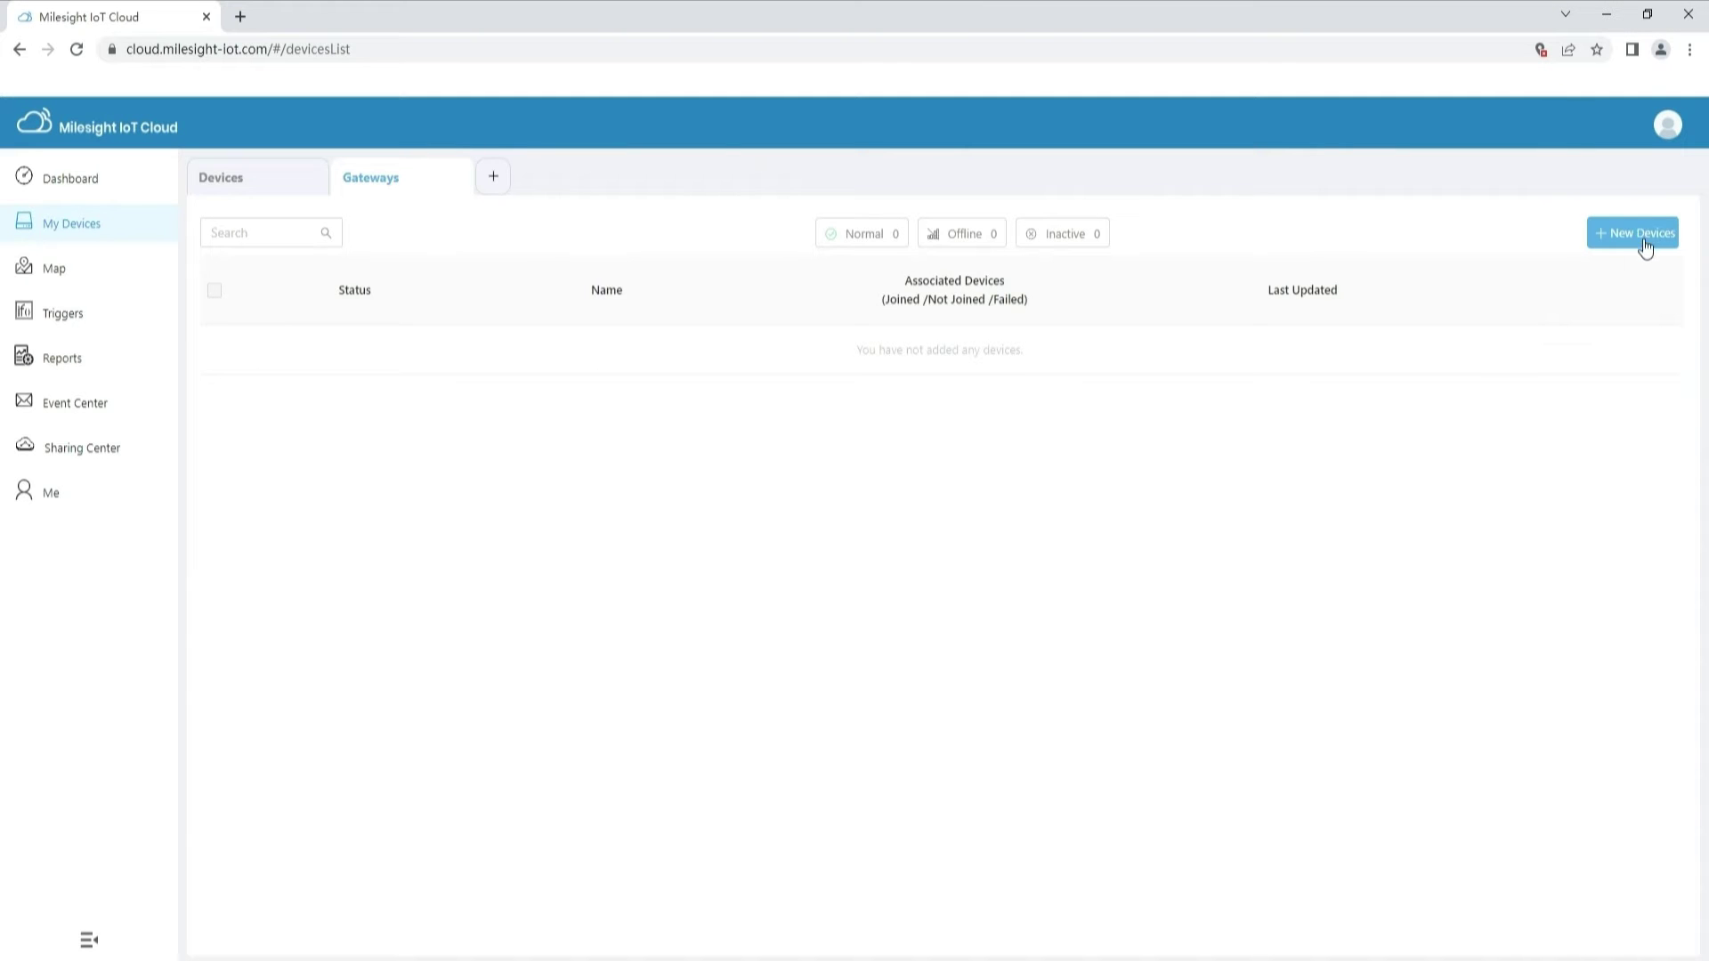
# Add a gateway with serial number 6816C1191455 named UG63
pyautogui.click(1643, 233)
pyautogui.click(837, 482)
pyautogui.write('6816C1191455')
pyautogui.click(807, 520)
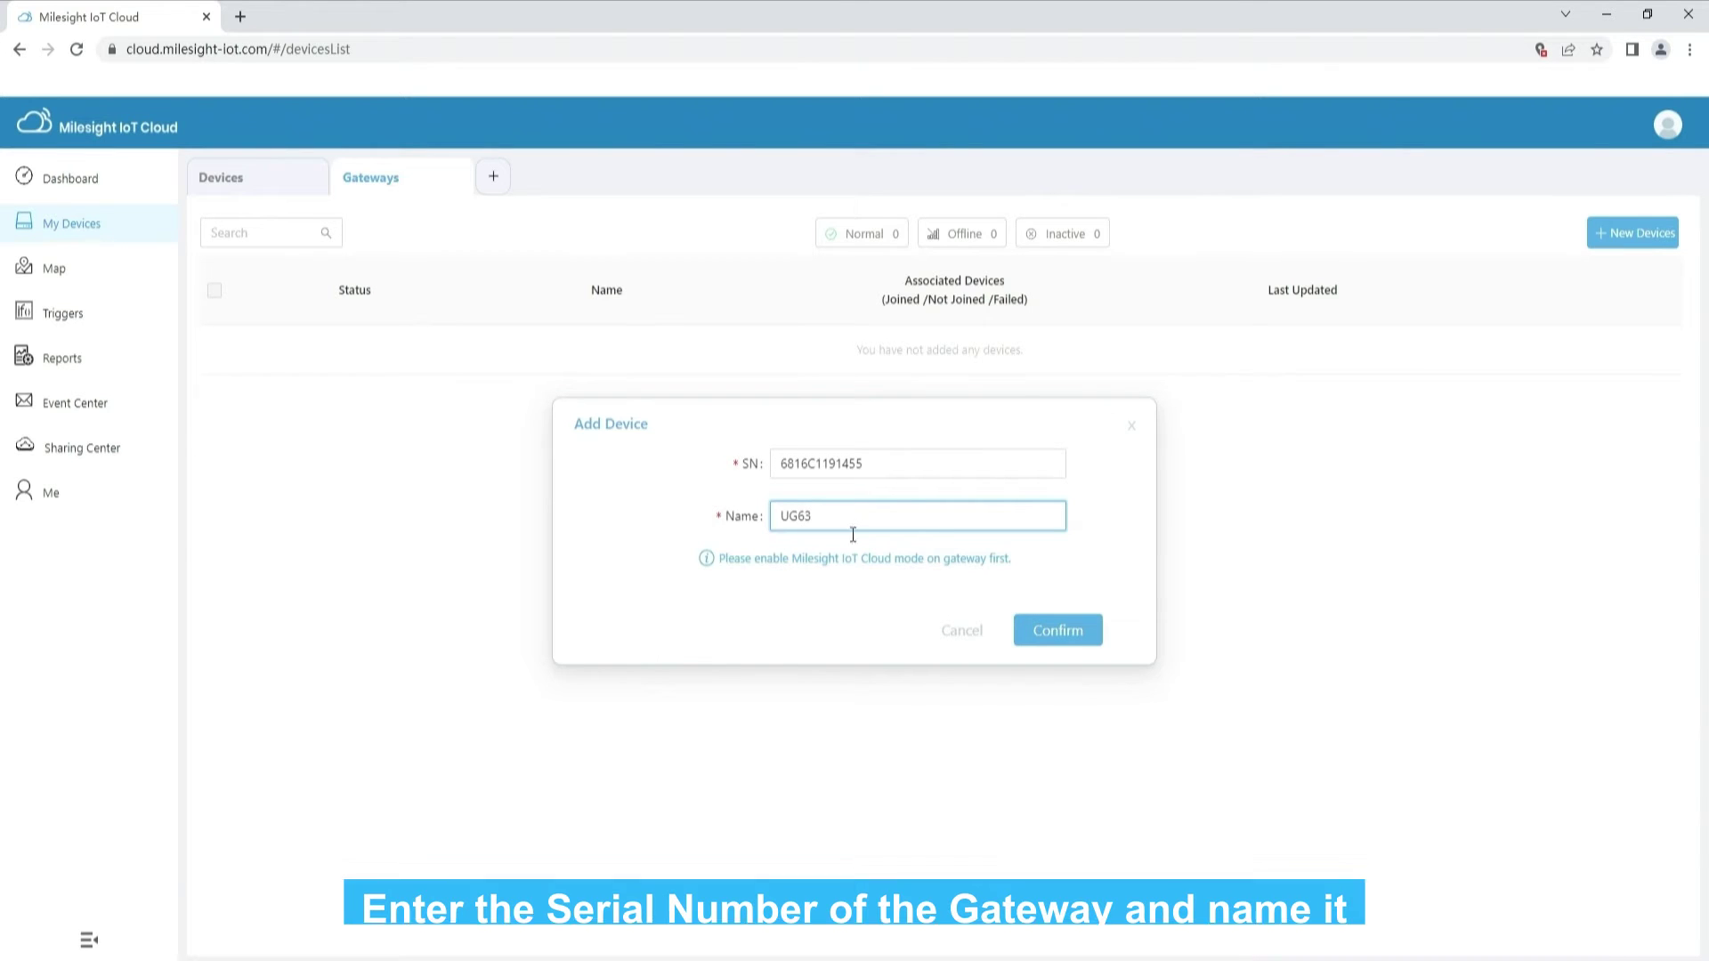
pyautogui.click(1049, 633)
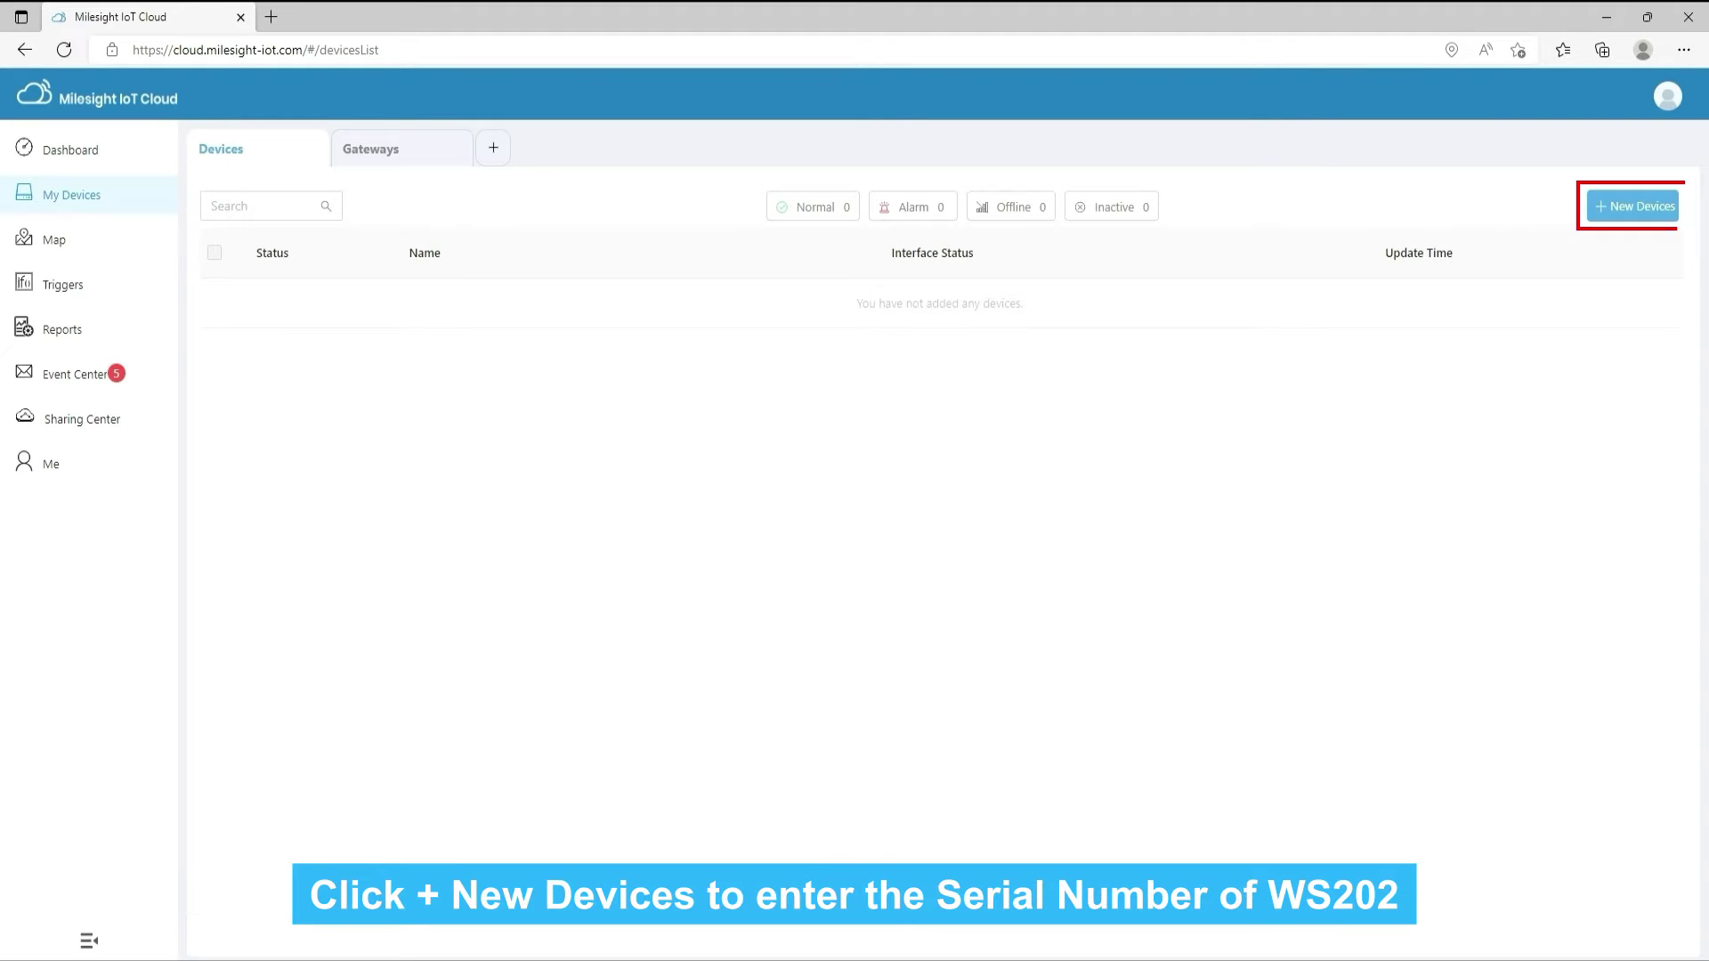
# Add sensor WS202-915M with serial 6538B5090155, associated with gateway UG63-915M
pyautogui.click(1632, 206)
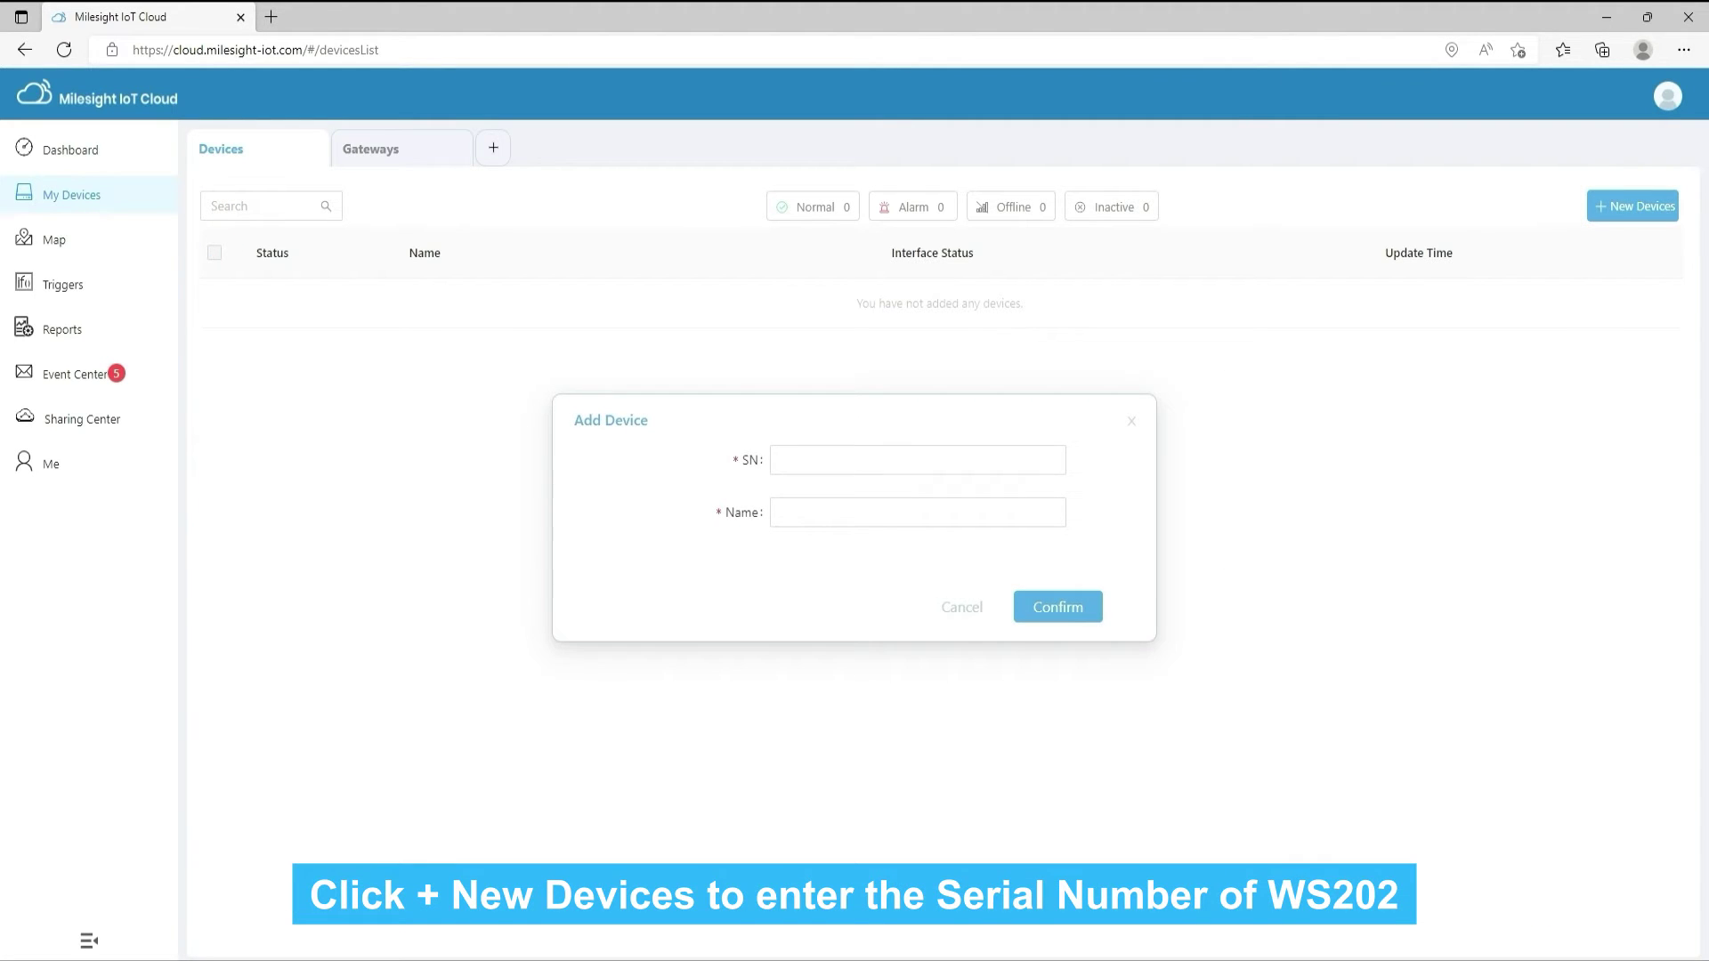
pyautogui.click(917, 459)
pyautogui.write('6538B5090155')
pyautogui.click(917, 434)
pyautogui.write('W')
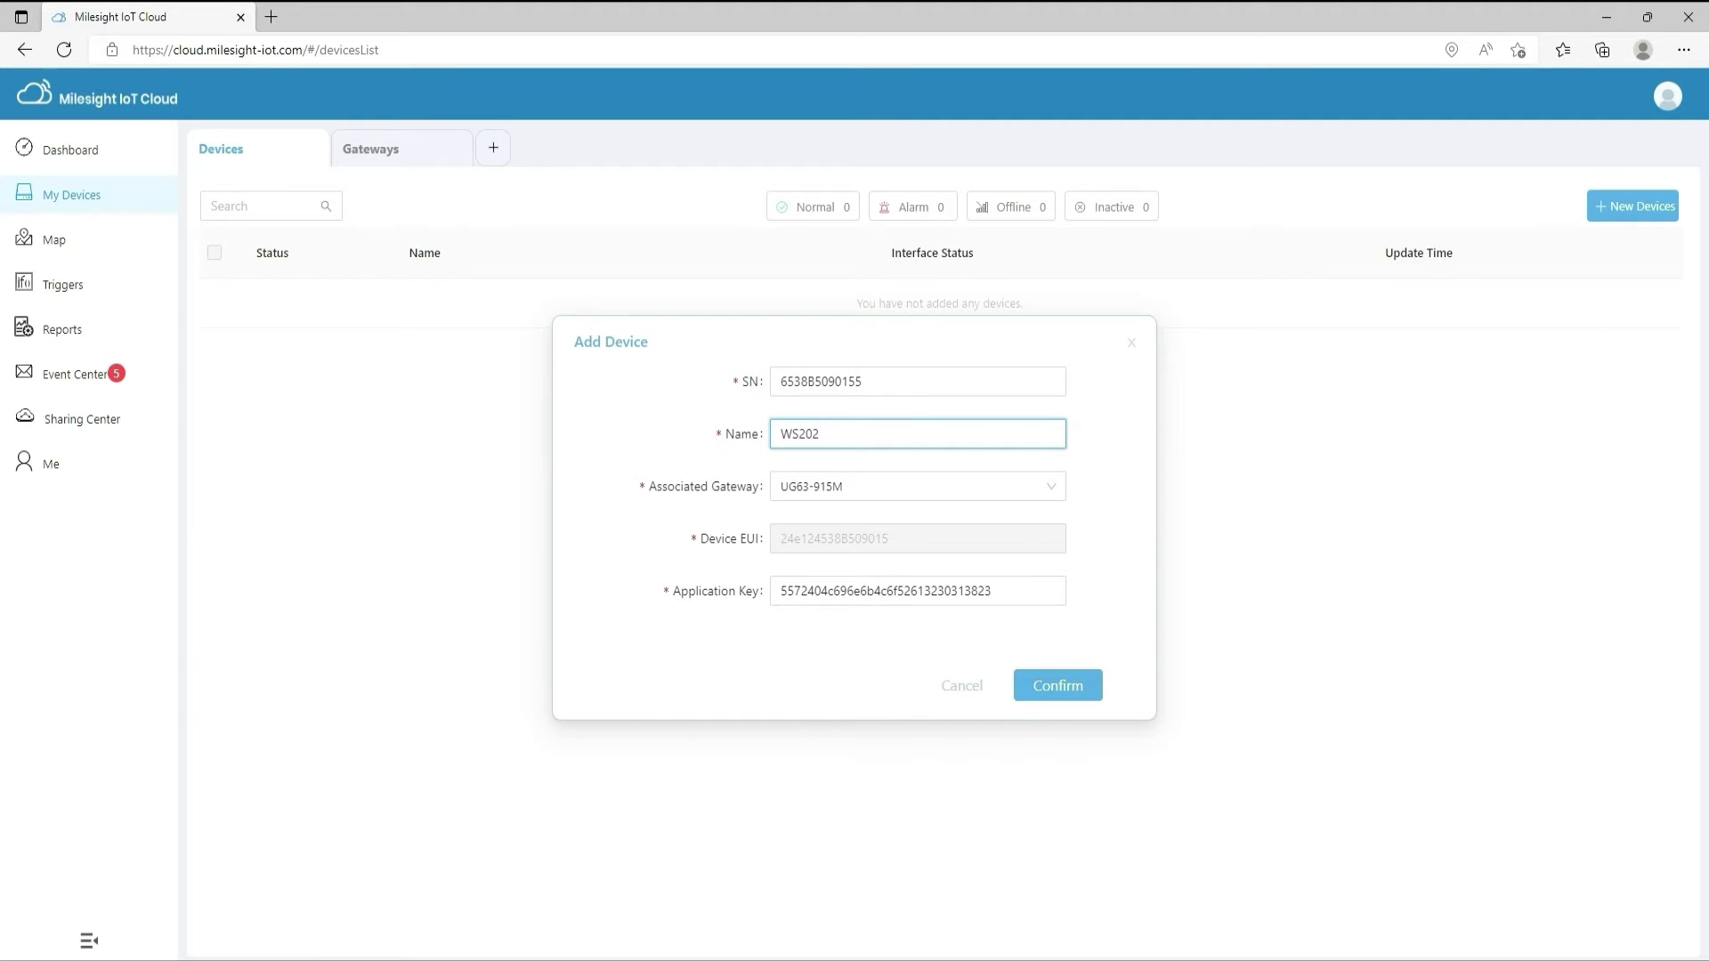
pyautogui.click(917, 486)
pyautogui.click(917, 523)
pyautogui.click(918, 591)
pyautogui.click(1057, 685)
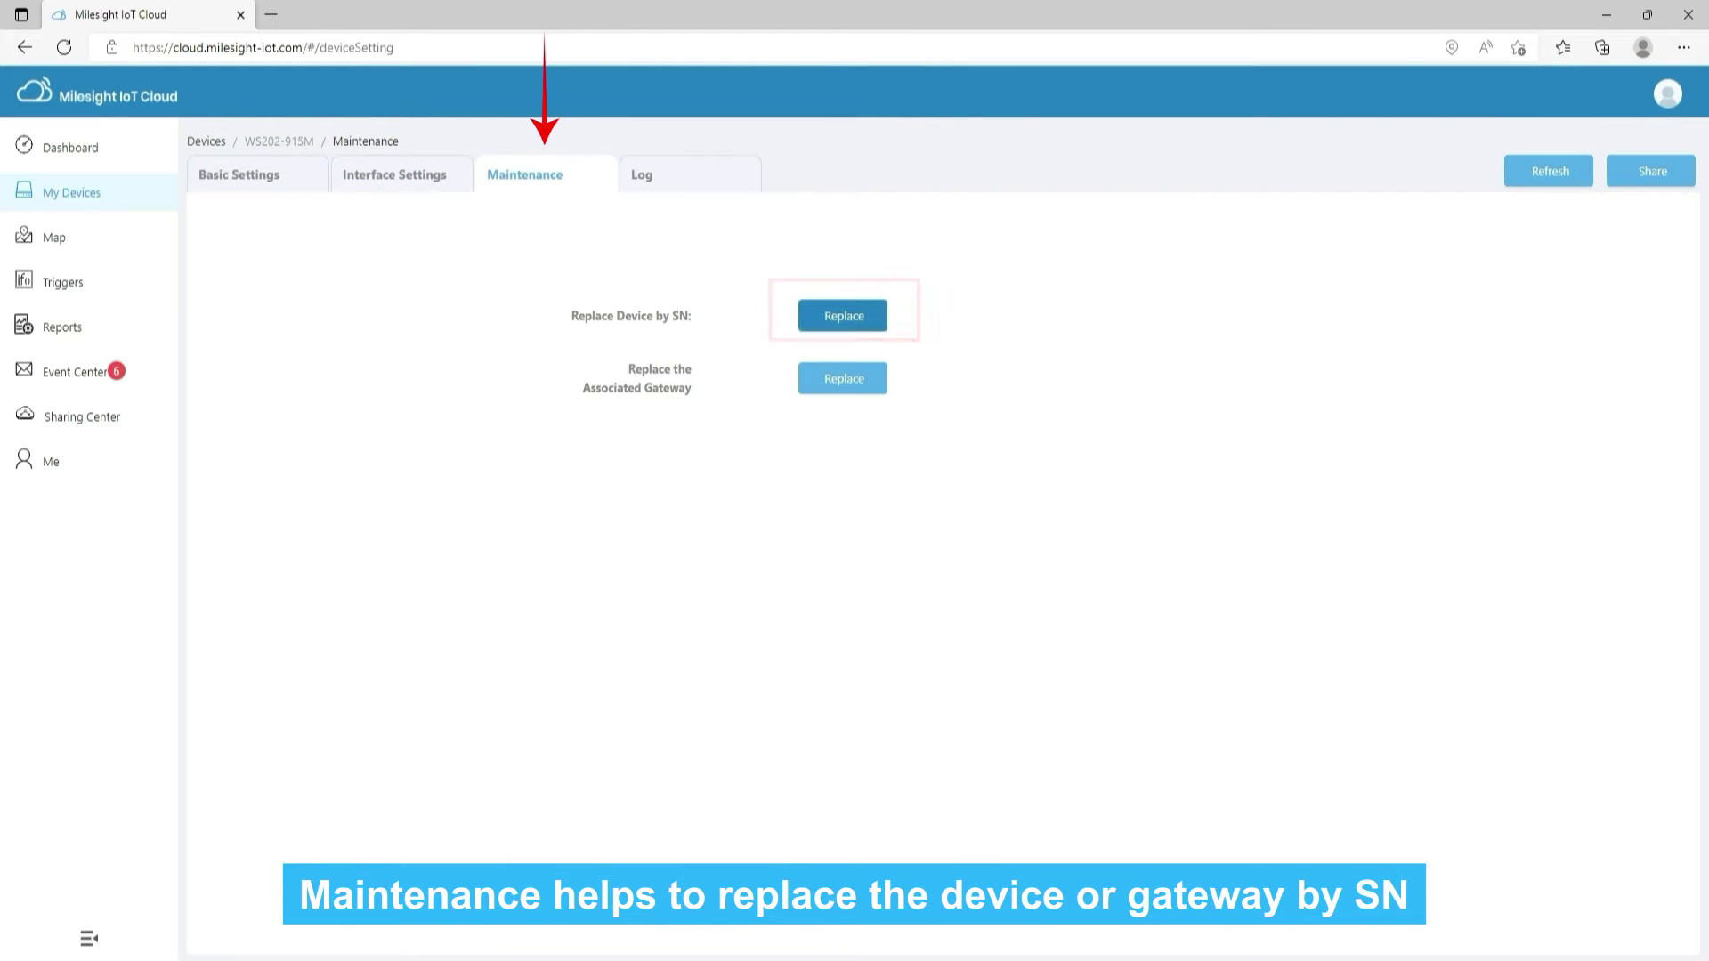
# Begin replacing the associated gateway on the Maintenance page, then cancel with Esc
pyautogui.click(881, 395)
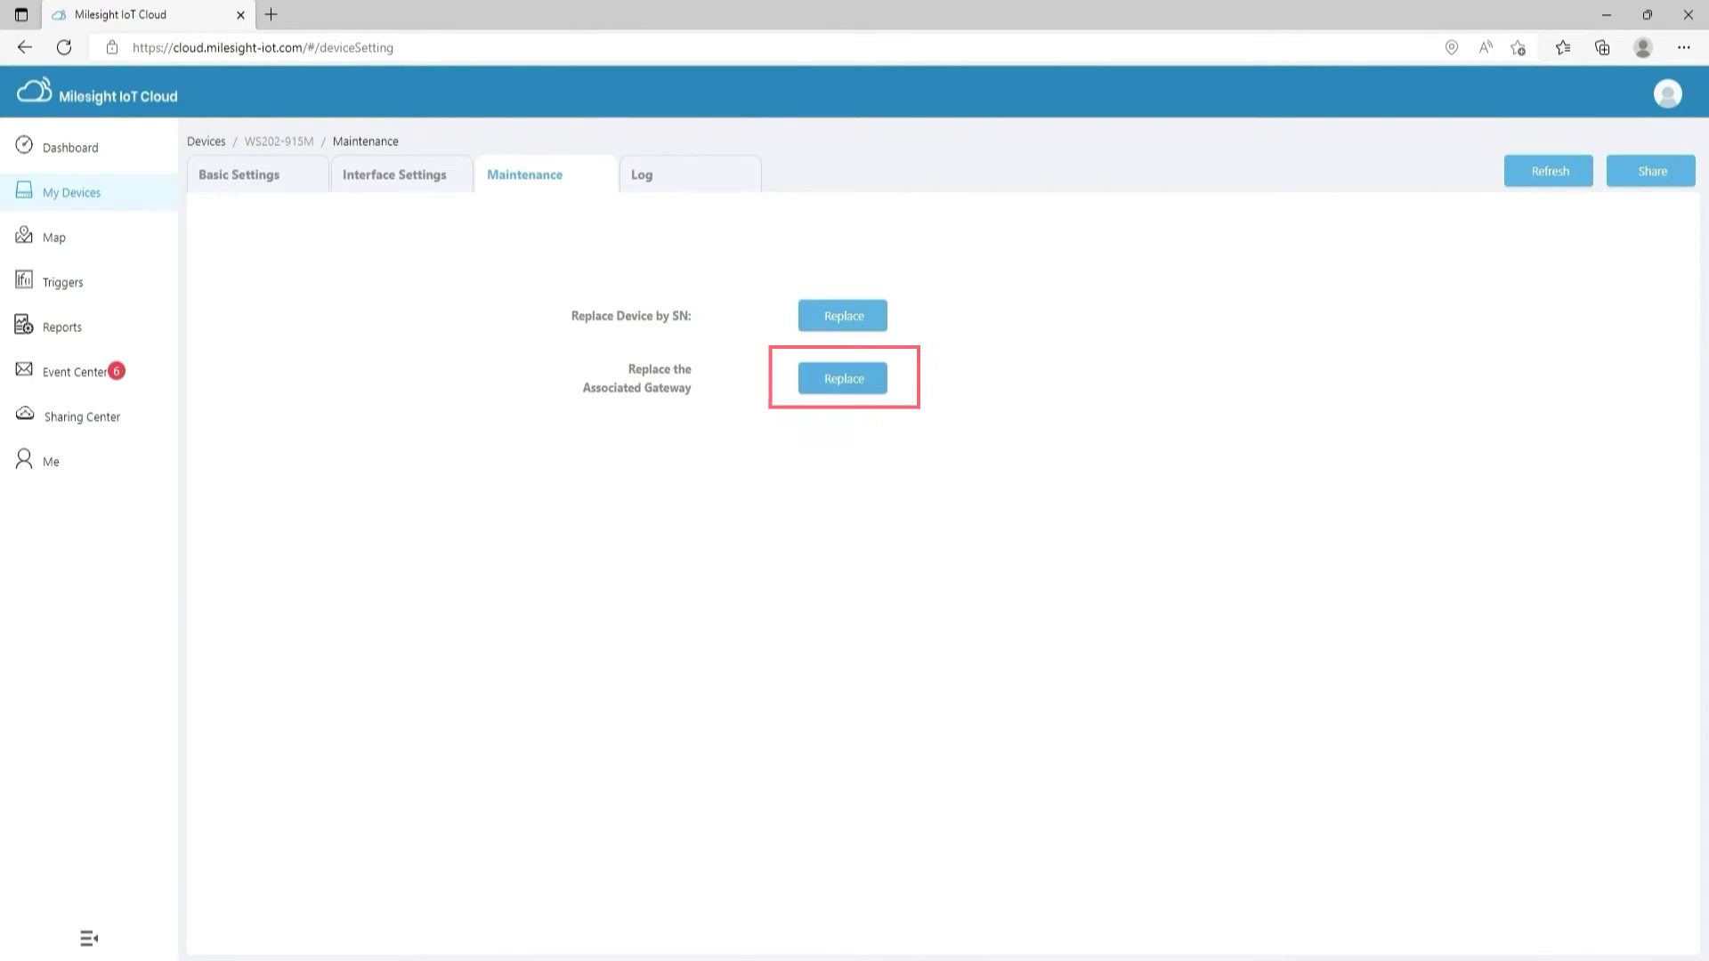
pyautogui.click(843, 378)
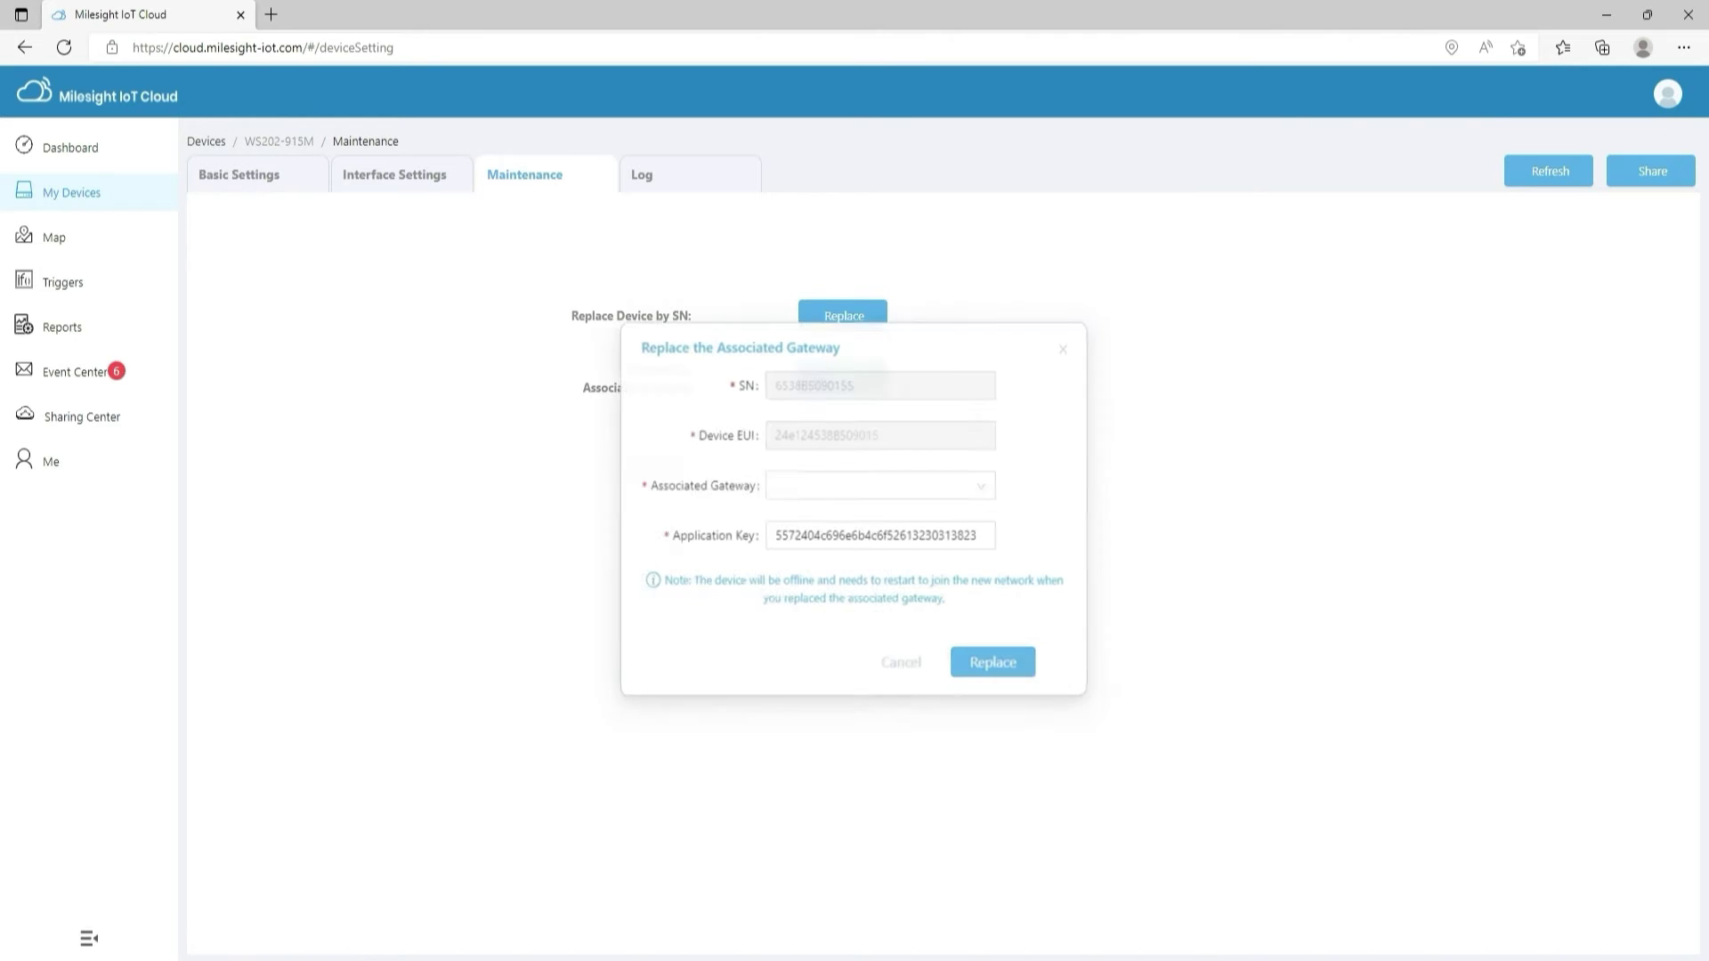
pyautogui.click(881, 490)
pyautogui.click(881, 490)
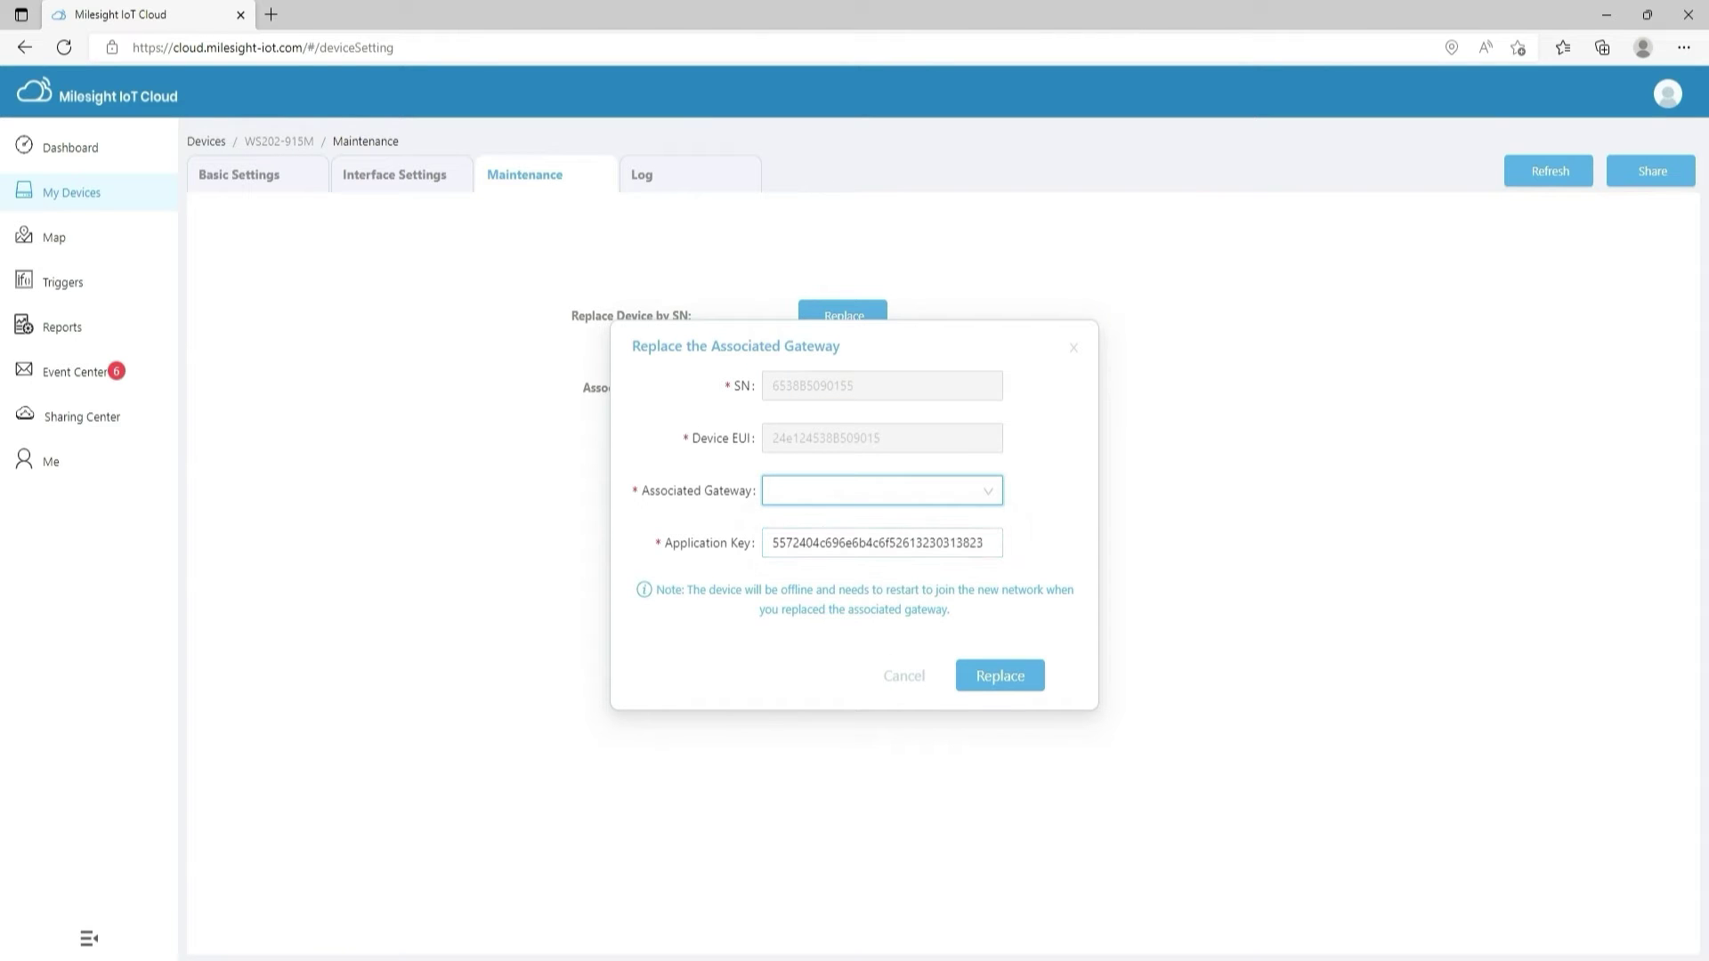
pyautogui.press('Escape')
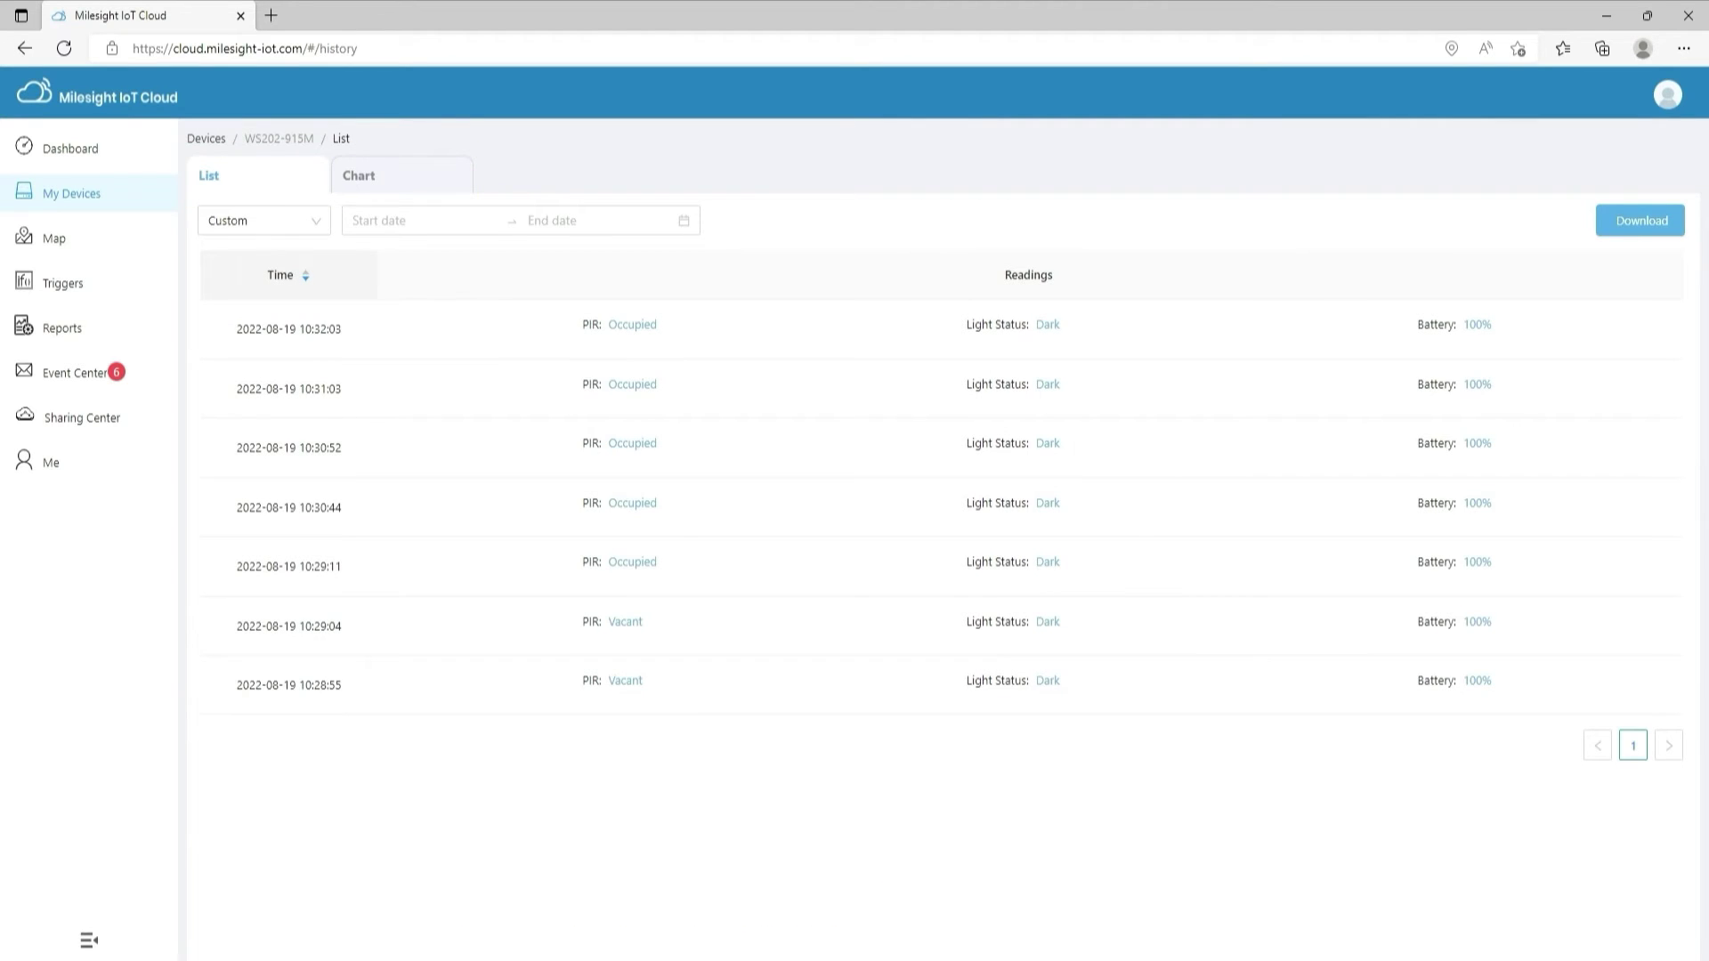
# Switch the WS202-915M history to the Chart view of PIR and Light Status
pyautogui.click(438, 185)
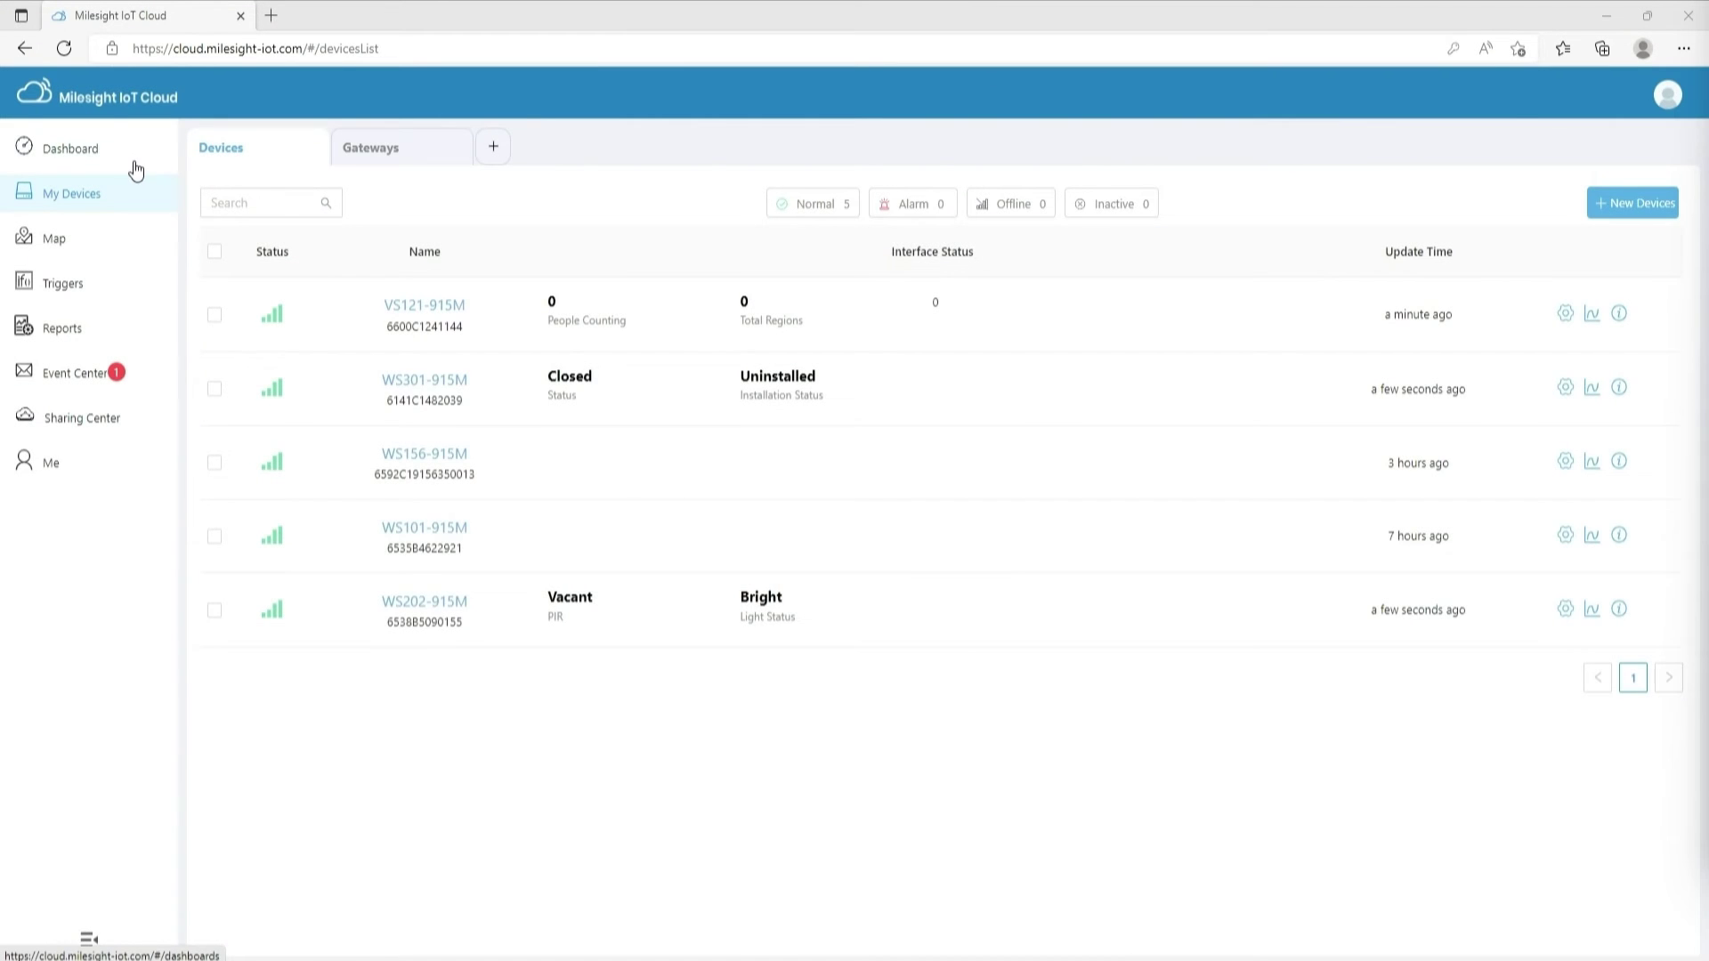
# Rename the dashboard to Cowork
pyautogui.click(134, 167)
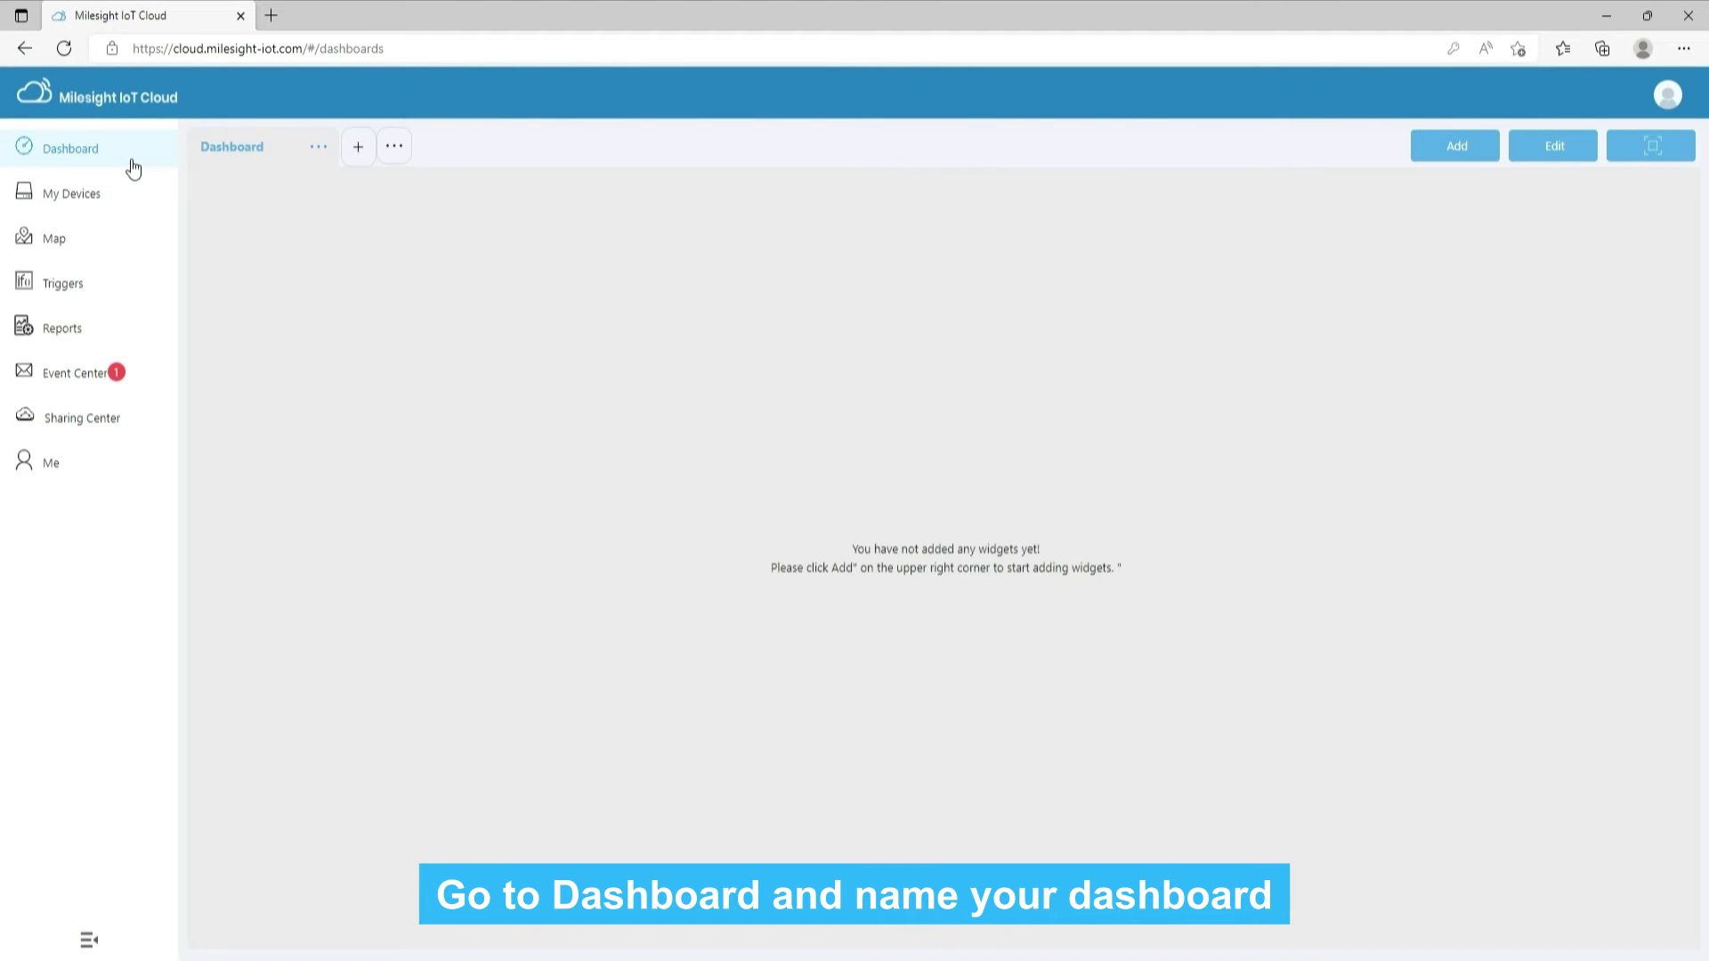
pyautogui.doubleClick(254, 151)
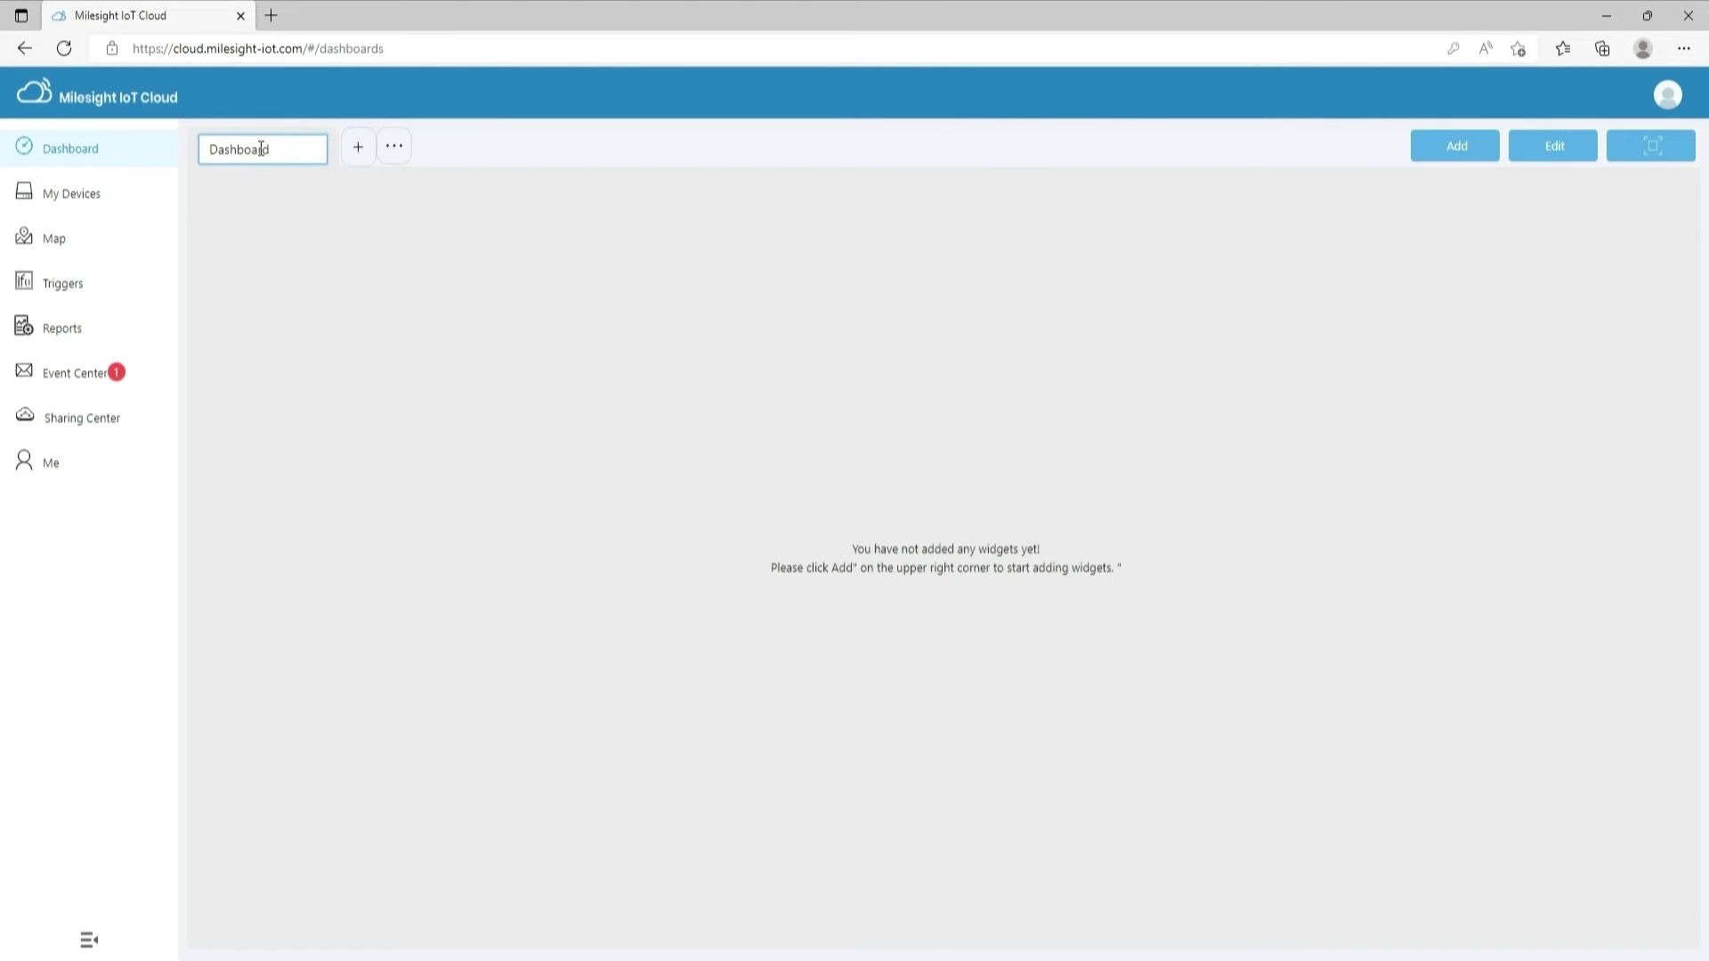
pyautogui.press('BackSpace')
pyautogui.press('BackSpace')
pyautogui.press('BackSpace')
pyautogui.press('BackSpace')
pyautogui.press('BackSpace')
pyautogui.press('BackSpace')
pyautogui.press('BackSpace')
pyautogui.press('BackSpace')
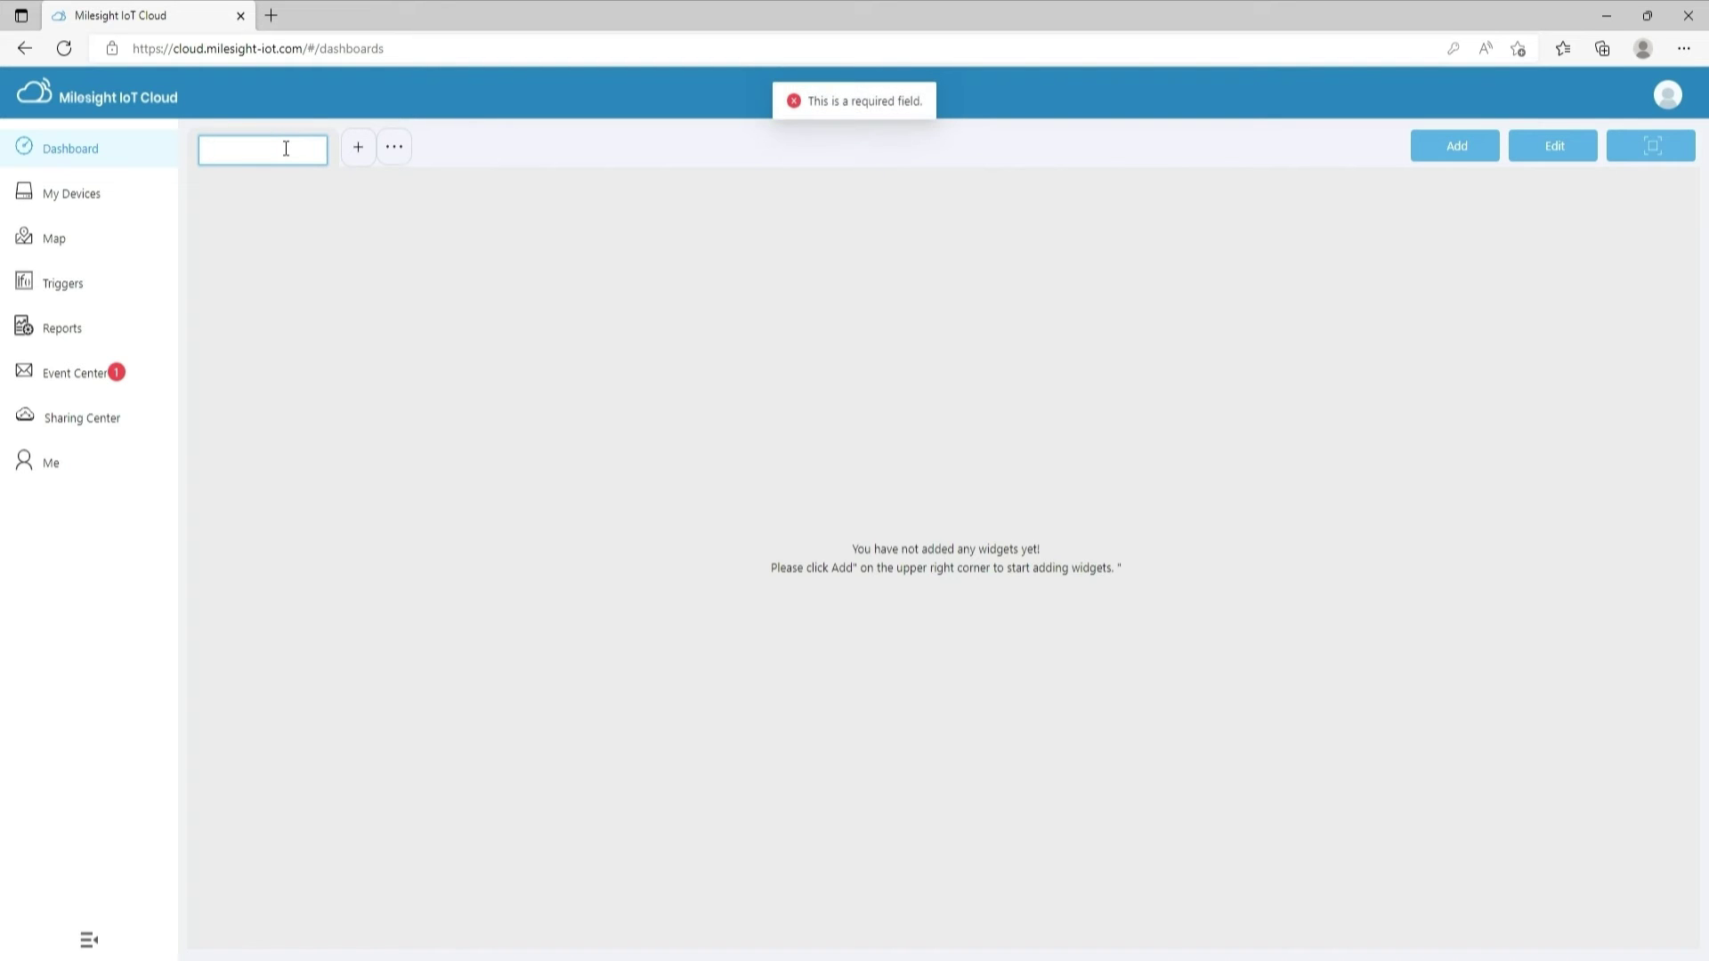
pyautogui.write('Cowork')
pyautogui.press('Return')
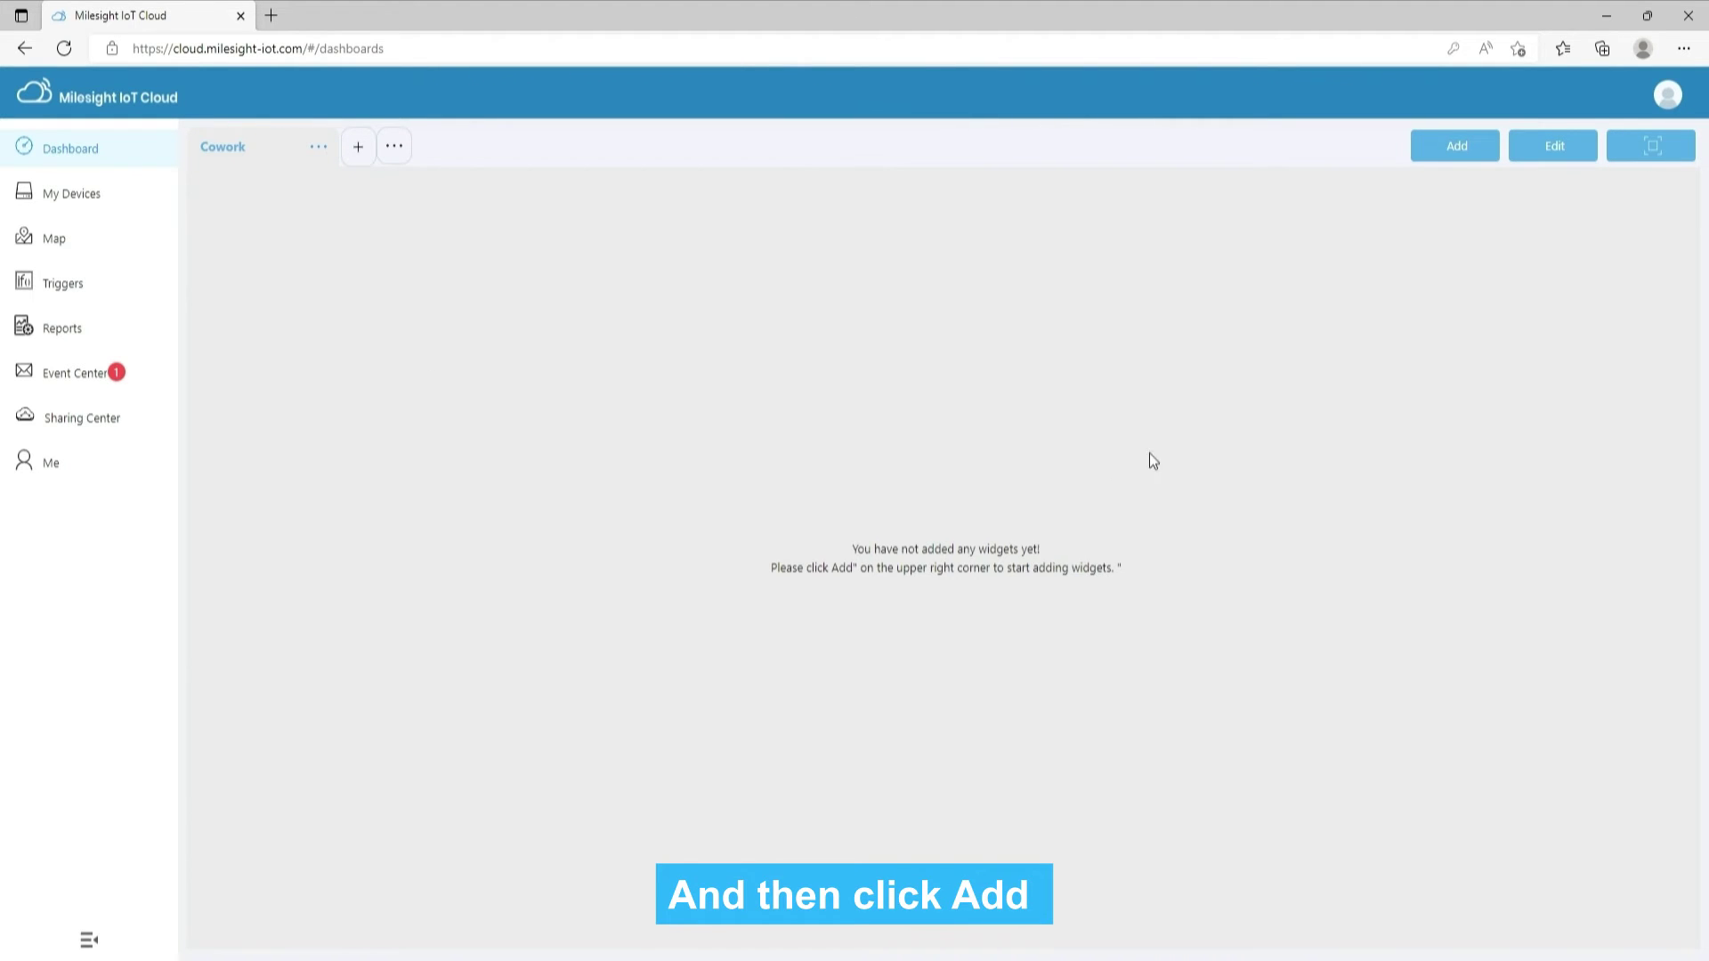
# Add WS202-915M PIR and Light Status widgets plus WS301-915M Status and Installation Status widgets
pyautogui.click(1482, 153)
pyautogui.click(505, 303)
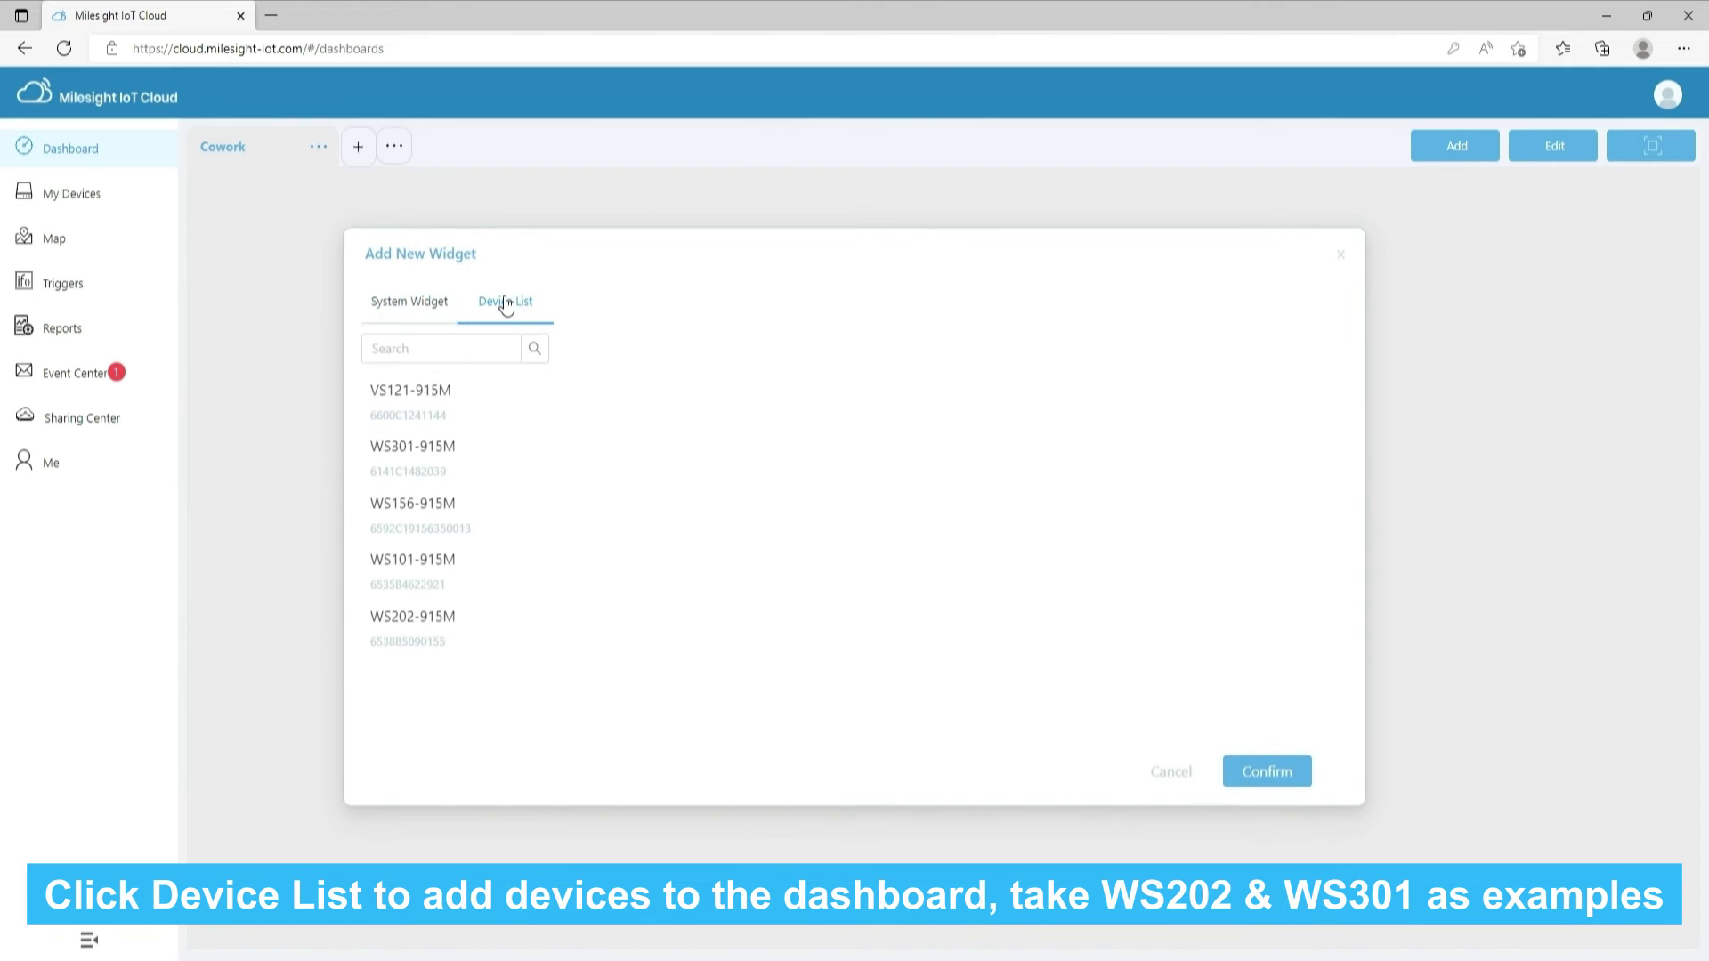
pyautogui.click(455, 628)
pyautogui.click(606, 340)
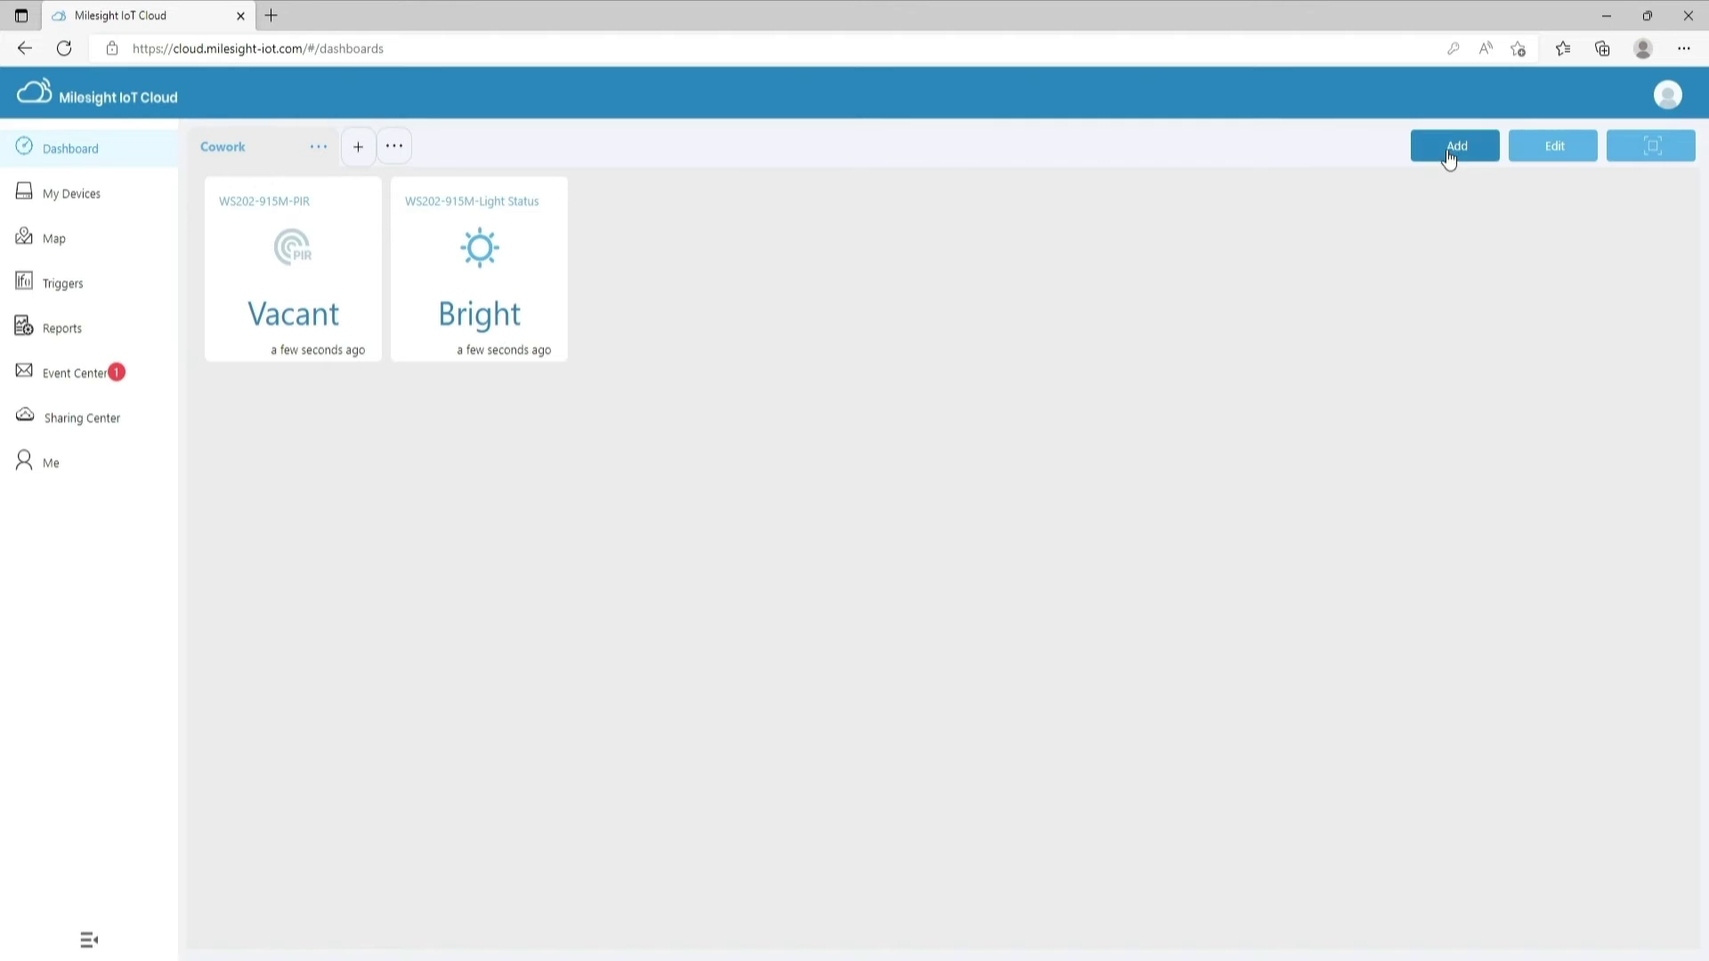
pyautogui.click(1449, 154)
pyautogui.click(507, 322)
pyautogui.click(450, 458)
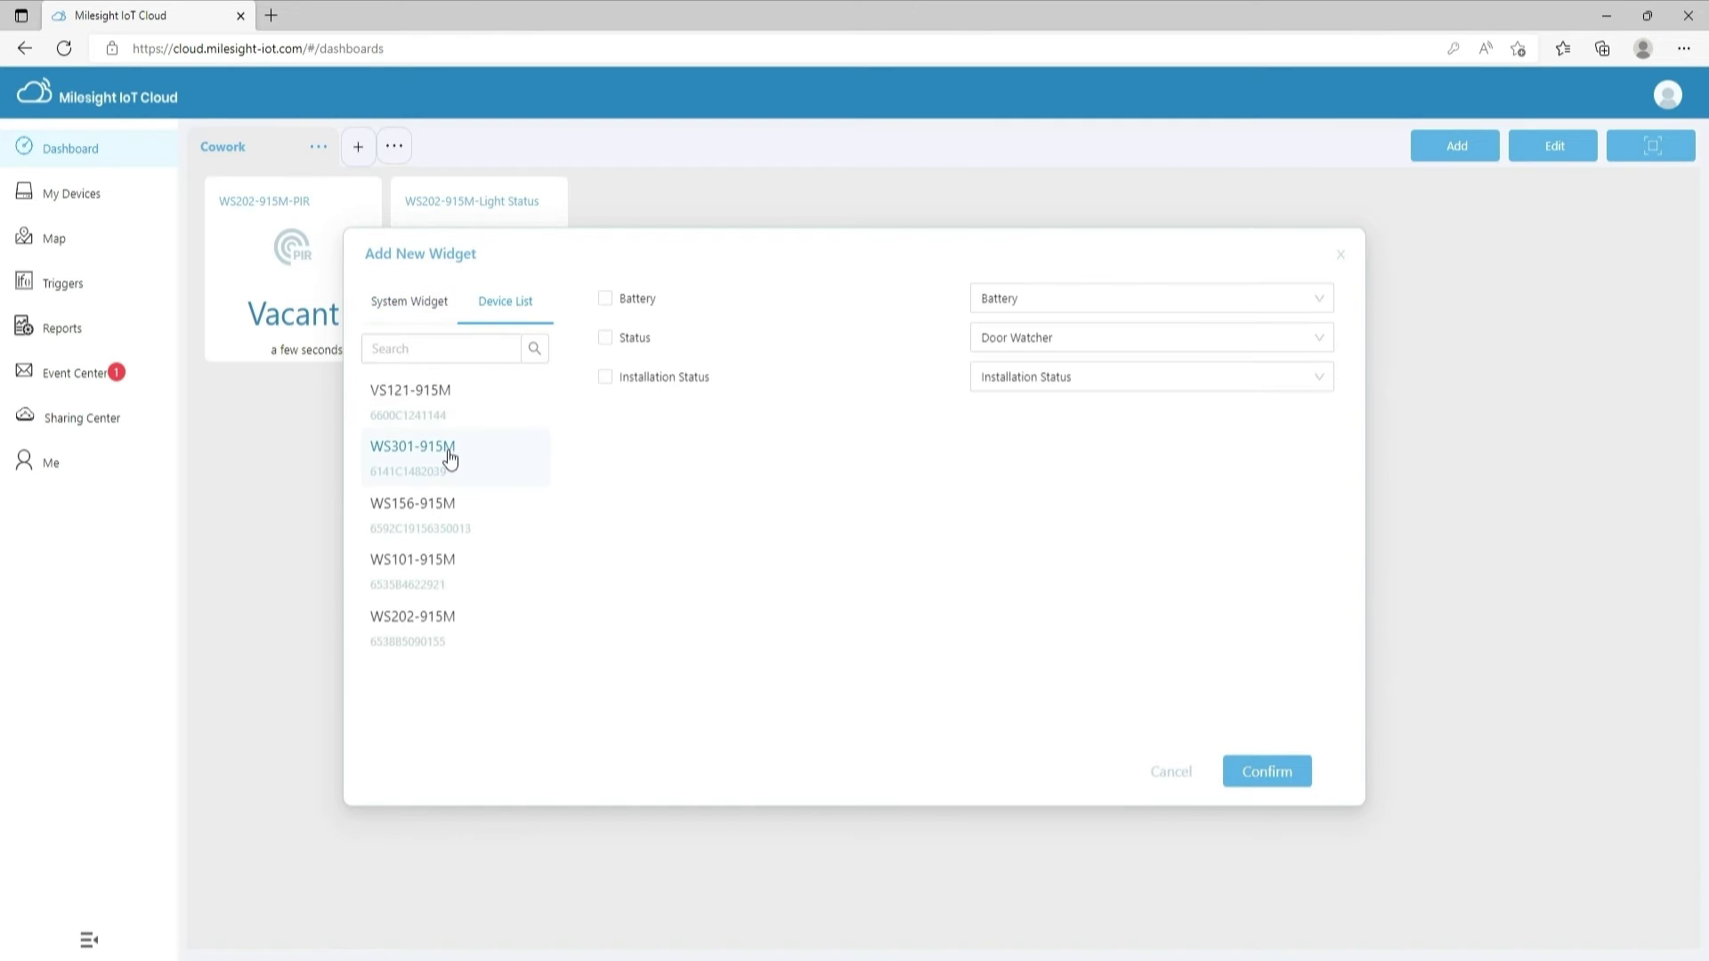
pyautogui.click(605, 338)
pyautogui.click(1268, 770)
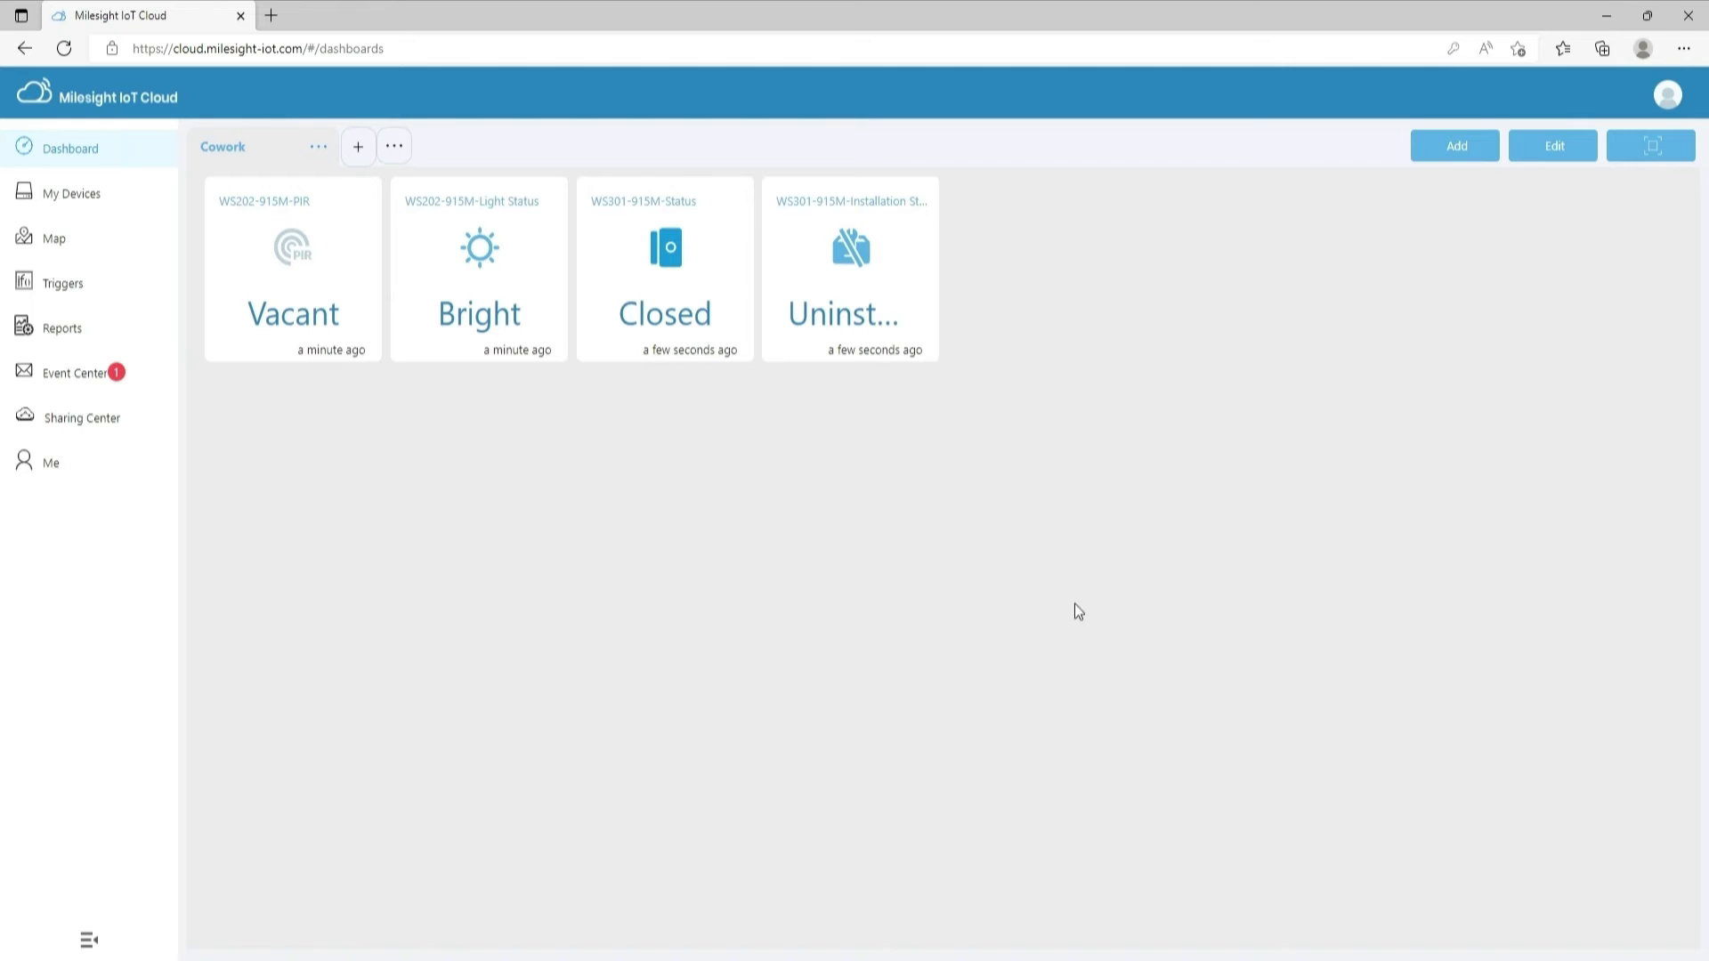
pyautogui.click(1437, 156)
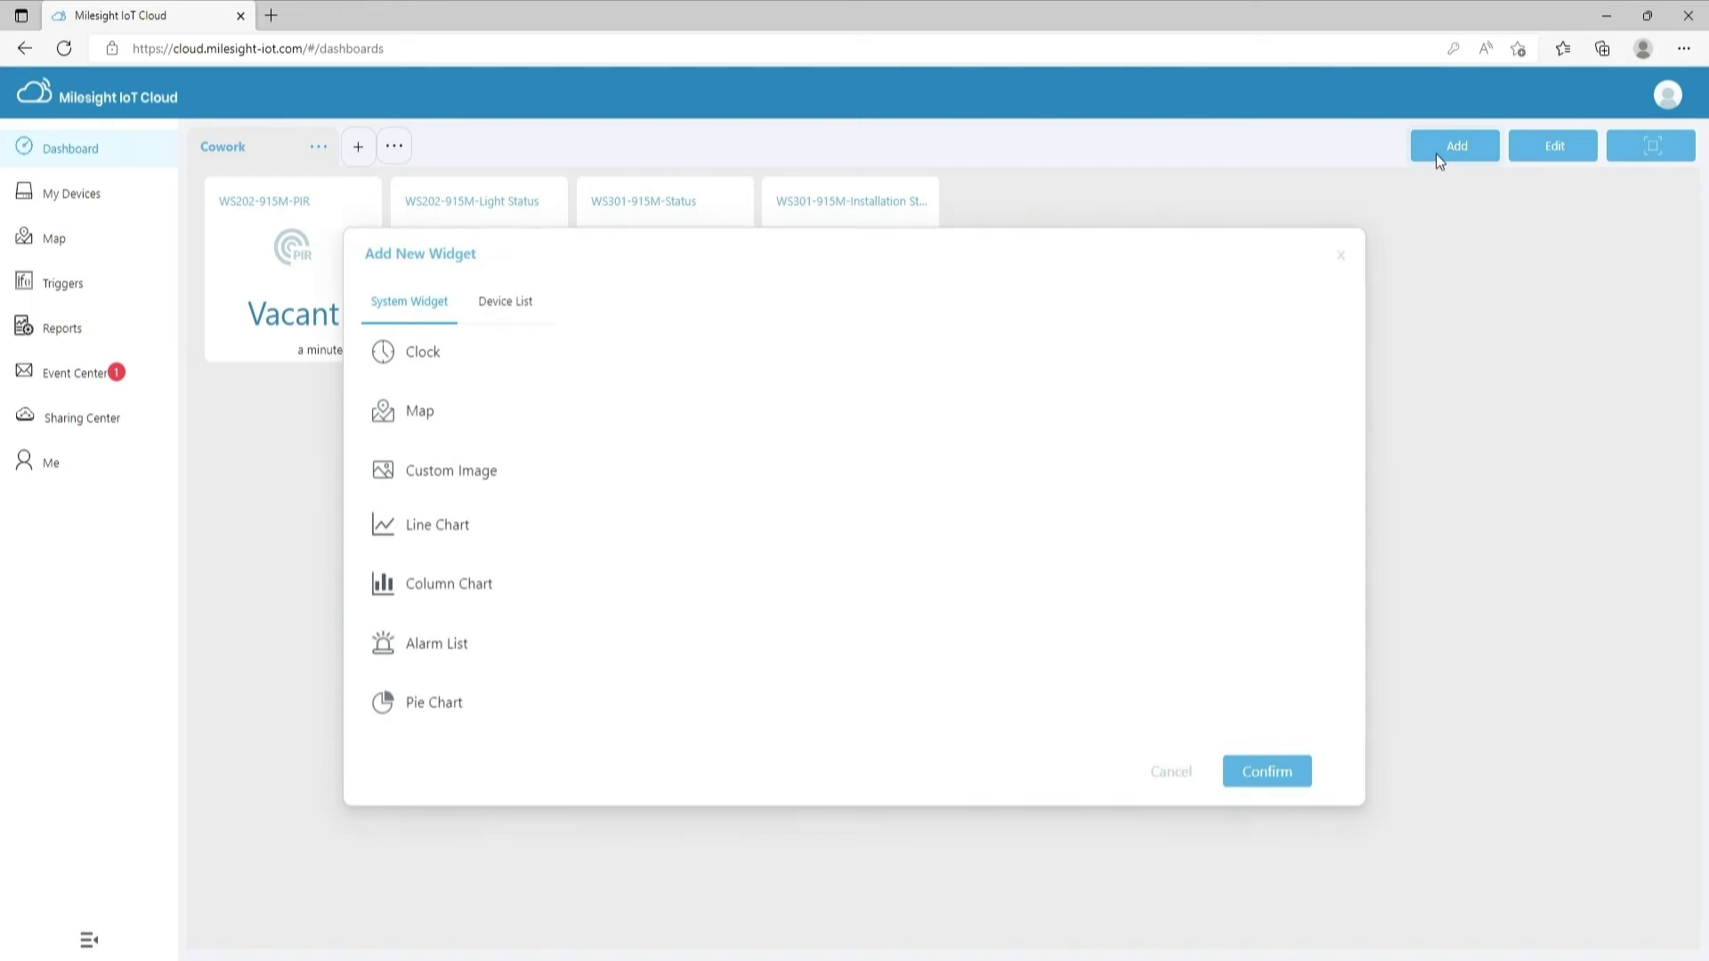
# Preview the clock and map widgets, then start a Custom Image widget with the office floor plan
pyautogui.click(471, 368)
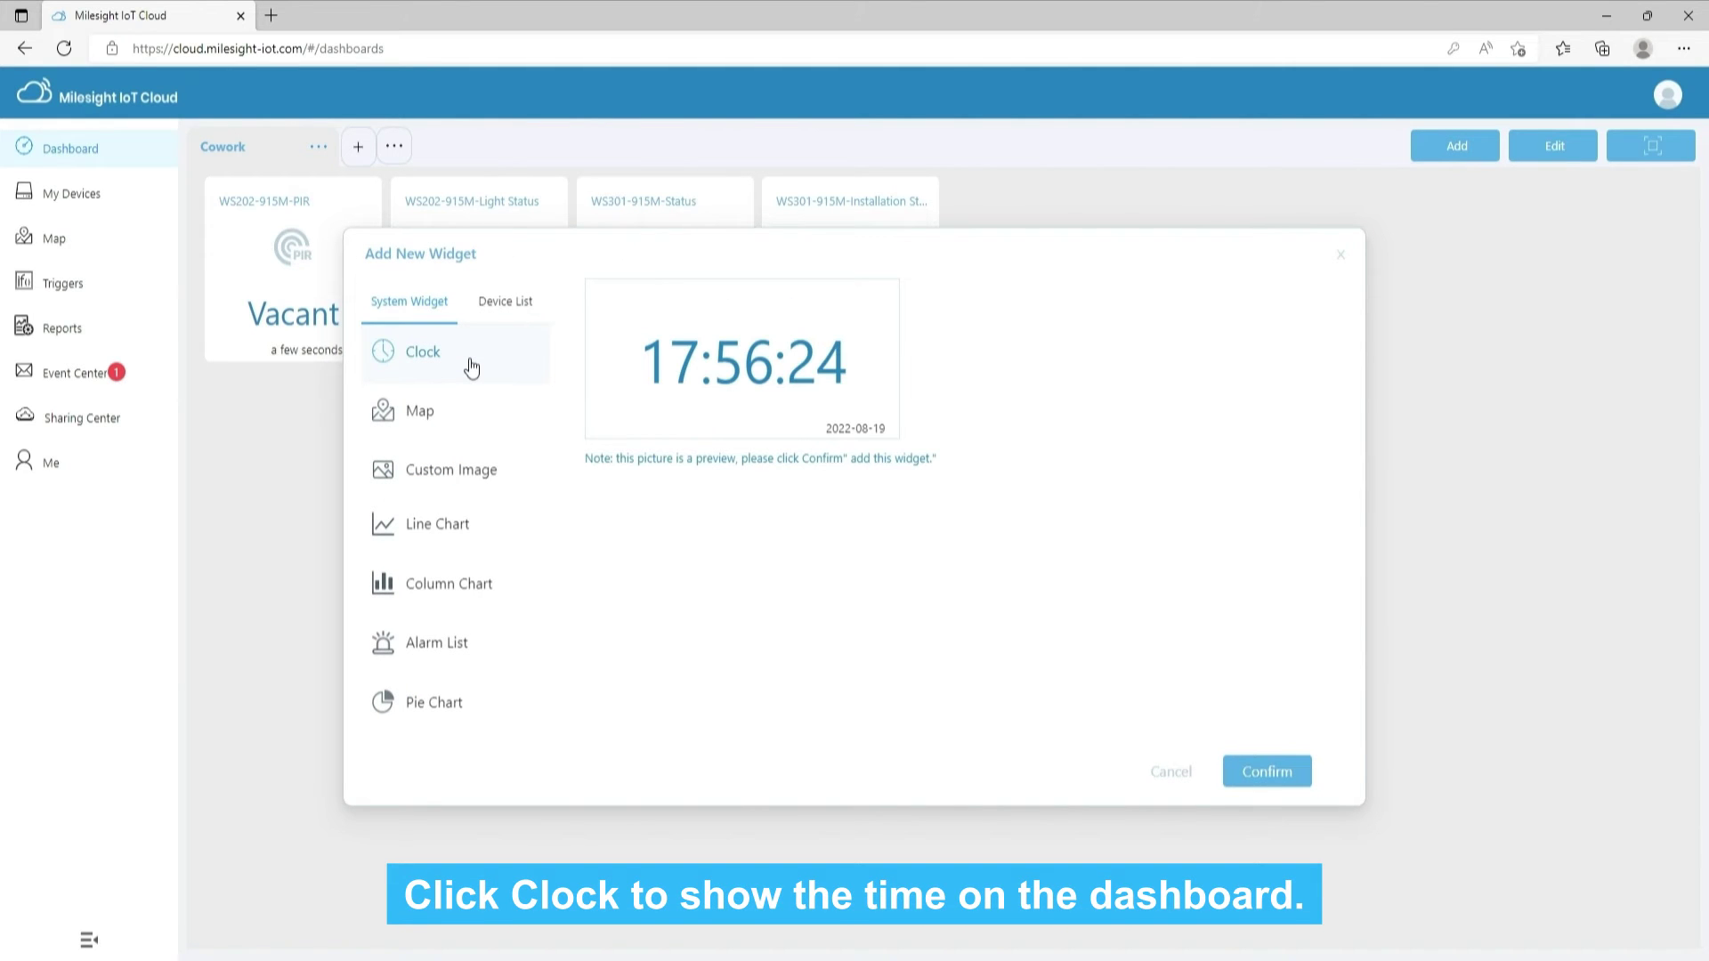
pyautogui.click(472, 415)
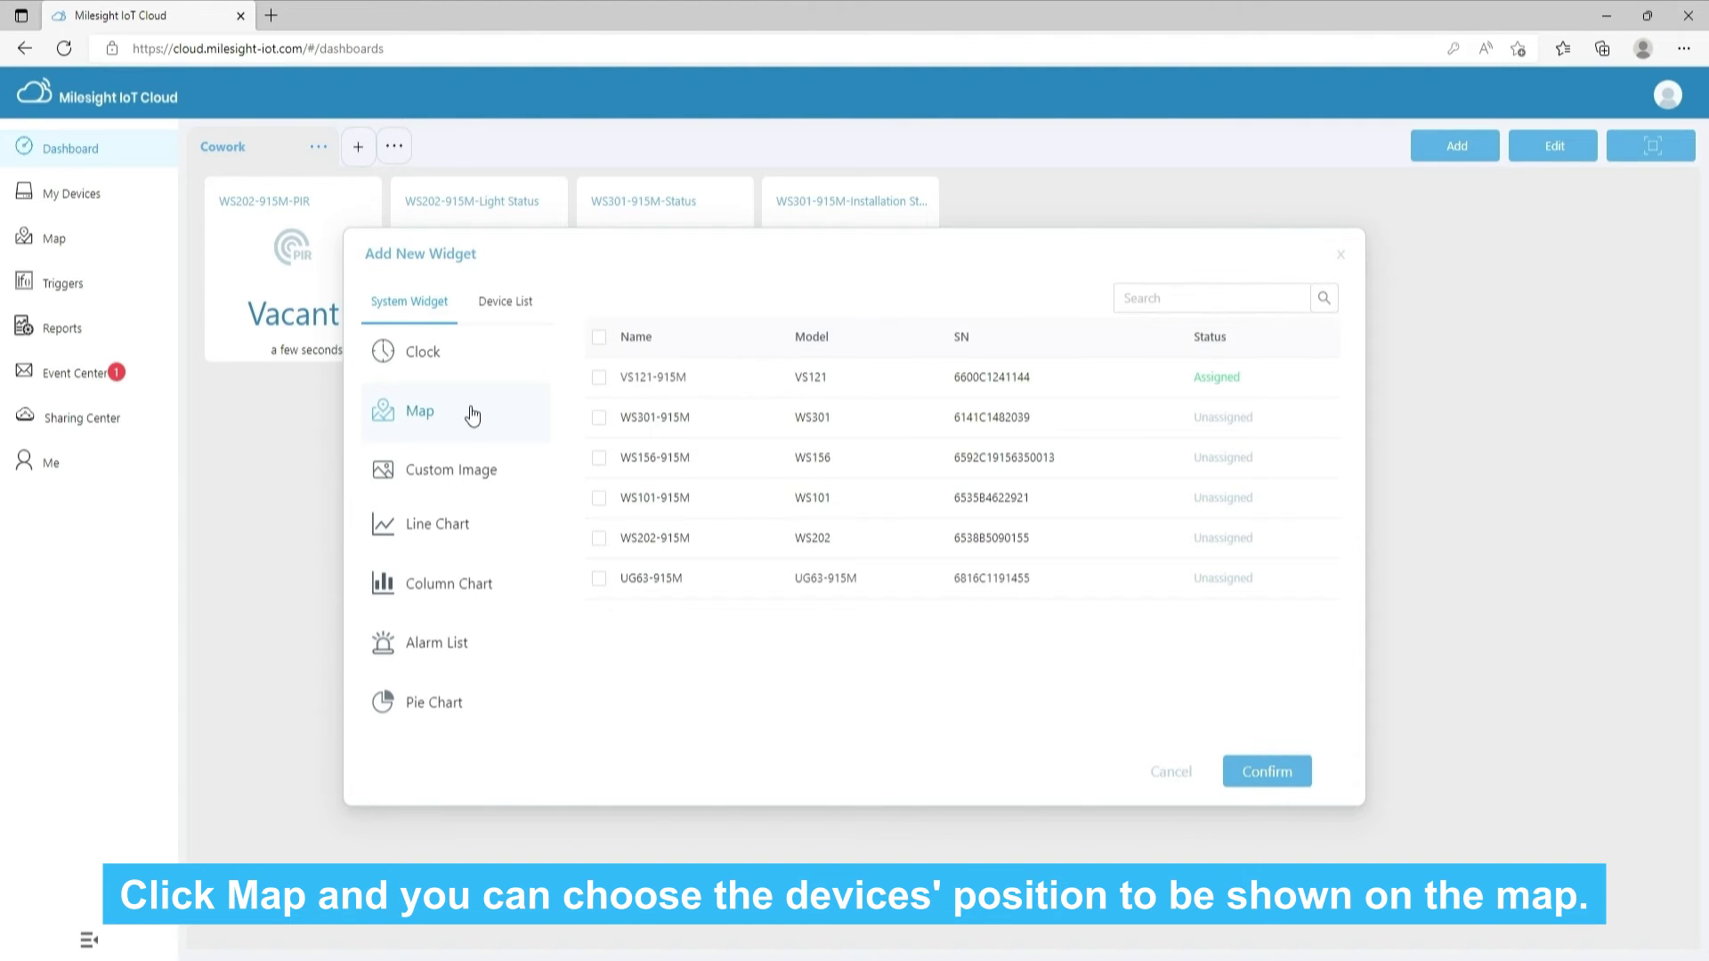
pyautogui.click(478, 490)
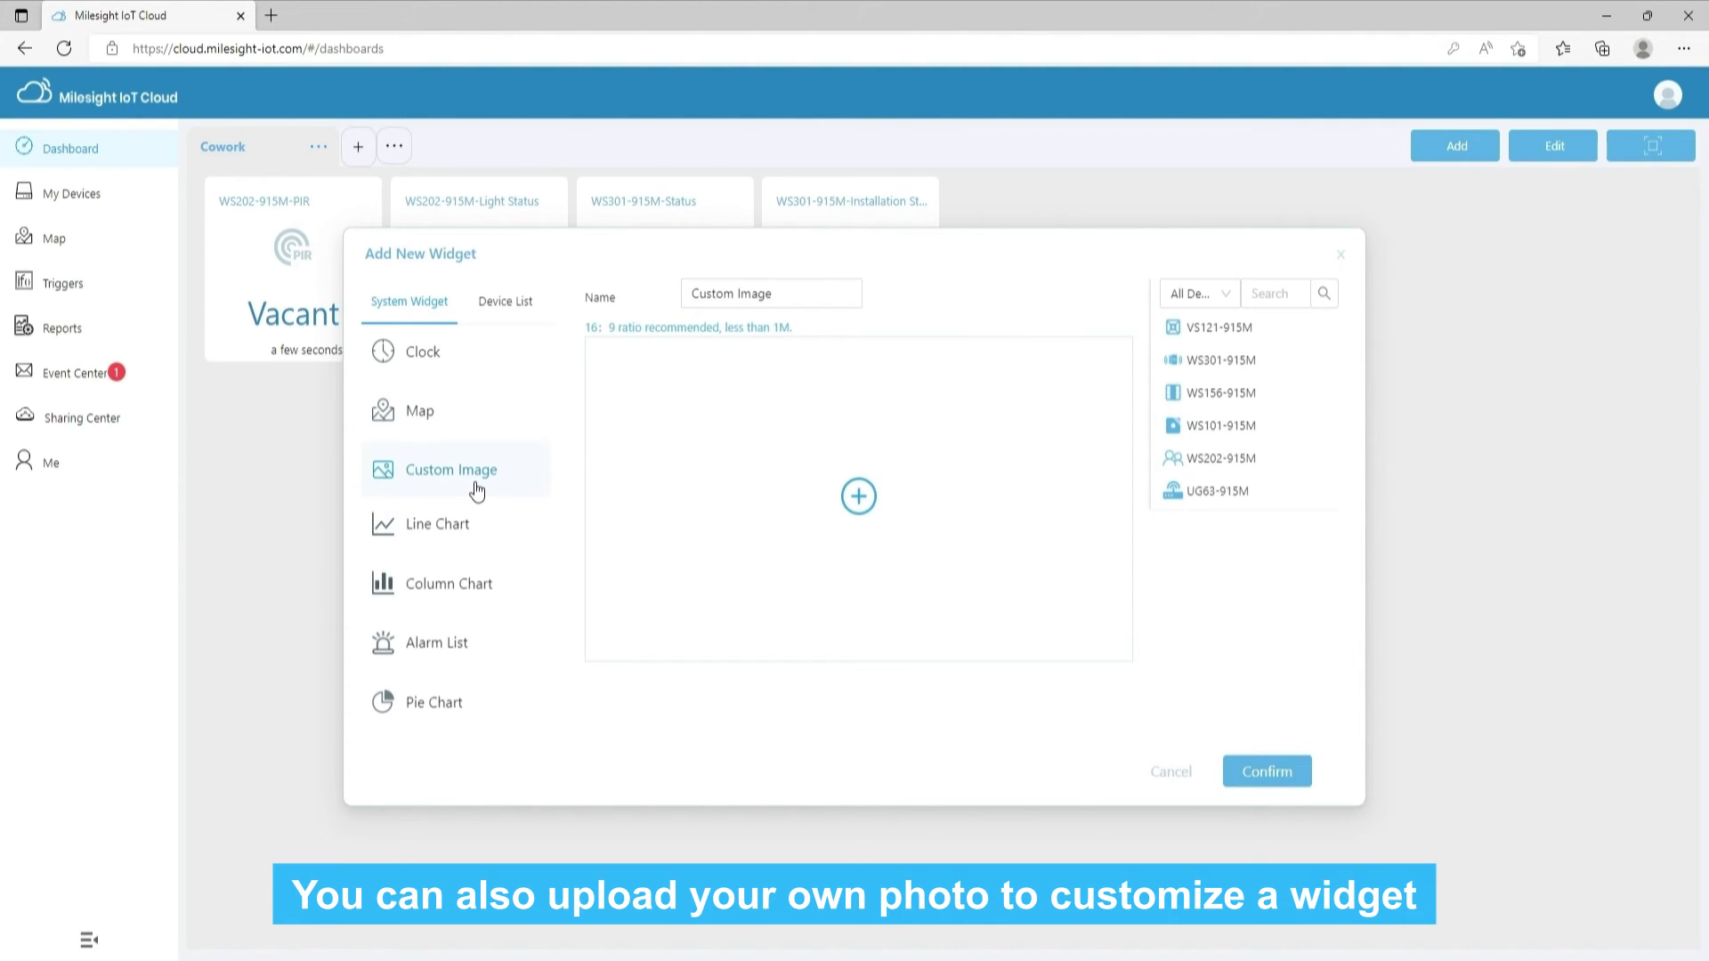
pyautogui.click(858, 496)
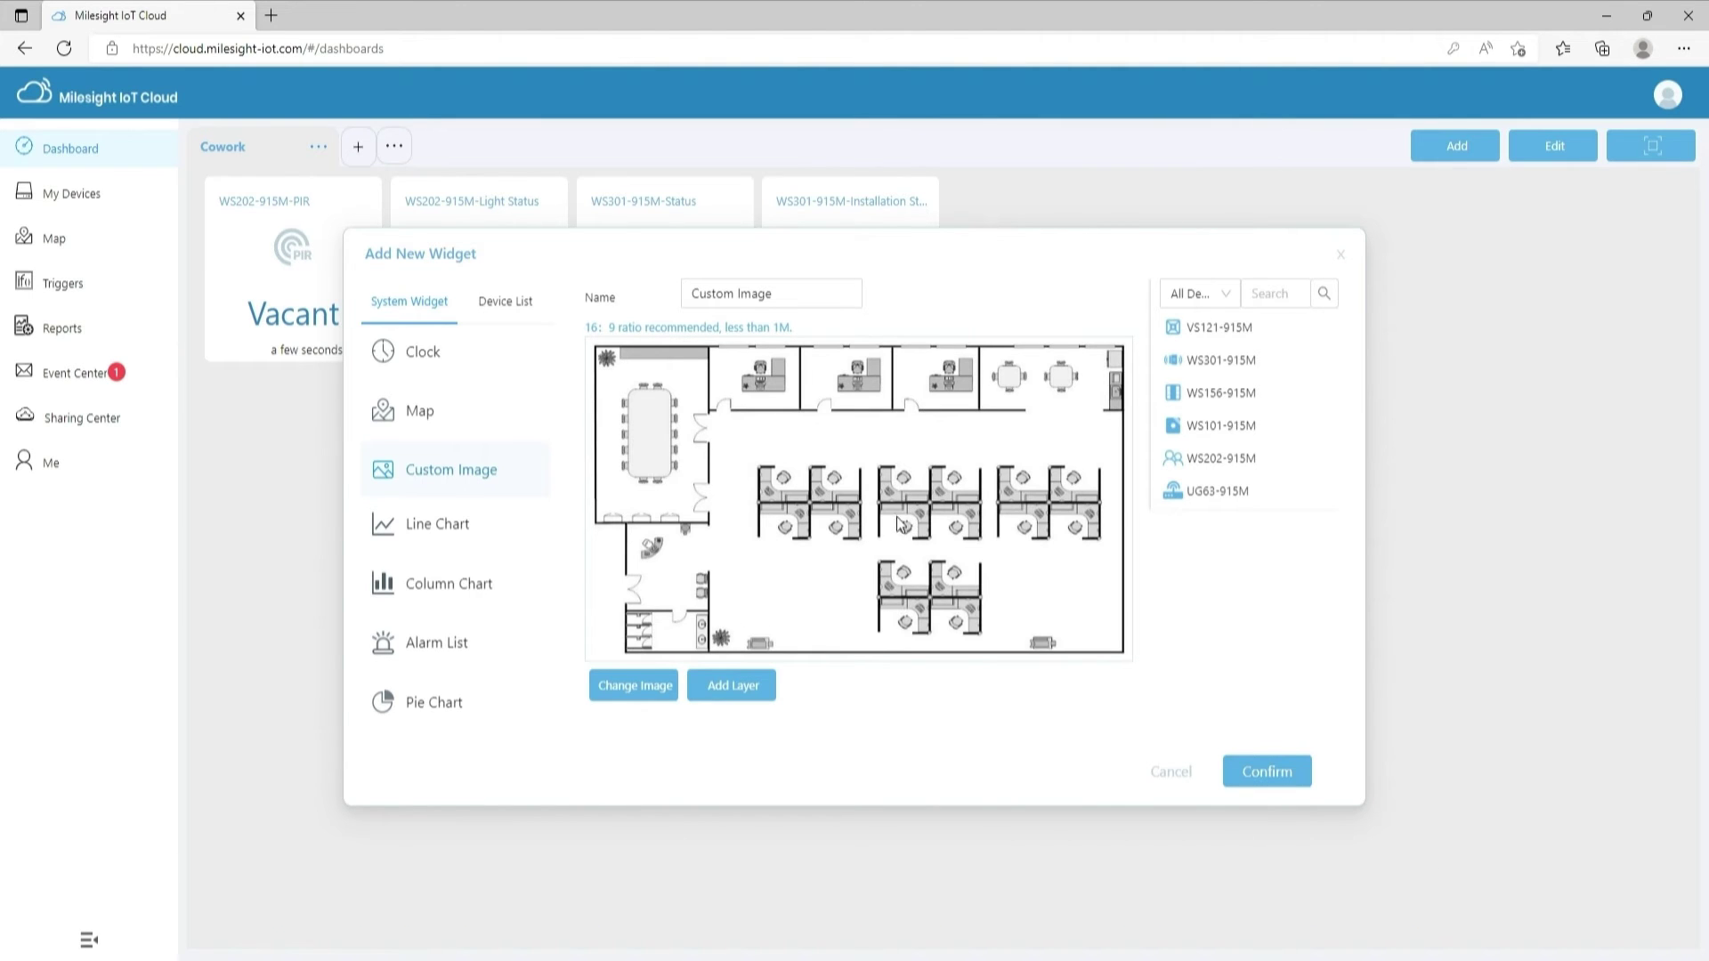
# Outline the meeting room zone on the floor plan and pin VS121-915M inside it
pyautogui.click(731, 685)
pyautogui.click(597, 347)
pyautogui.click(711, 347)
pyautogui.click(711, 525)
pyautogui.click(594, 525)
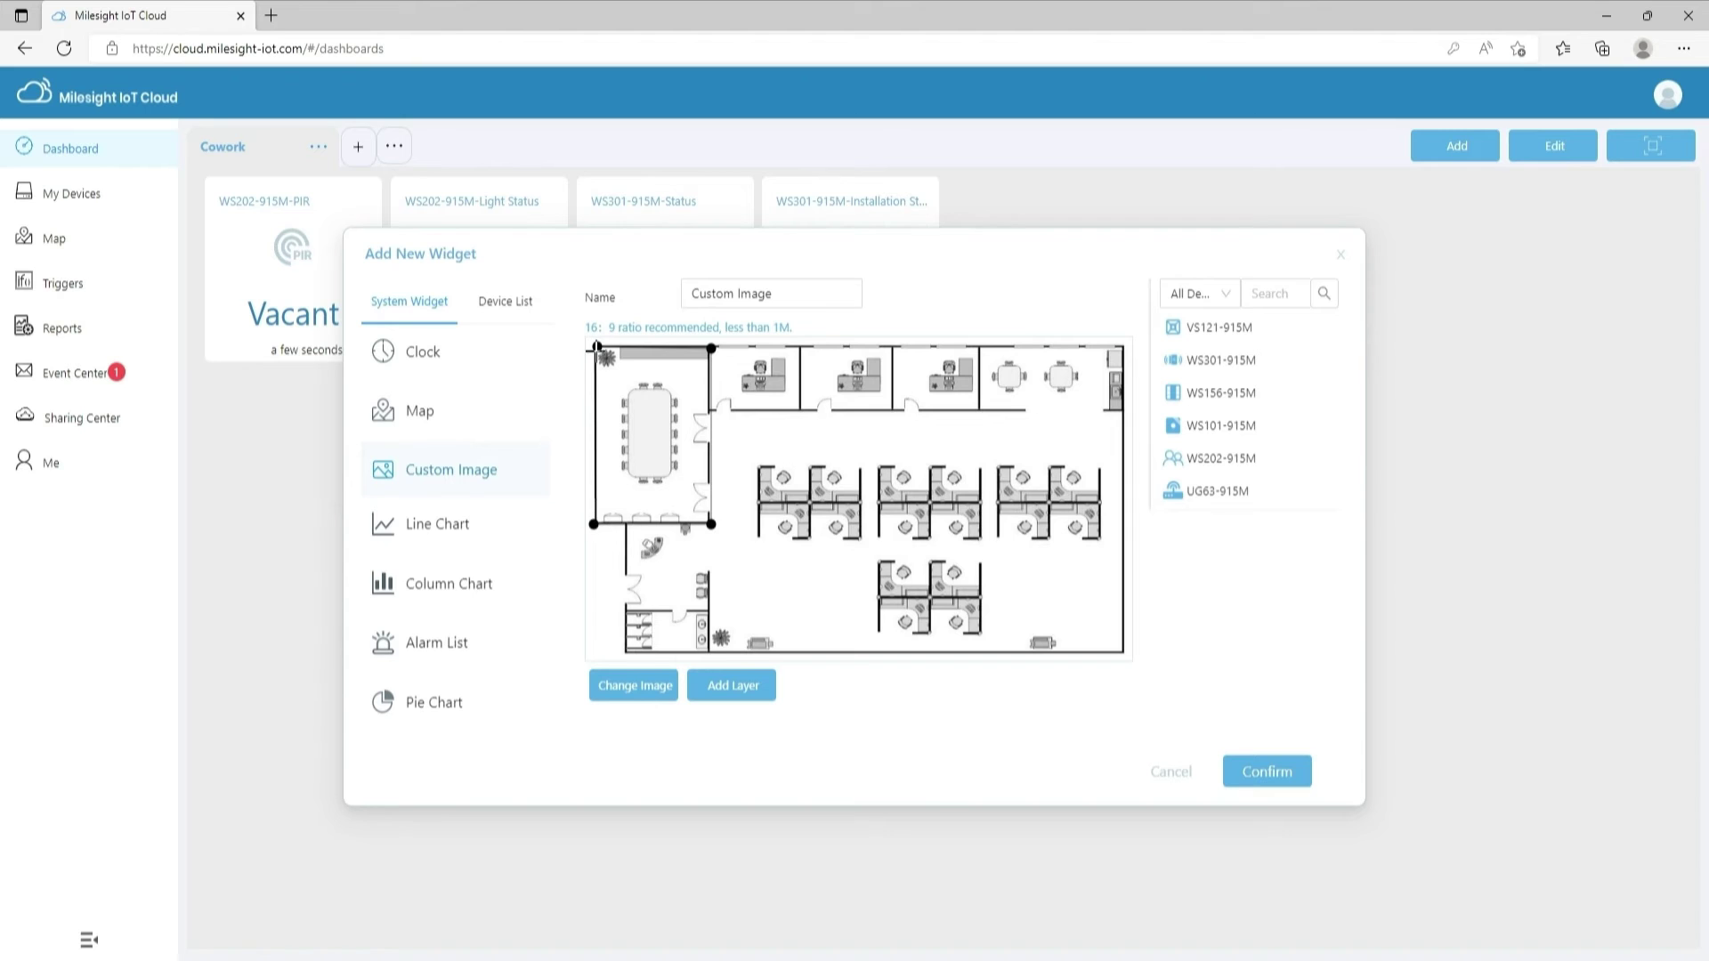
pyautogui.click(597, 347)
pyautogui.moveTo(1201, 331); pyautogui.dragTo(631, 354)
# Outline a second zone, pin WS202, WS101, WS301, WS156 and UG63-915M, and add the widget
pyautogui.click(731, 684)
pyautogui.click(799, 346)
pyautogui.click(801, 408)
pyautogui.click(890, 409)
pyautogui.click(890, 347)
pyautogui.click(800, 346)
pyautogui.moveTo(1201, 461); pyautogui.dragTo(823, 378)
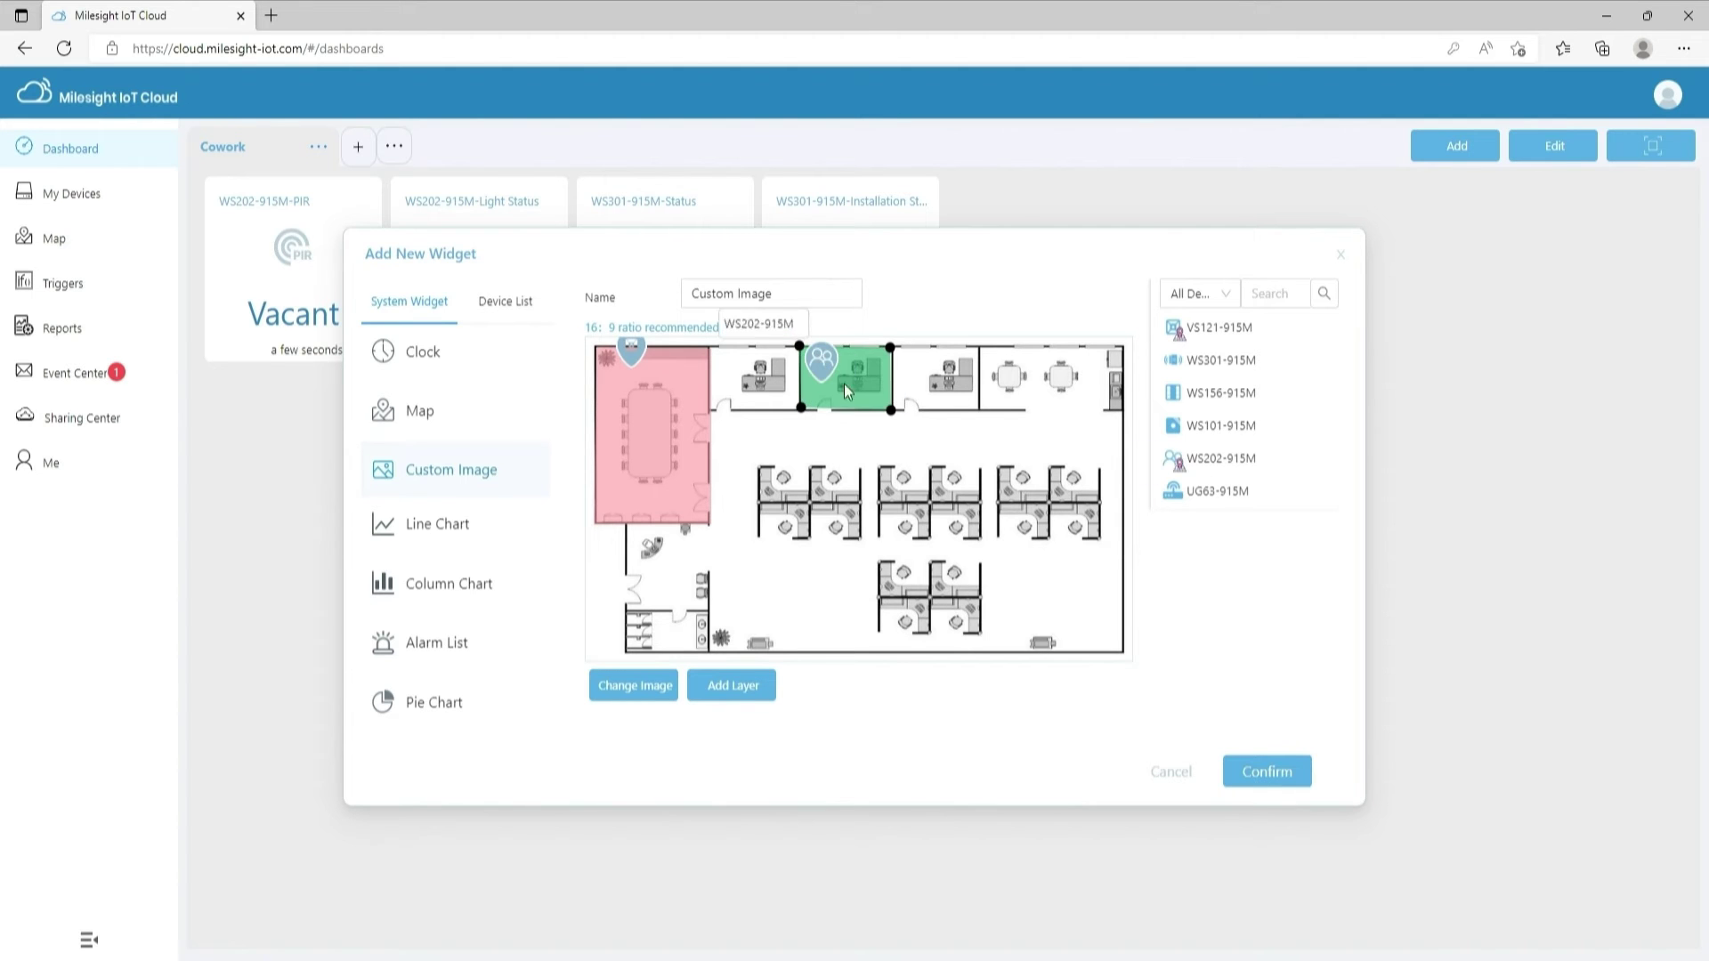
pyautogui.moveTo(1217, 425); pyautogui.dragTo(1017, 367)
pyautogui.moveTo(1203, 367); pyautogui.dragTo(615, 596)
pyautogui.moveTo(1197, 396); pyautogui.dragTo(1109, 553)
pyautogui.moveTo(1205, 494); pyautogui.dragTo(817, 627)
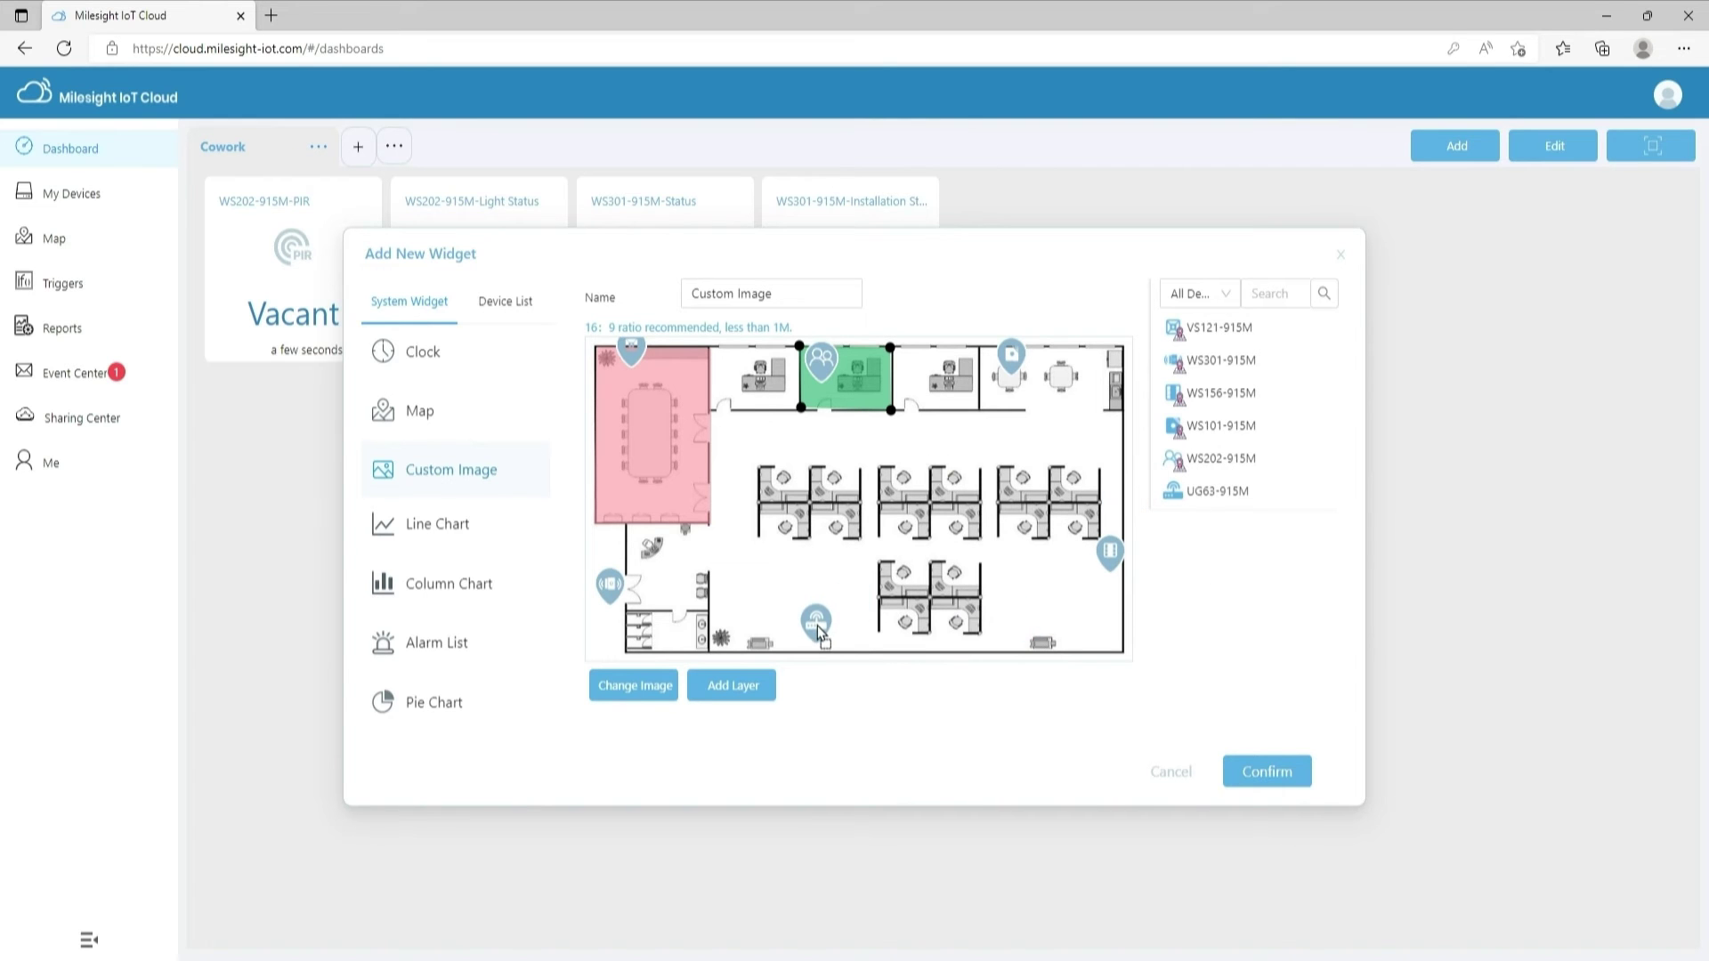
pyautogui.click(1281, 771)
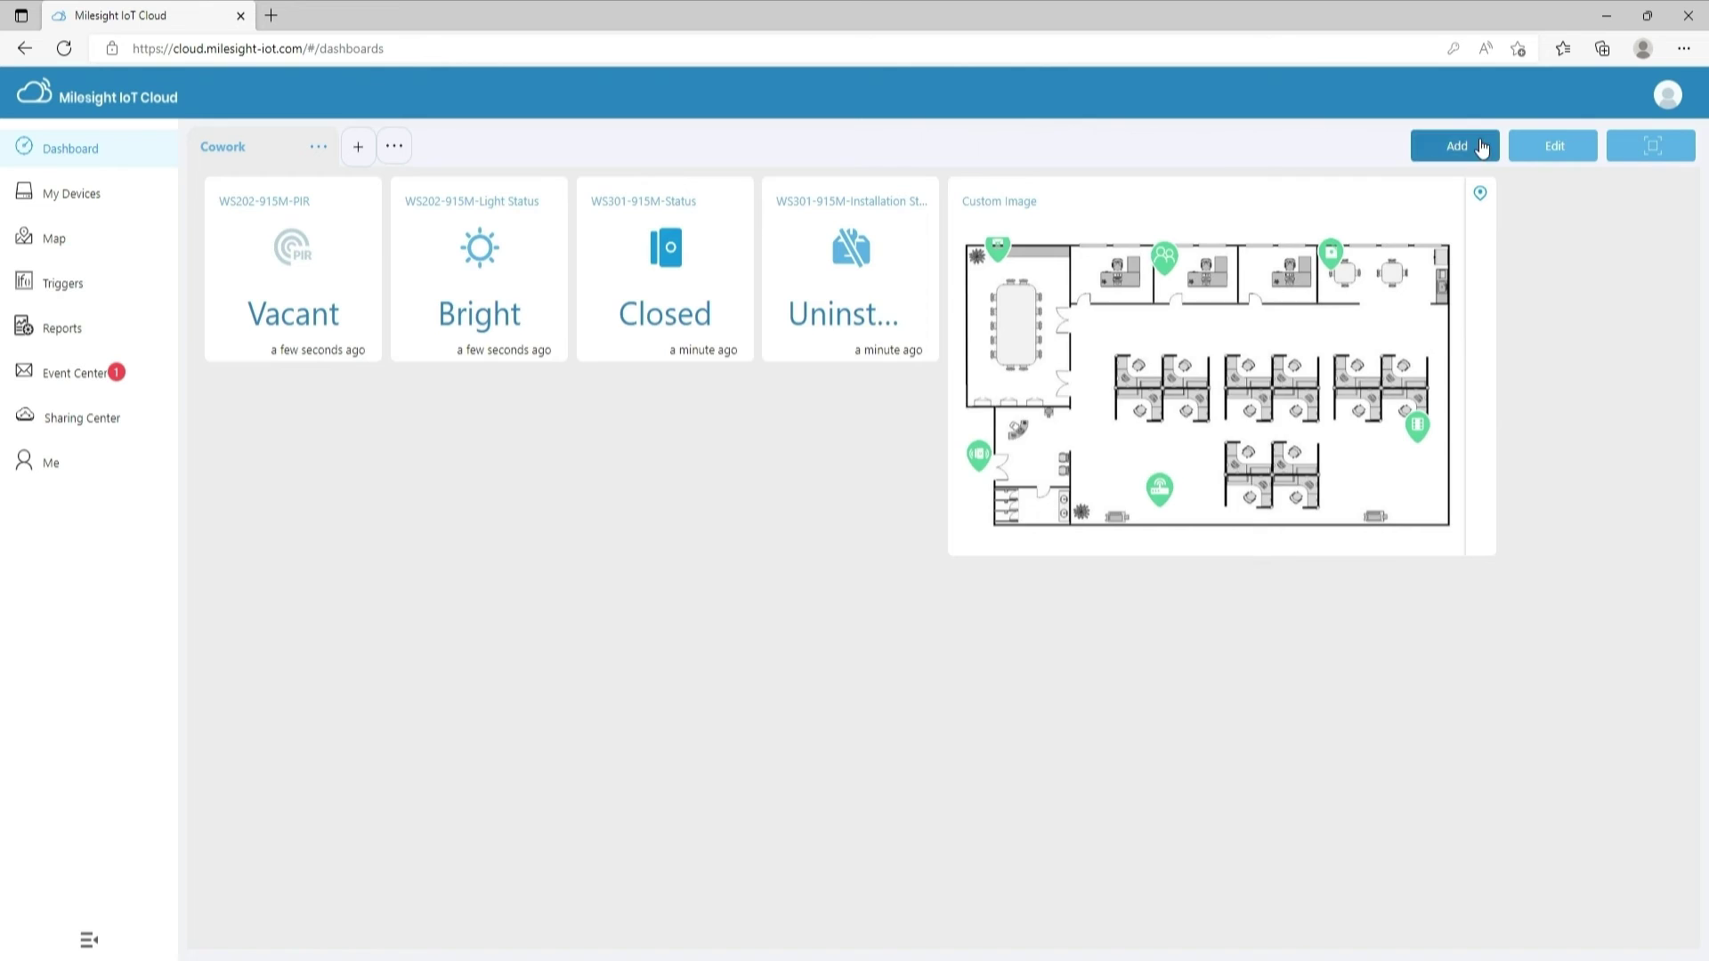
# Try the Line Chart widget's second Y axis and extra line, then revert both
pyautogui.click(1457, 146)
pyautogui.click(492, 541)
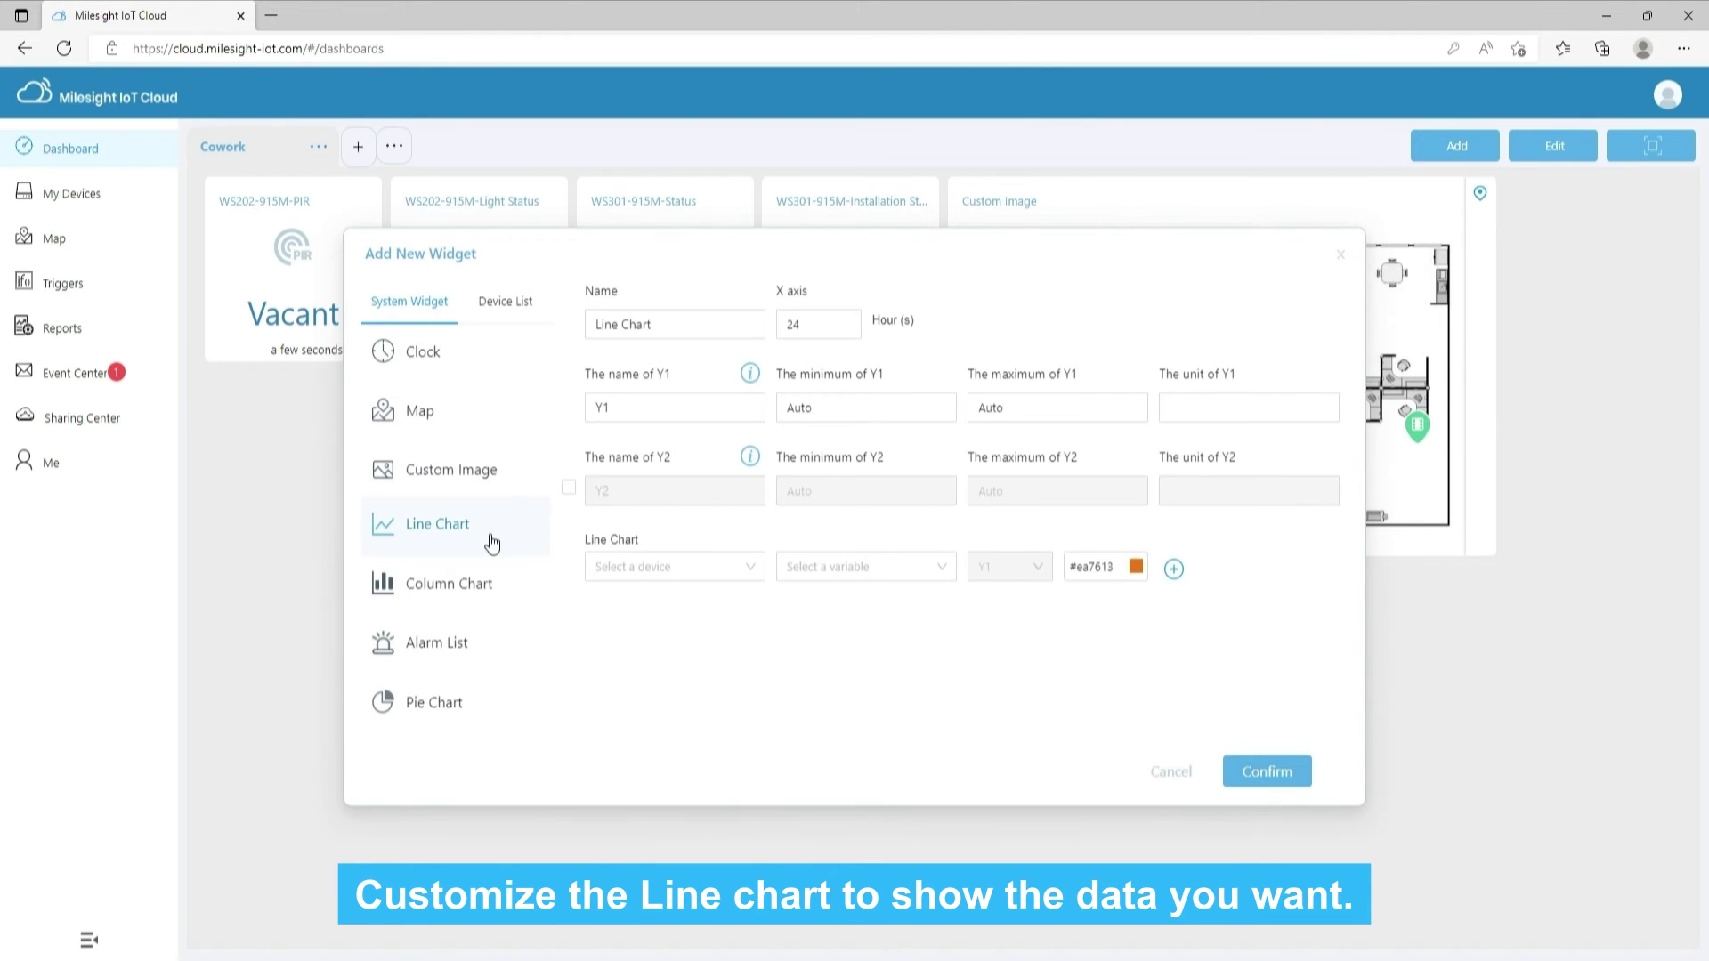
pyautogui.click(568, 489)
pyautogui.click(568, 488)
pyautogui.click(1174, 569)
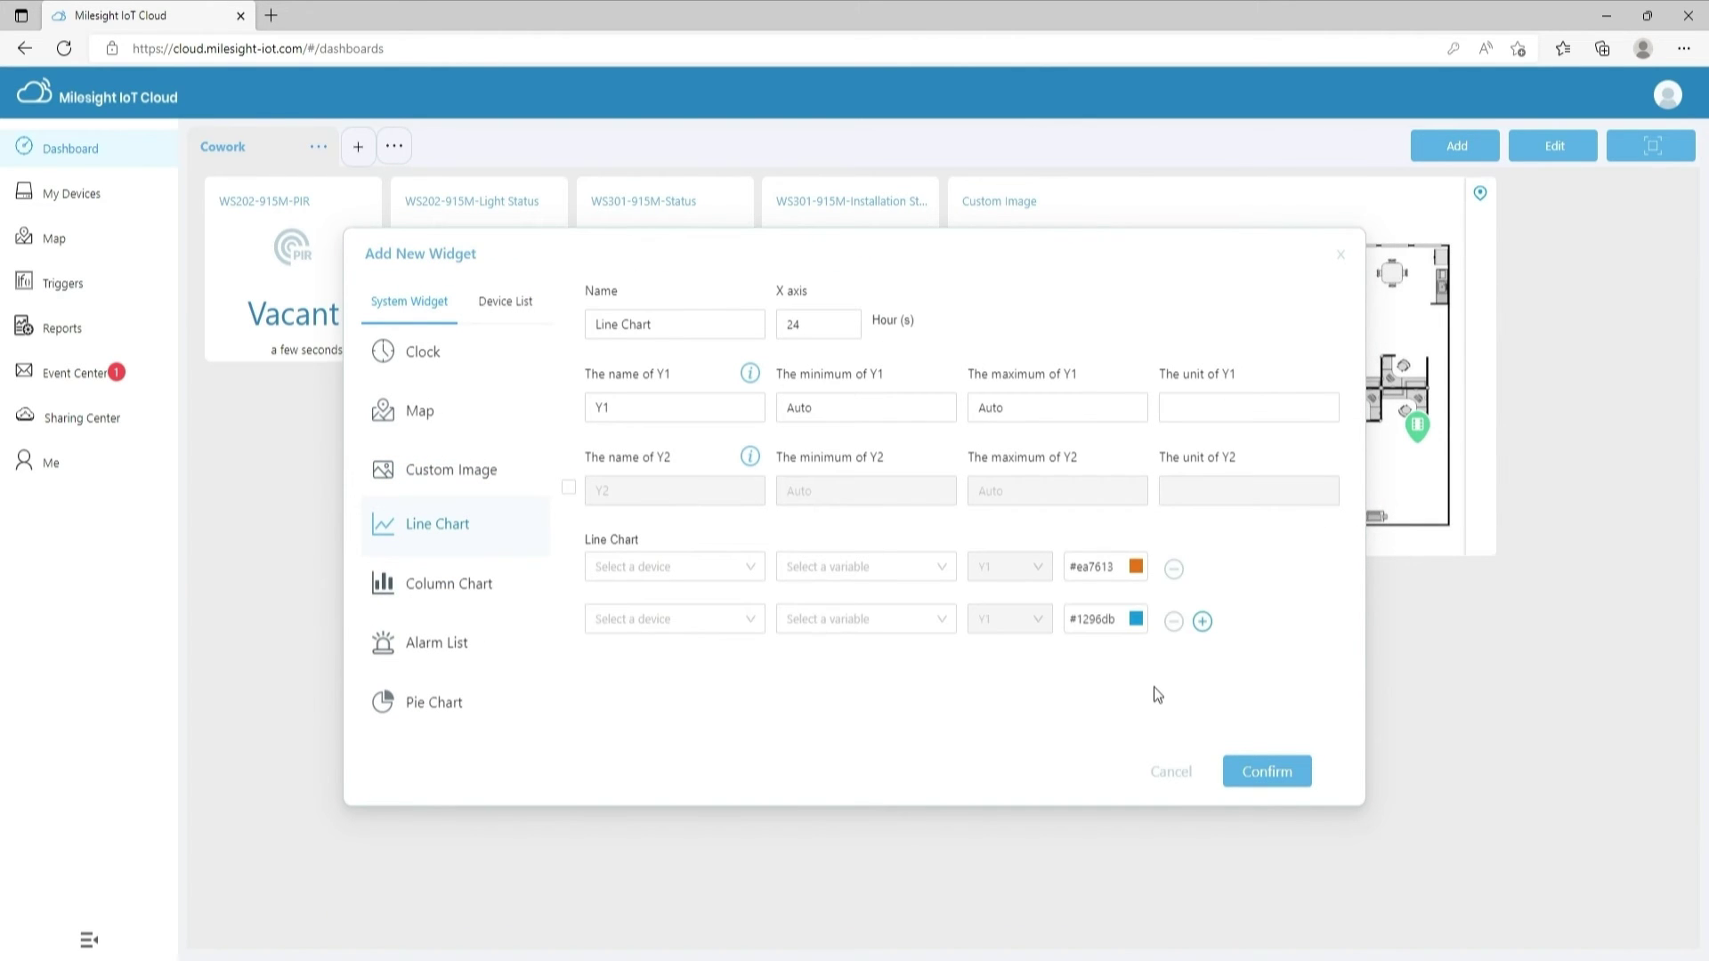
pyautogui.click(1173, 620)
# Try the Column Chart widget's second Y axis and extra column group, then revert both
pyautogui.click(476, 598)
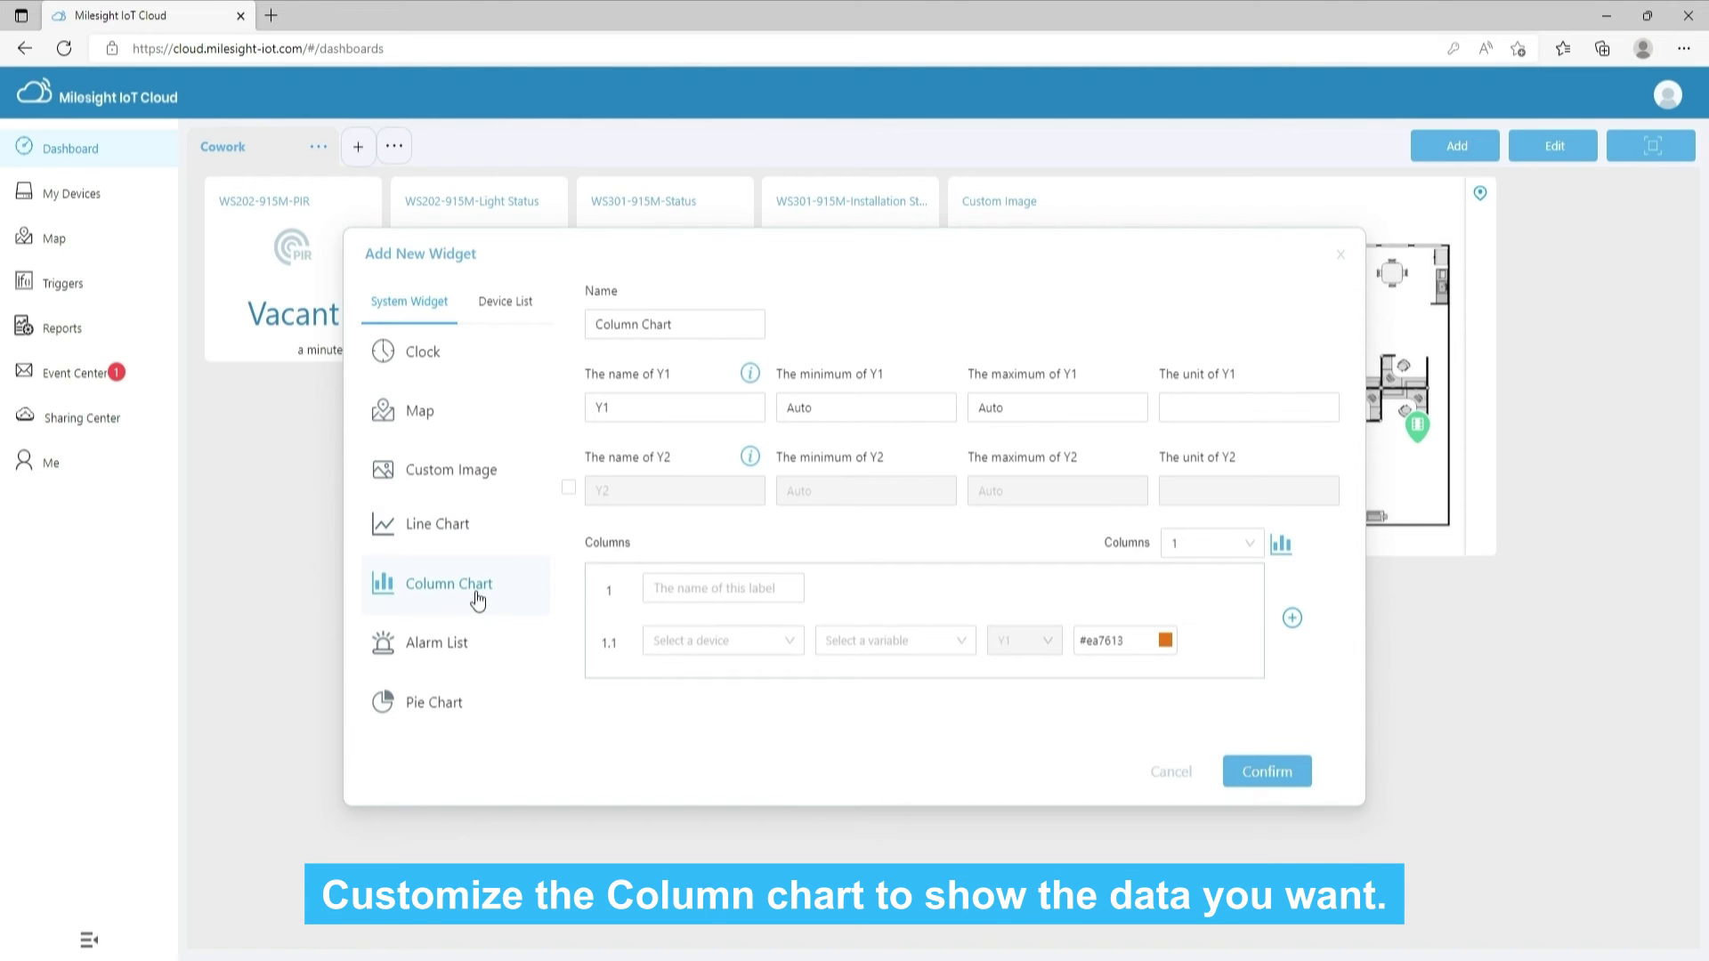
pyautogui.click(569, 489)
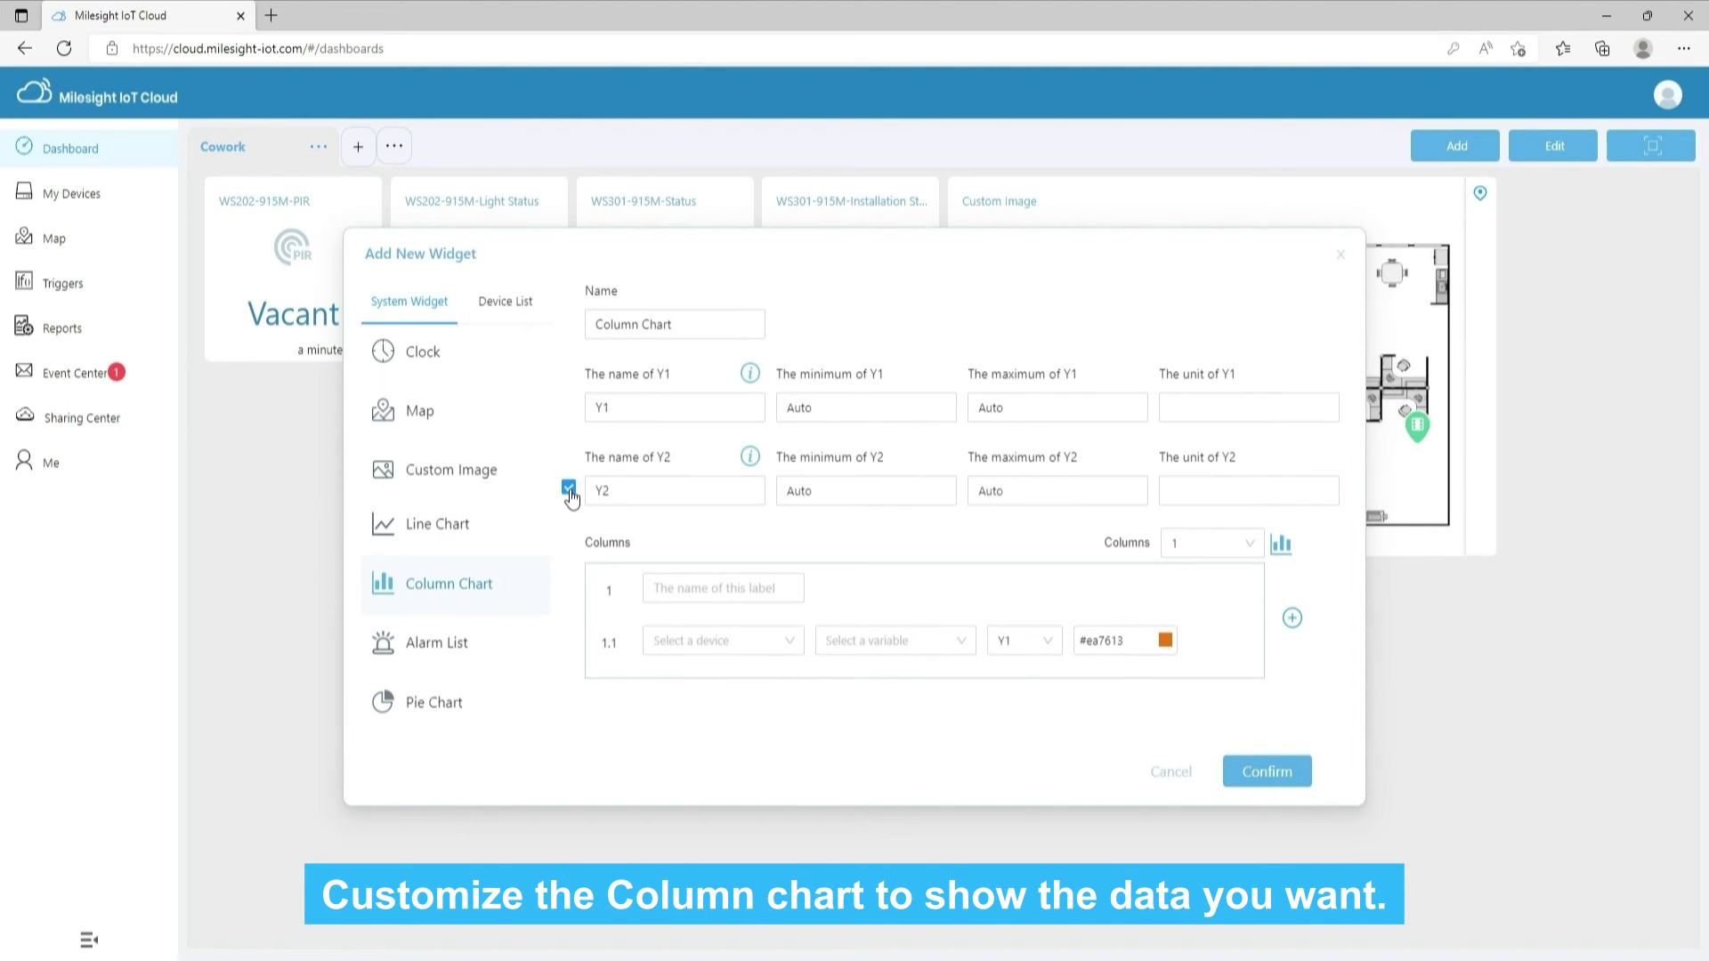
pyautogui.click(571, 492)
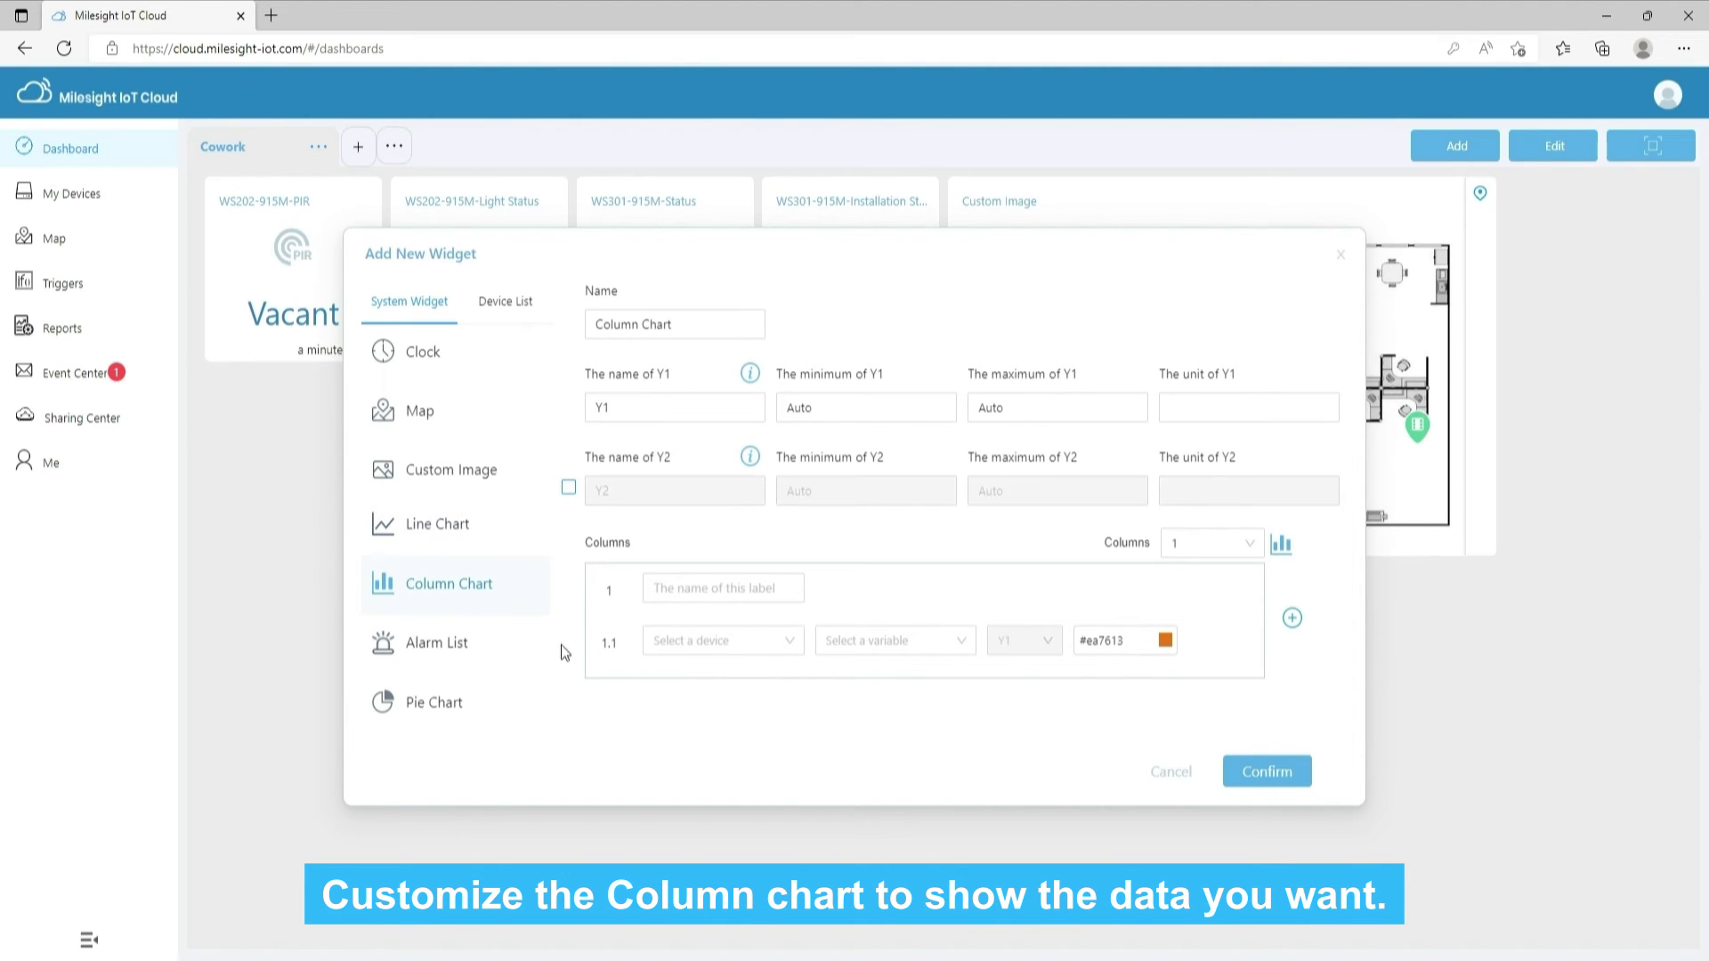
pyautogui.click(1248, 543)
pyautogui.click(1291, 618)
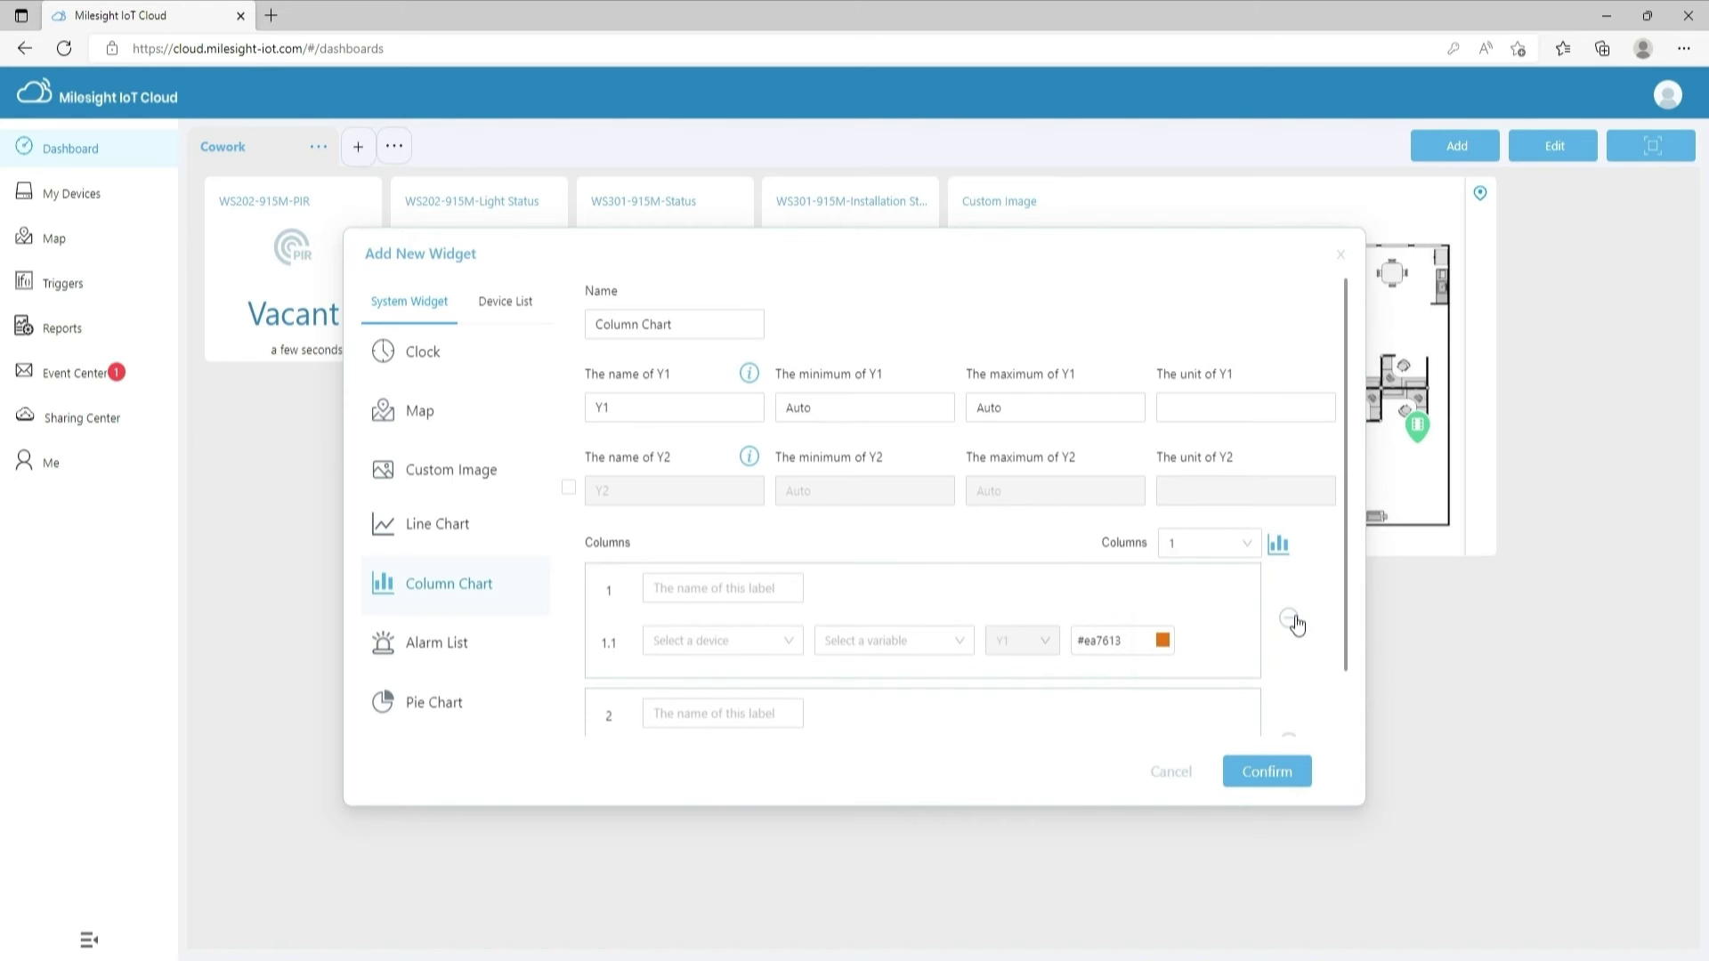
pyautogui.click(1289, 677)
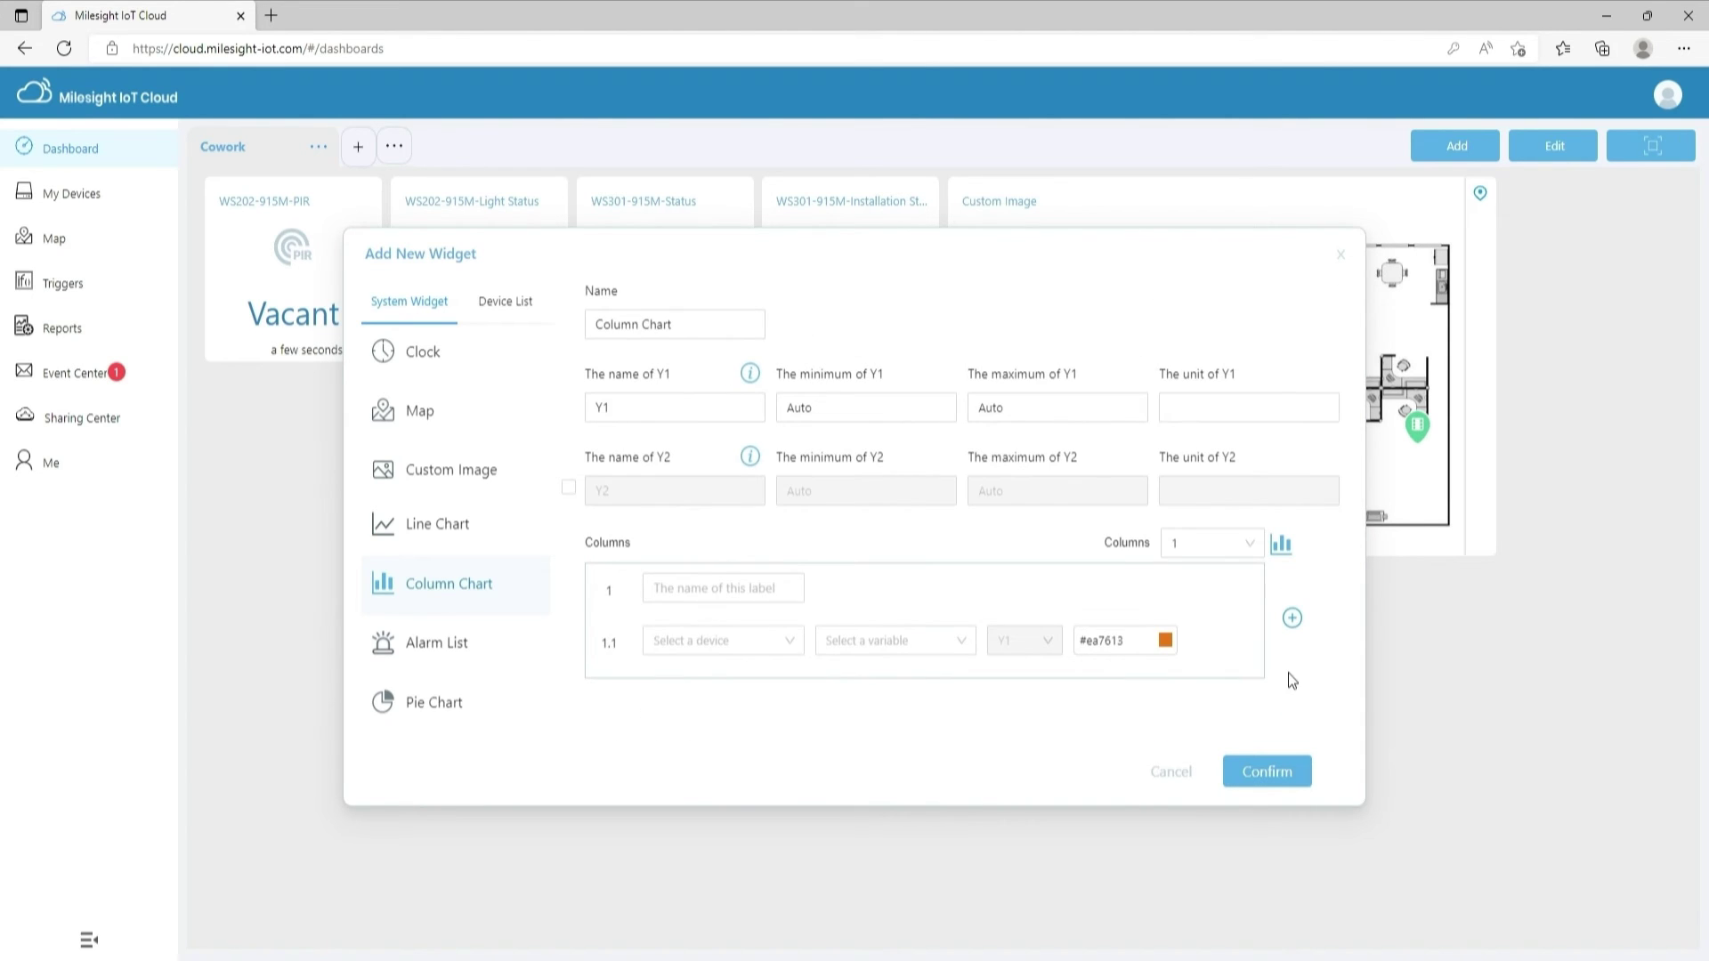
# Preview the Alarm List and Pie Chart widgets recording all devices, then close without adding
pyautogui.click(499, 647)
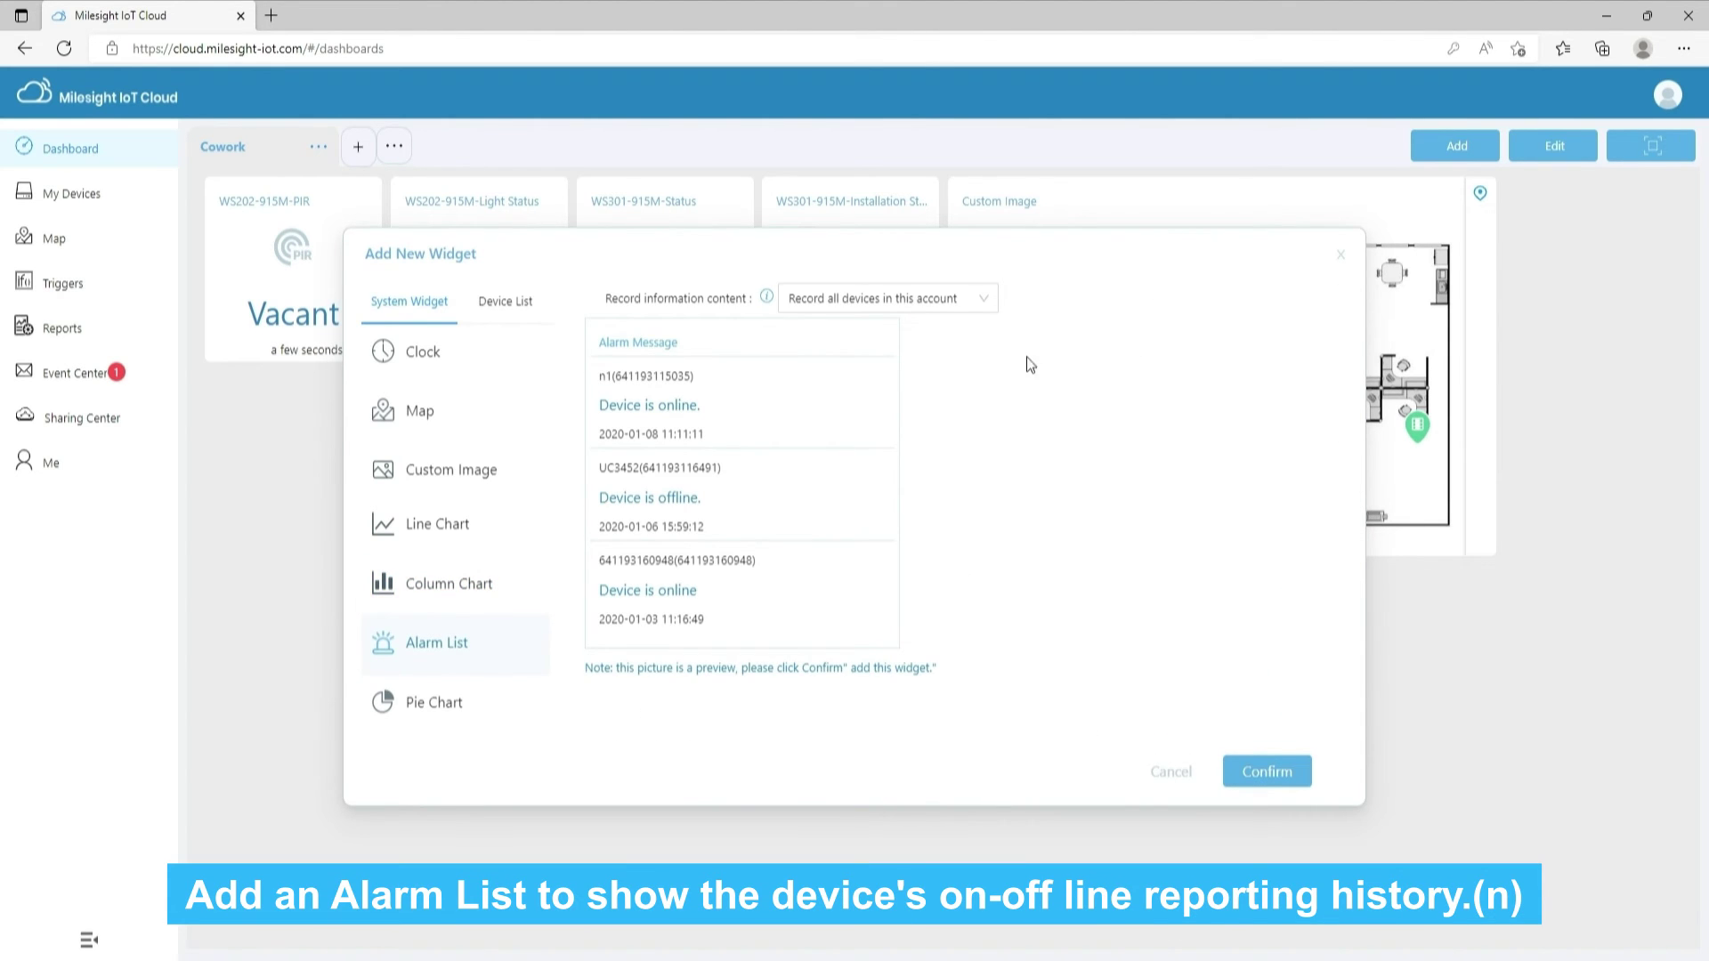
pyautogui.click(983, 303)
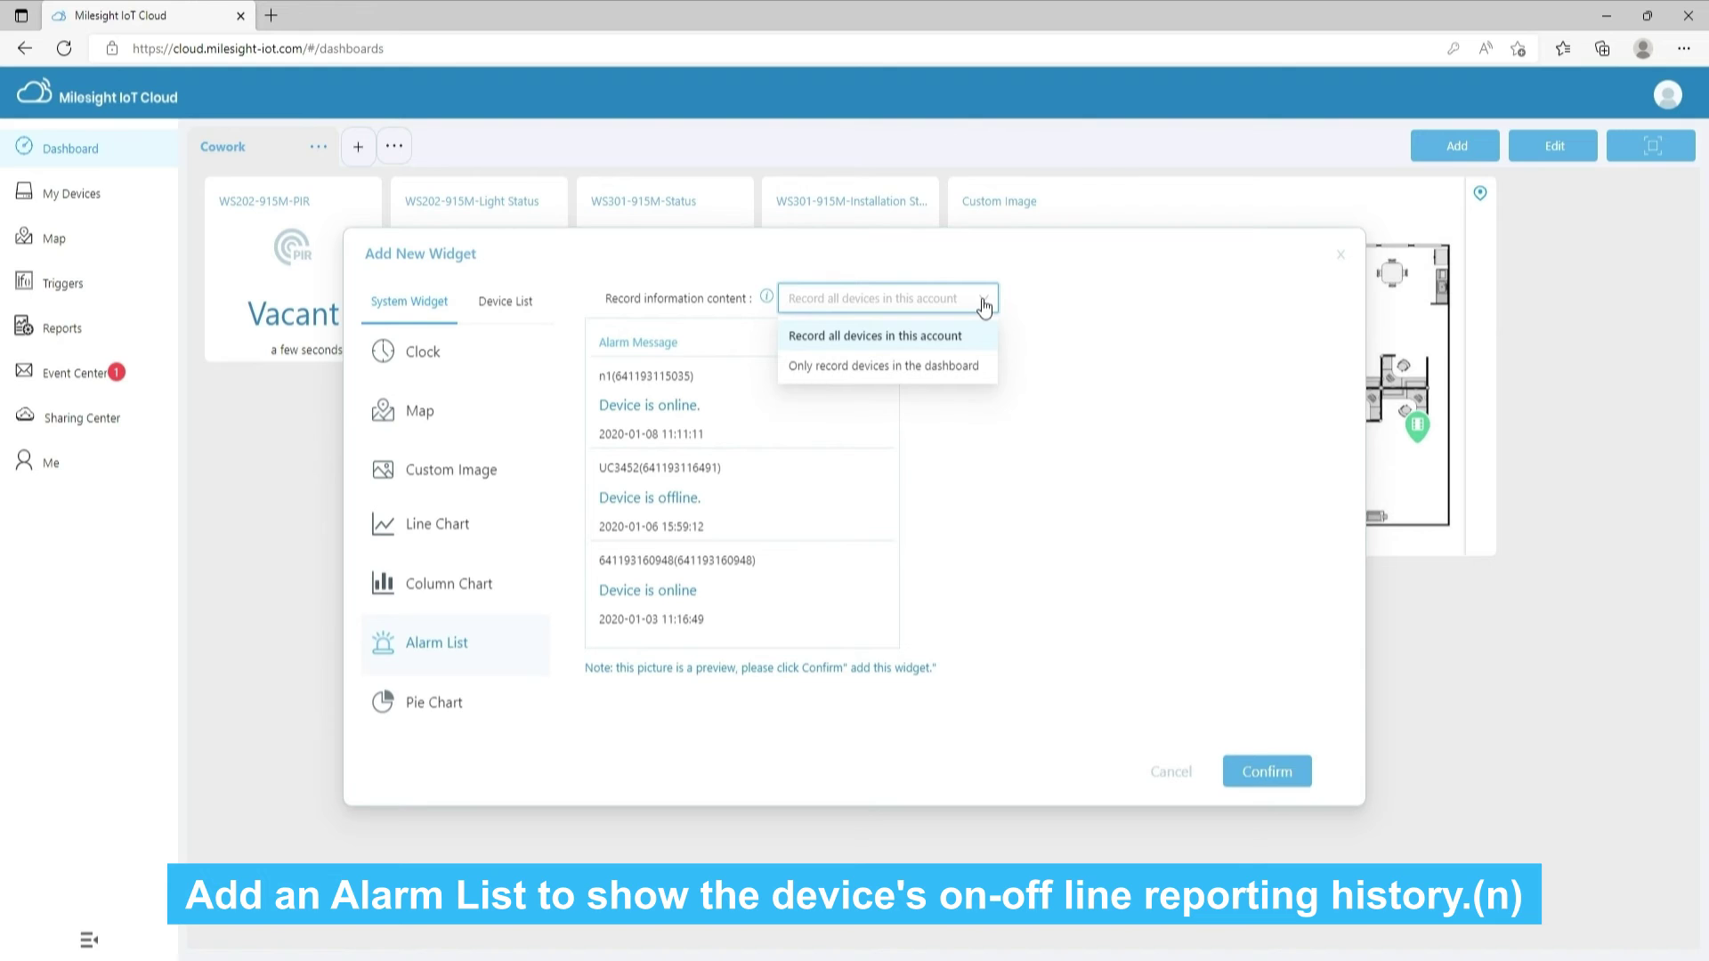
pyautogui.click(983, 306)
pyautogui.click(477, 717)
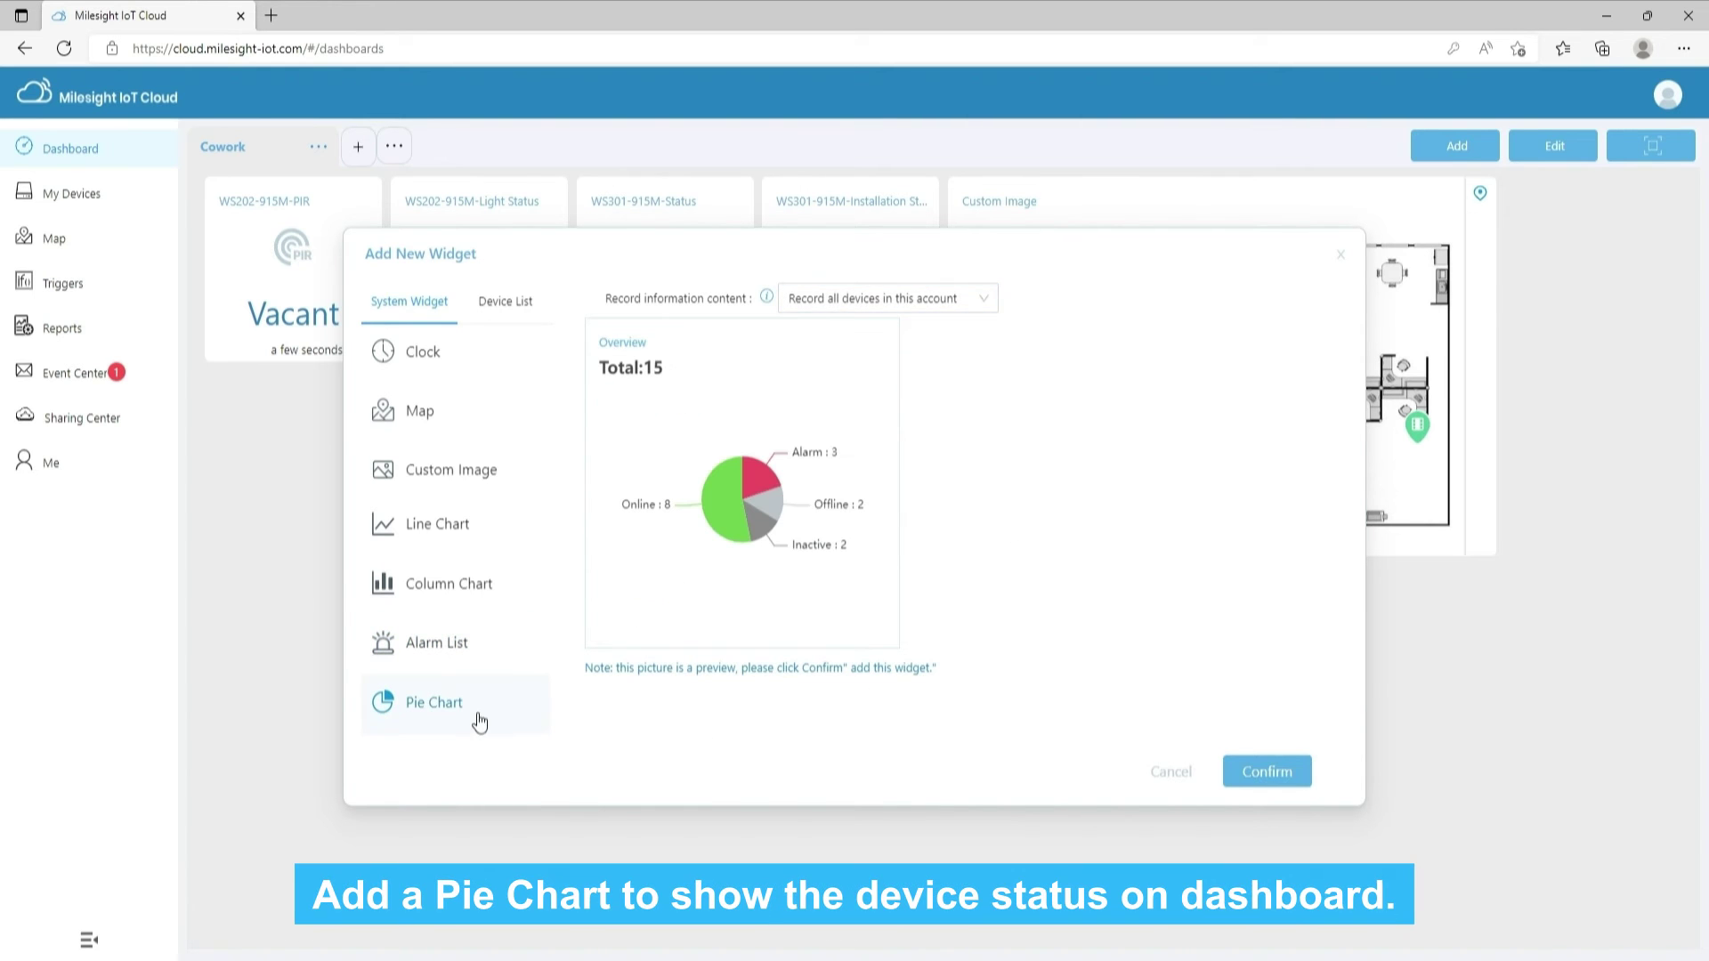
pyautogui.click(983, 301)
pyautogui.click(984, 301)
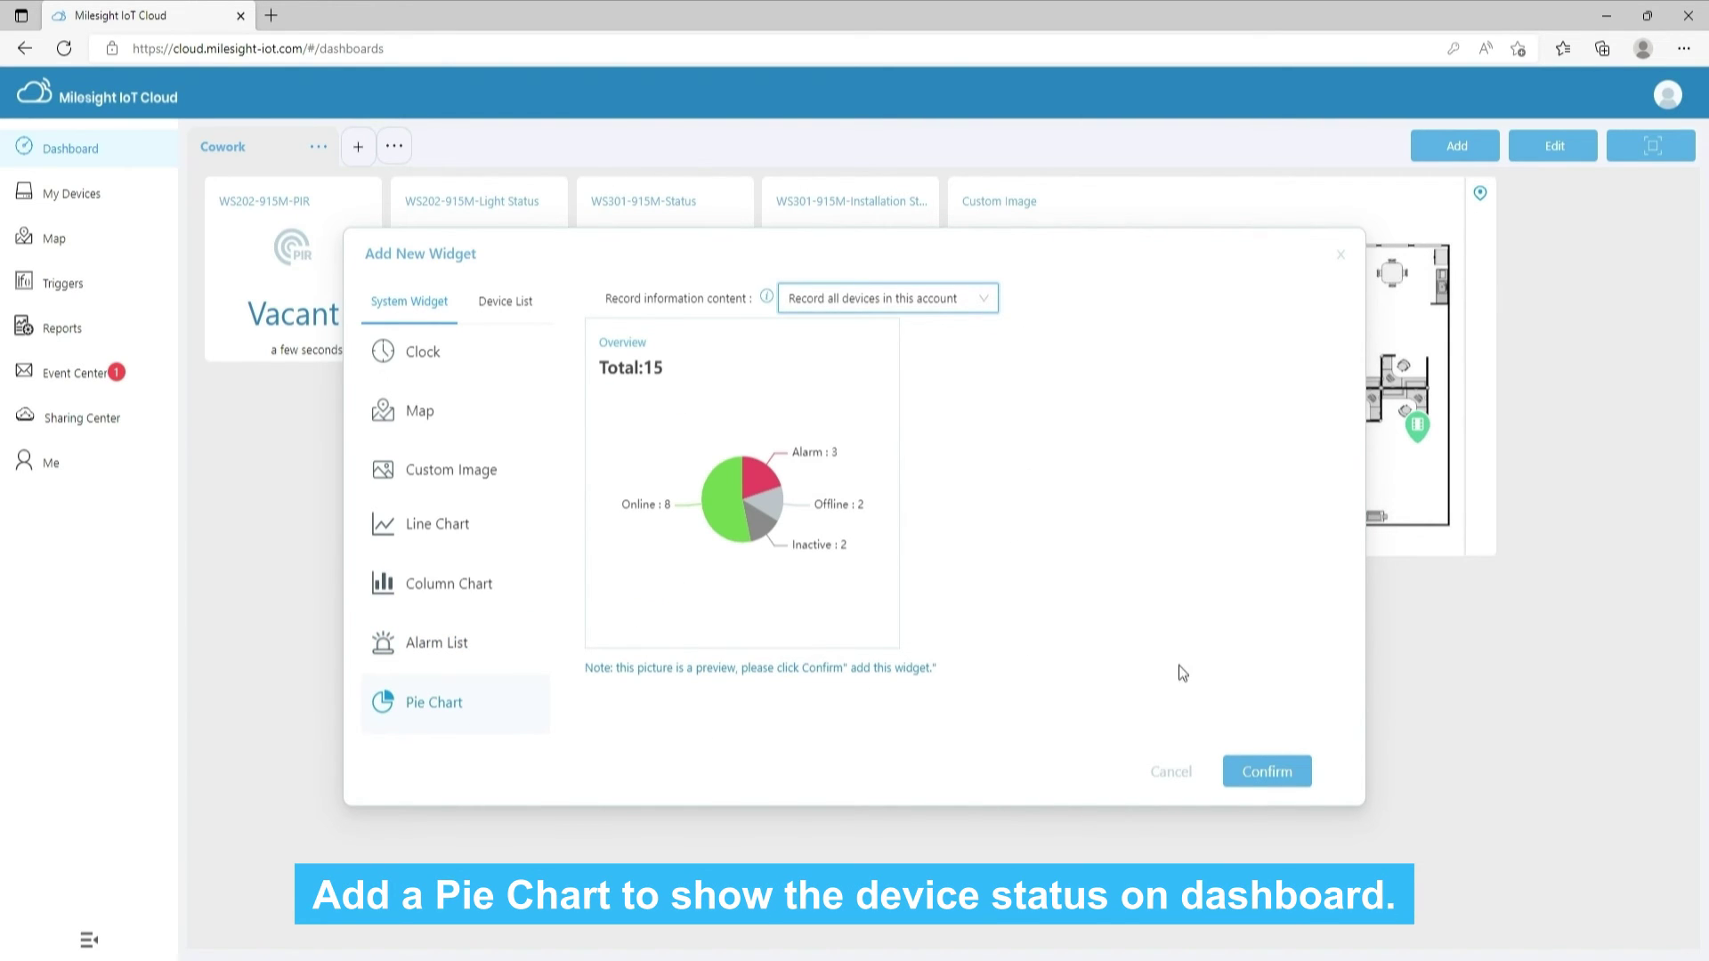
pyautogui.click(1344, 263)
# In edit mode, drag the Custom Image floor plan below the WS202 and WS301 widgets and save
pyautogui.click(1569, 154)
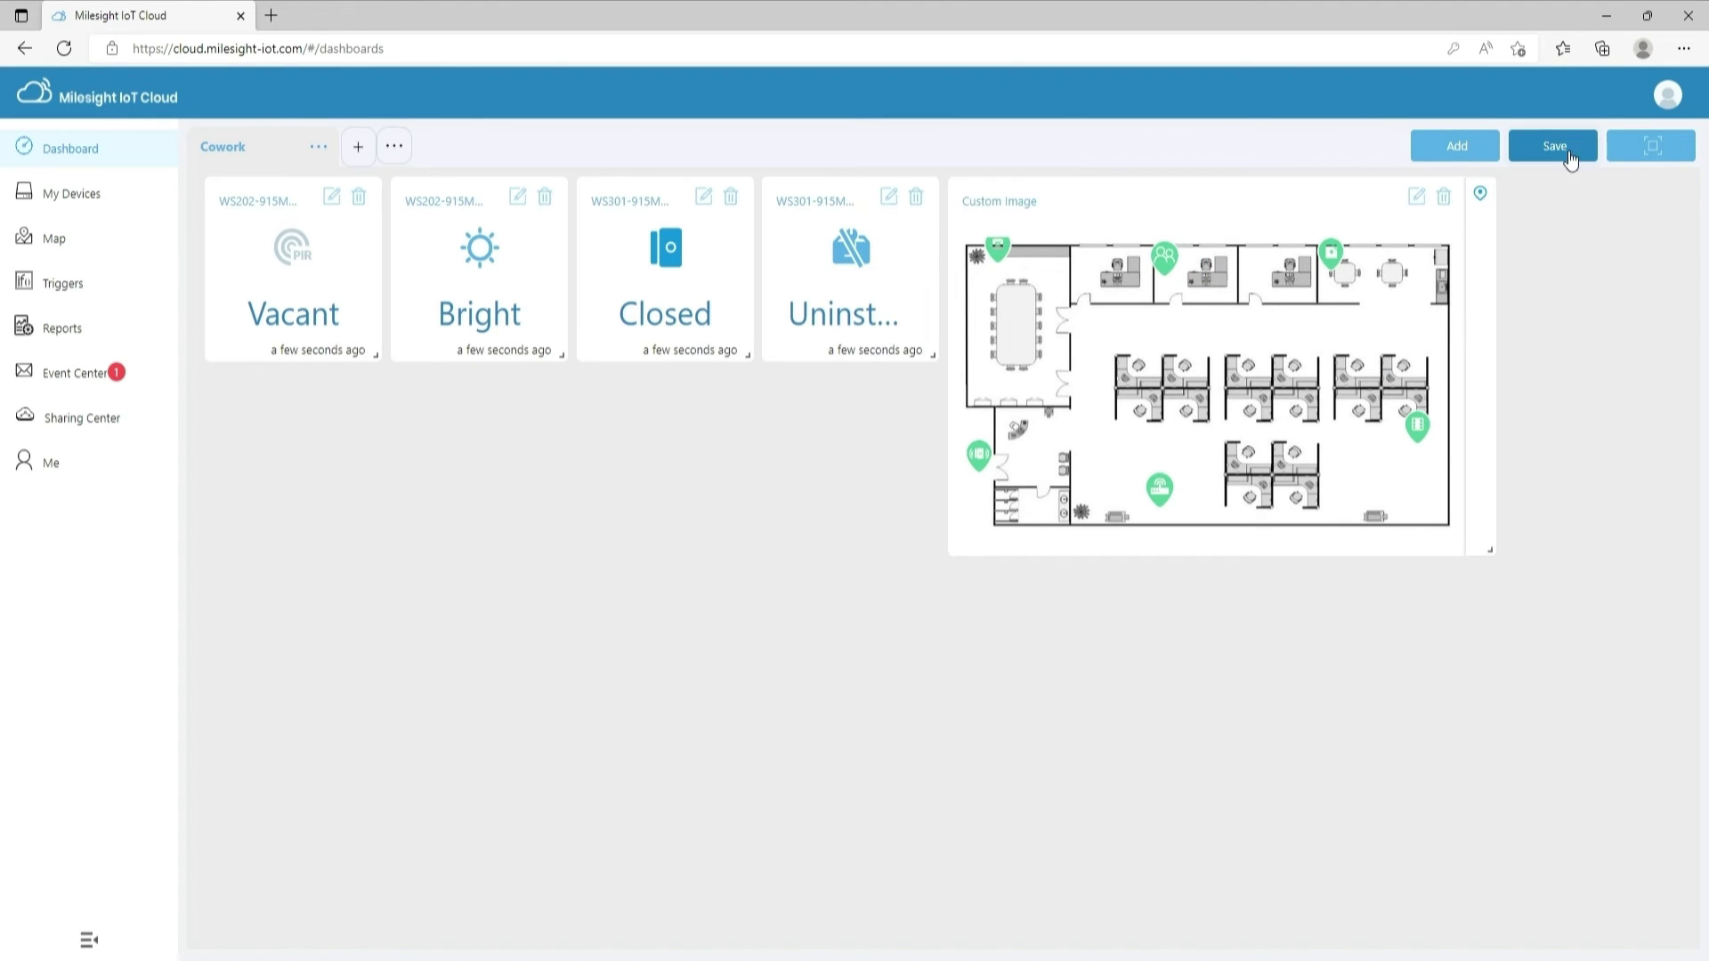
pyautogui.moveTo(1267, 305); pyautogui.dragTo(516, 471)
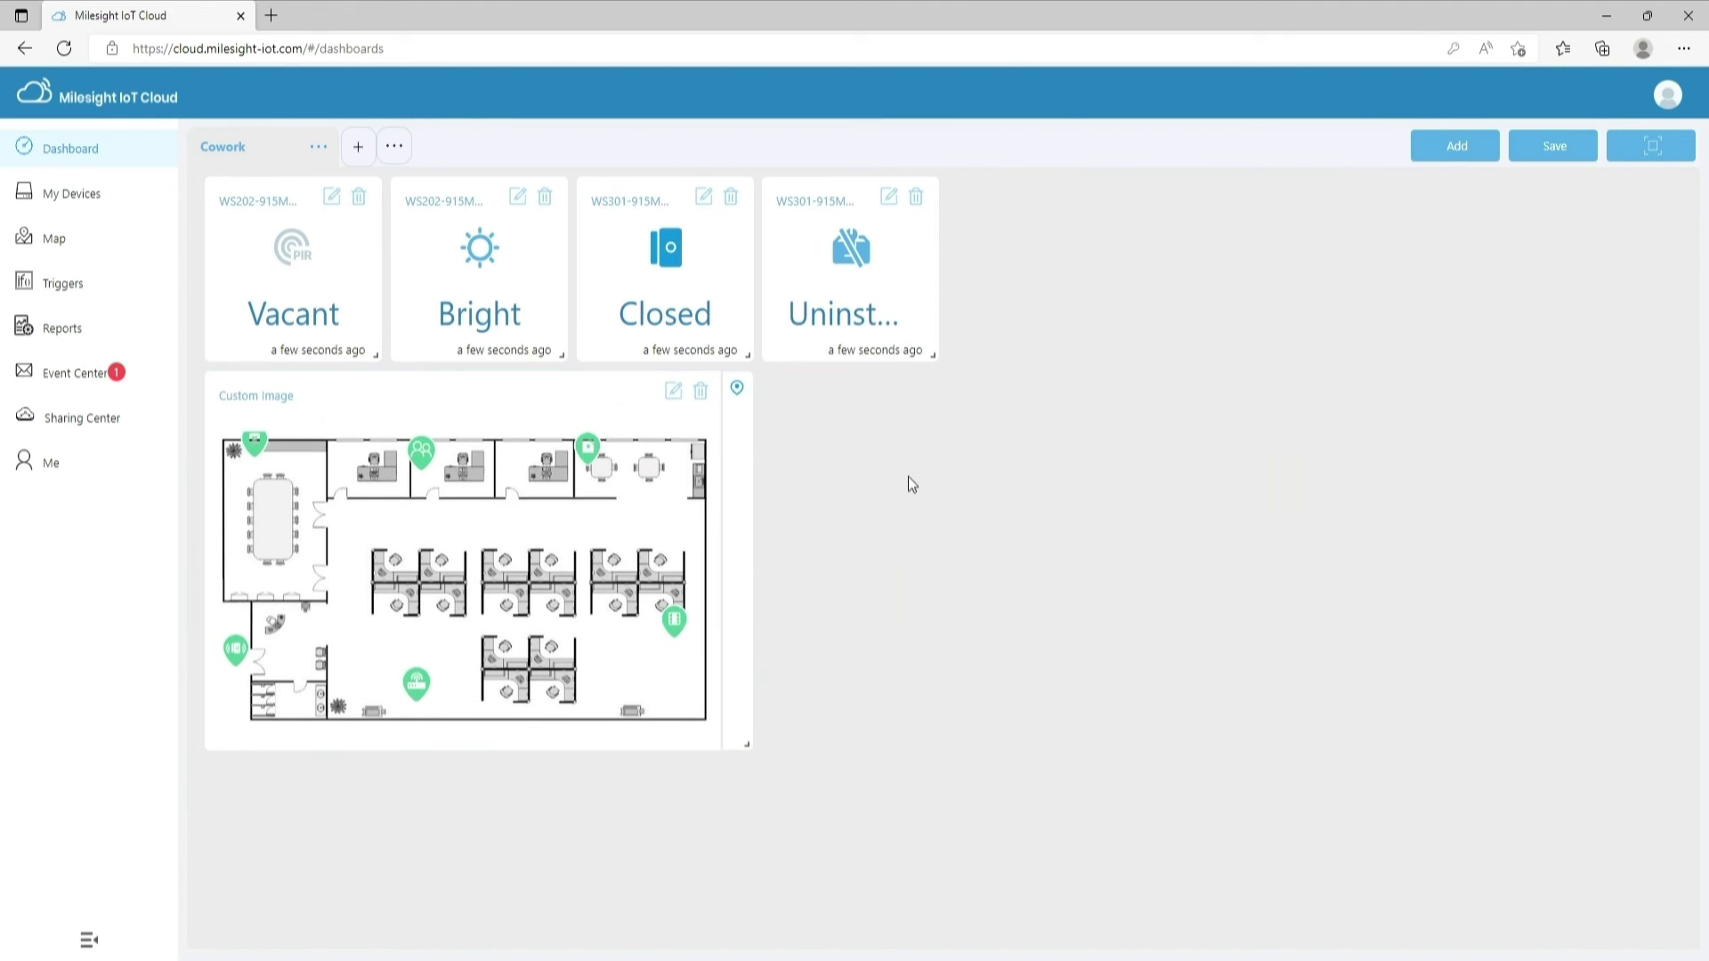
pyautogui.click(1557, 146)
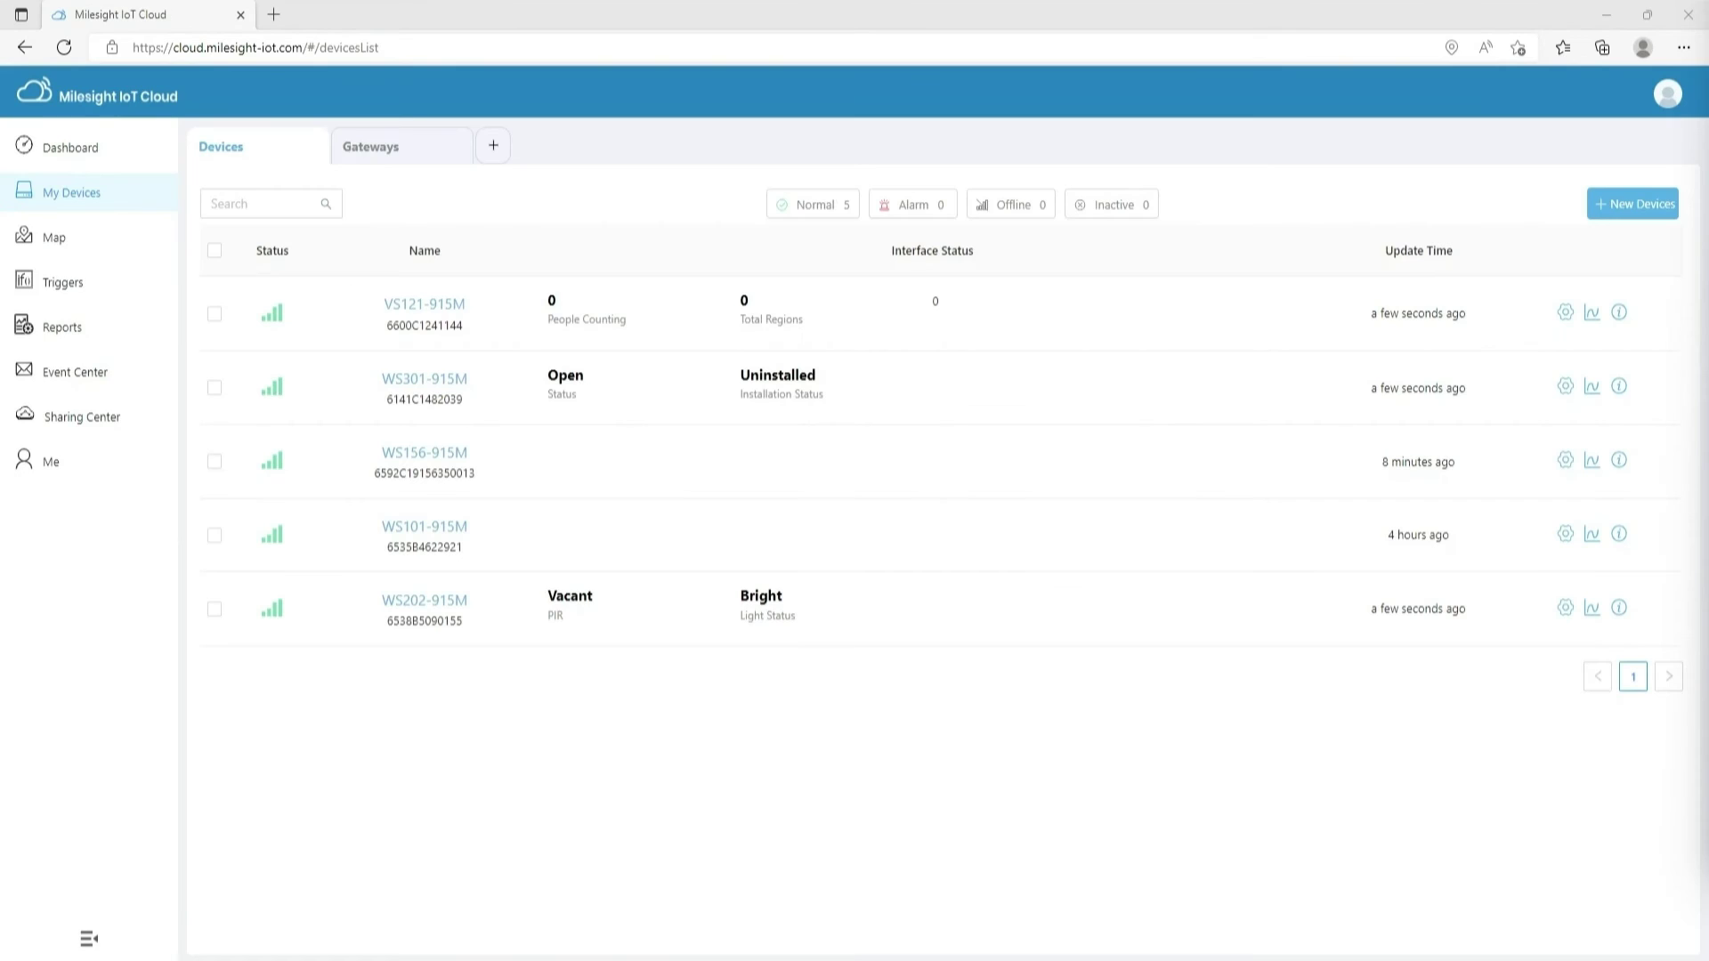
# Find VS121-915M on the device map, view its status and location details, then open Triggers
pyautogui.click(98, 248)
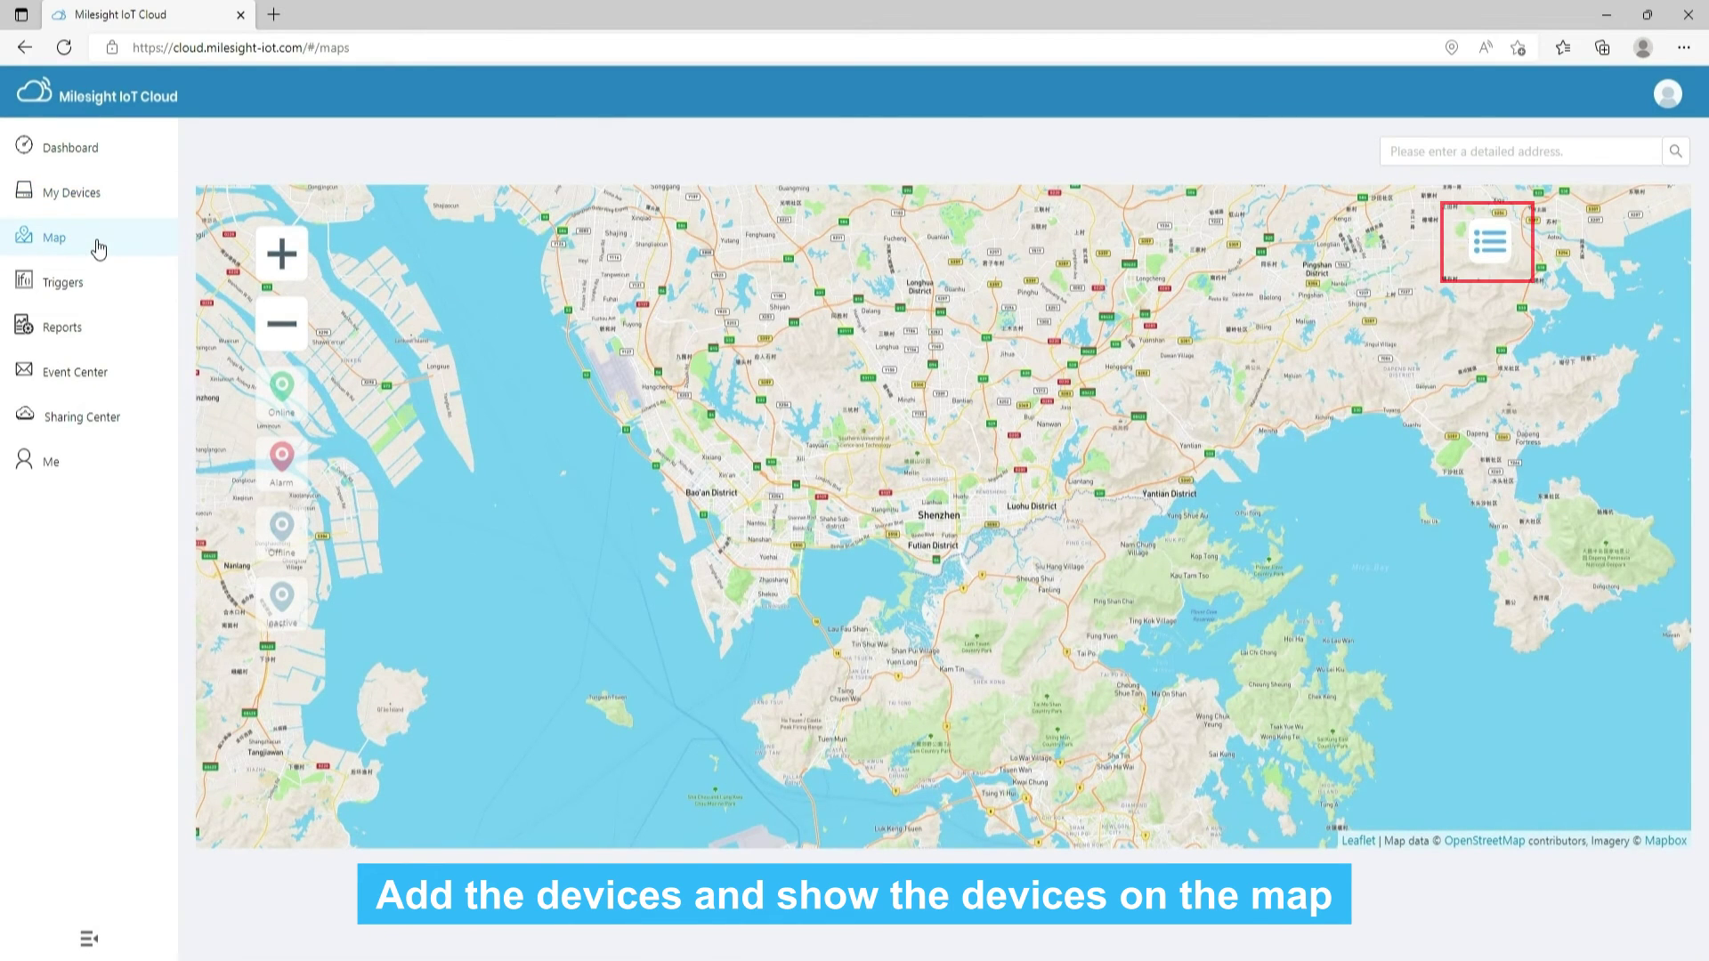
pyautogui.click(1495, 263)
pyautogui.click(1253, 350)
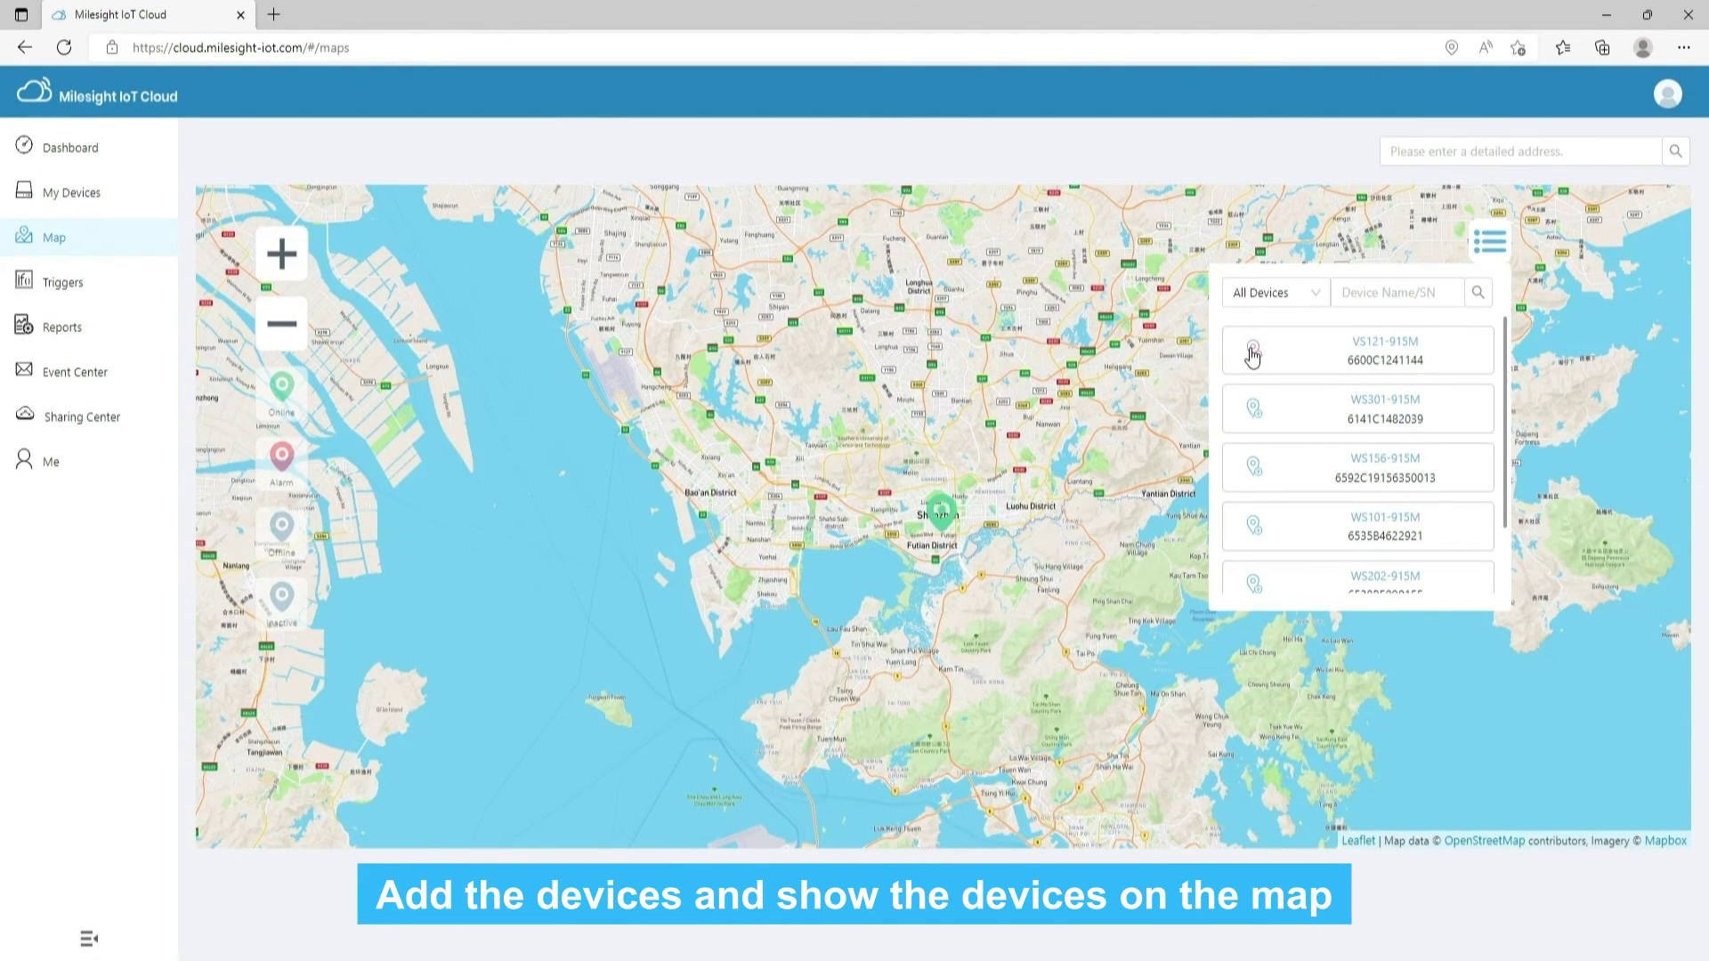
pyautogui.click(944, 517)
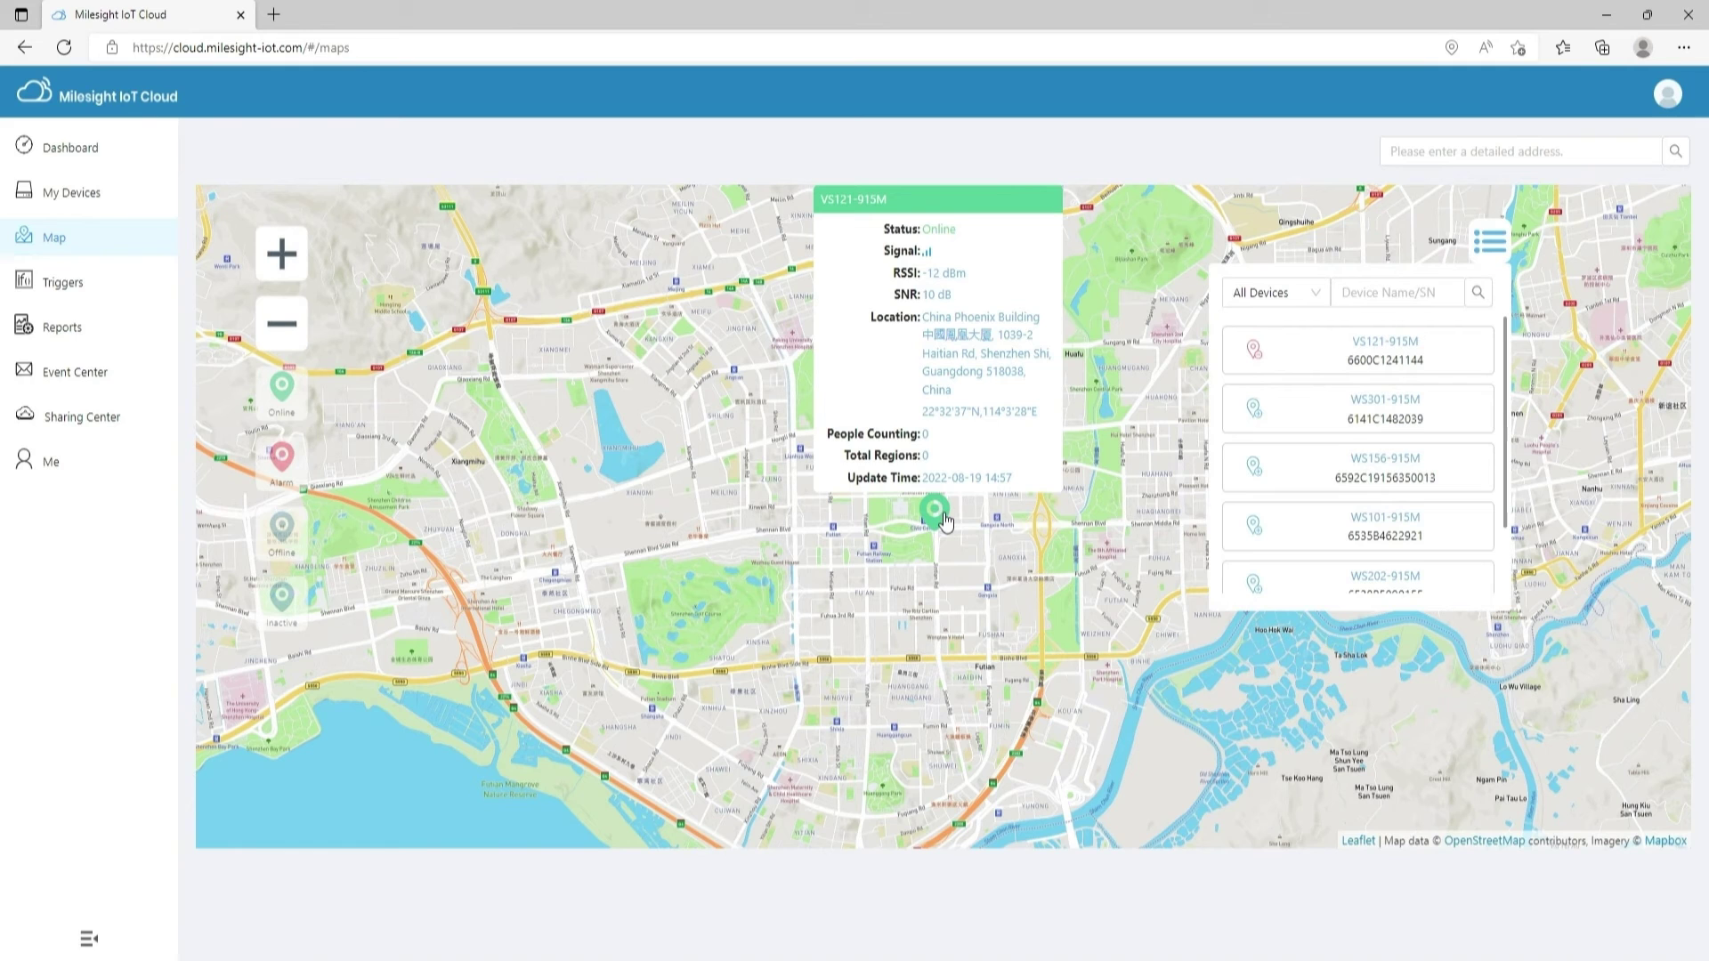
pyautogui.click(119, 290)
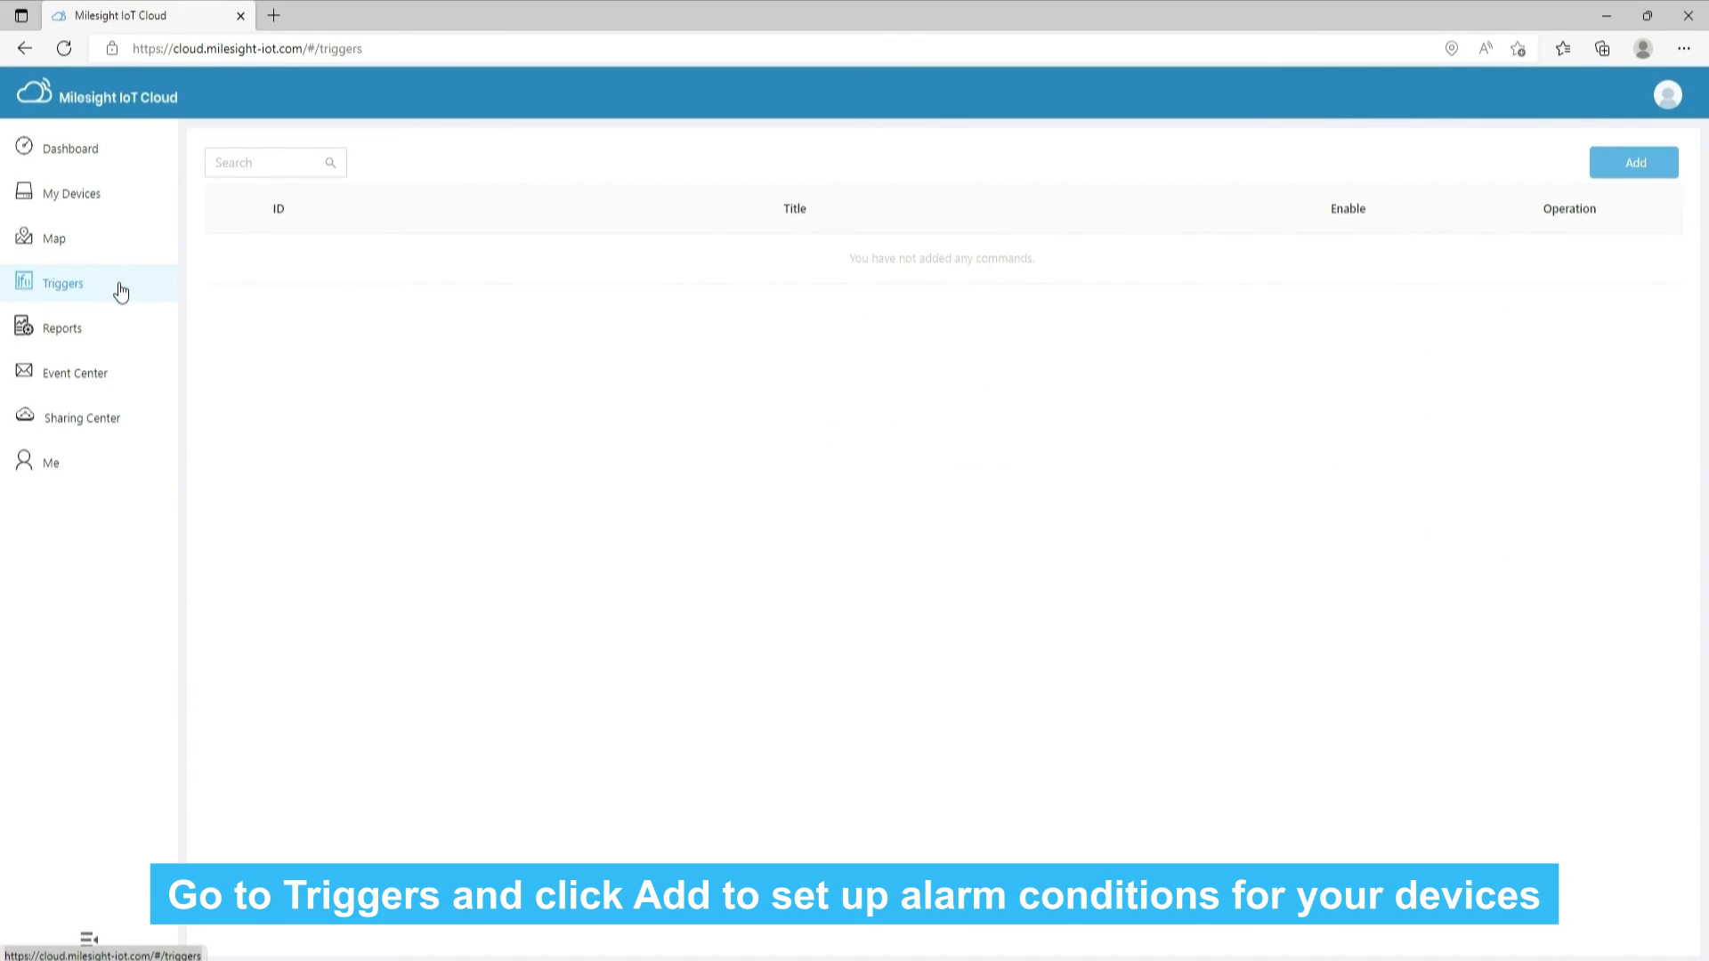
# Start a new trigger with three conditions, B joined by OR and C by AND, within a time period
pyautogui.click(1640, 163)
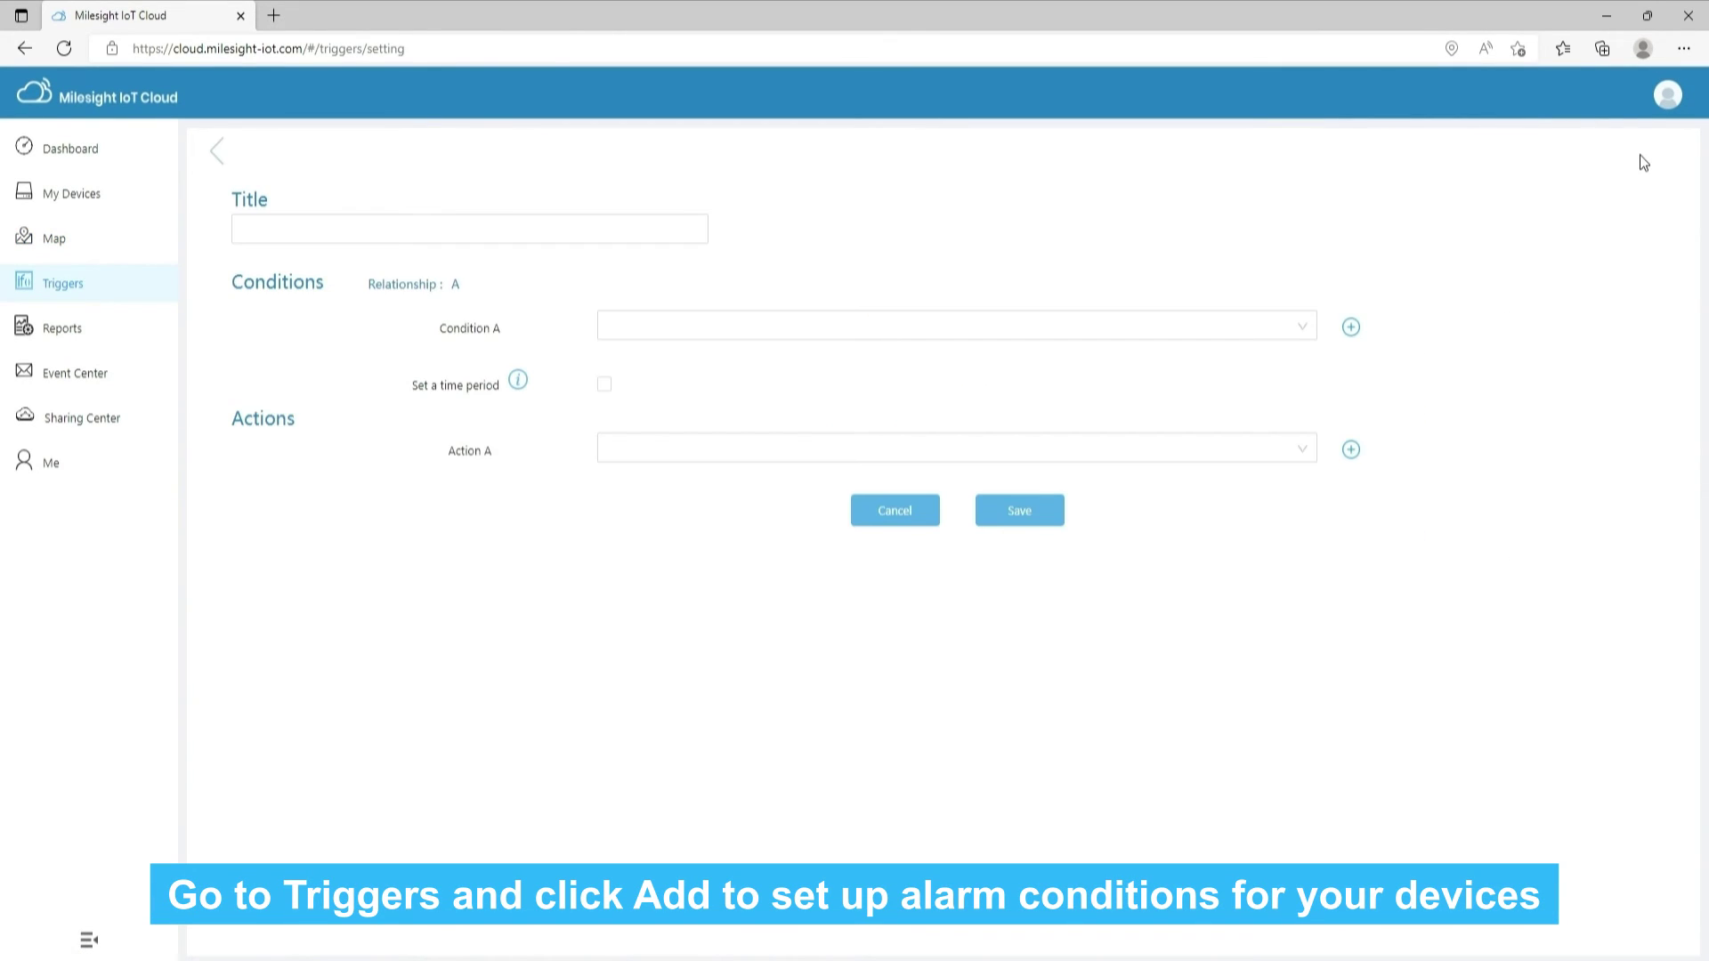
pyautogui.click(649, 225)
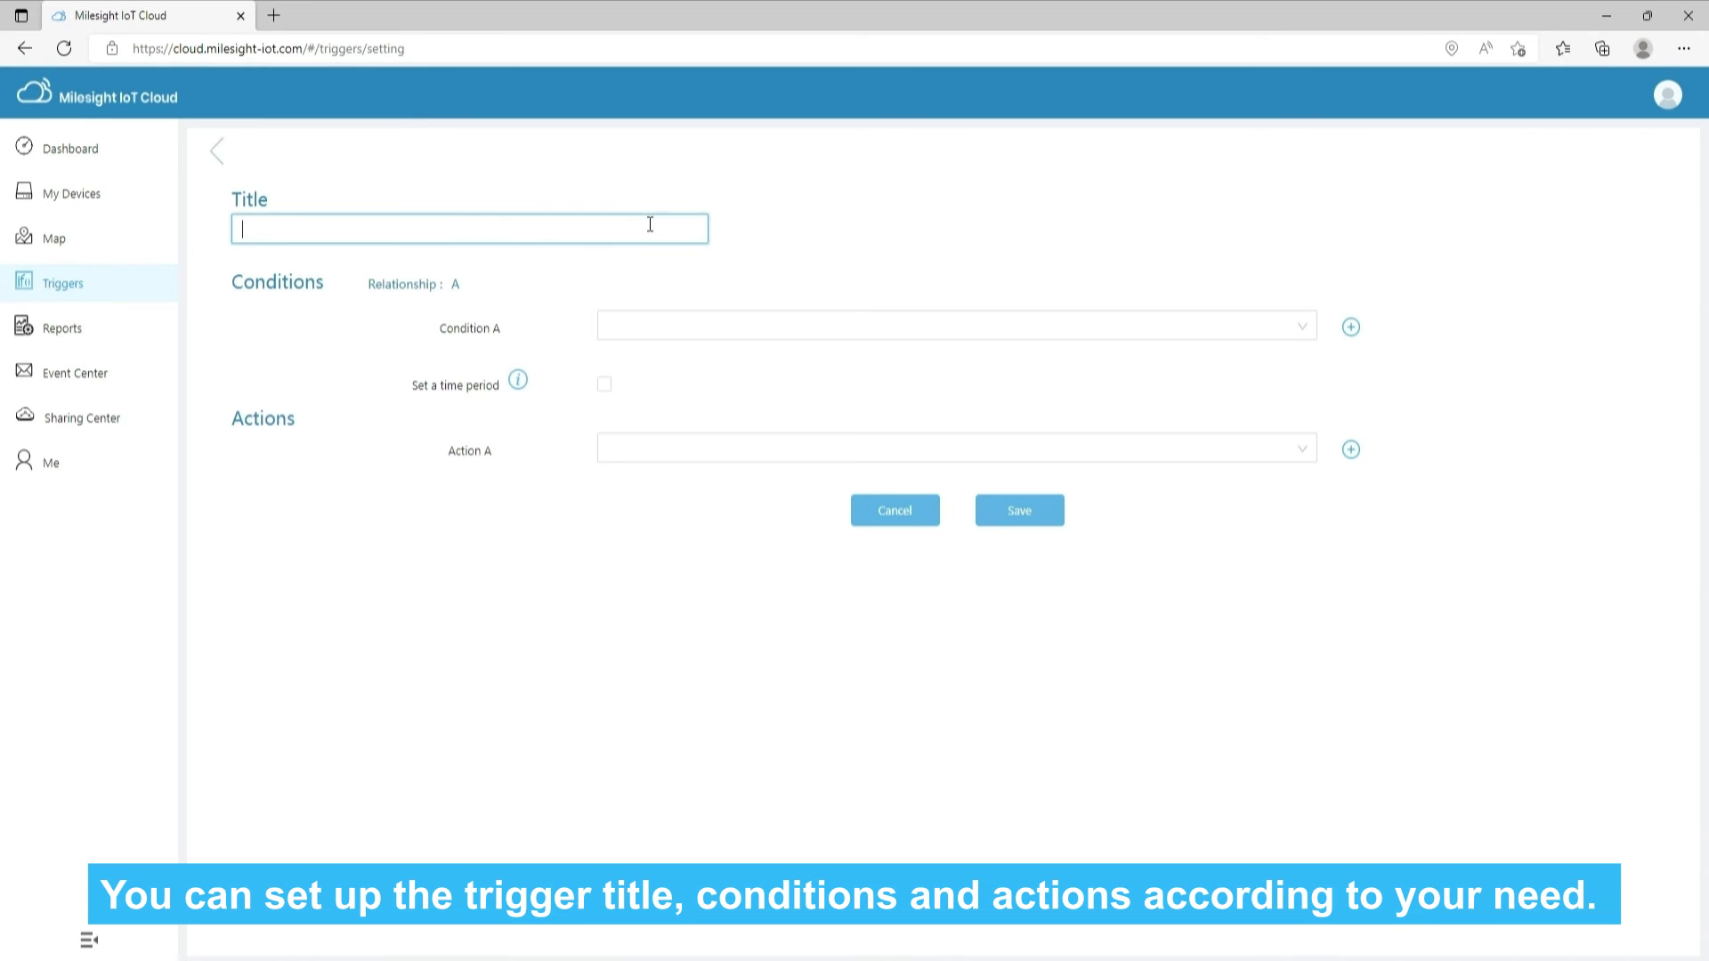
pyautogui.click(766, 325)
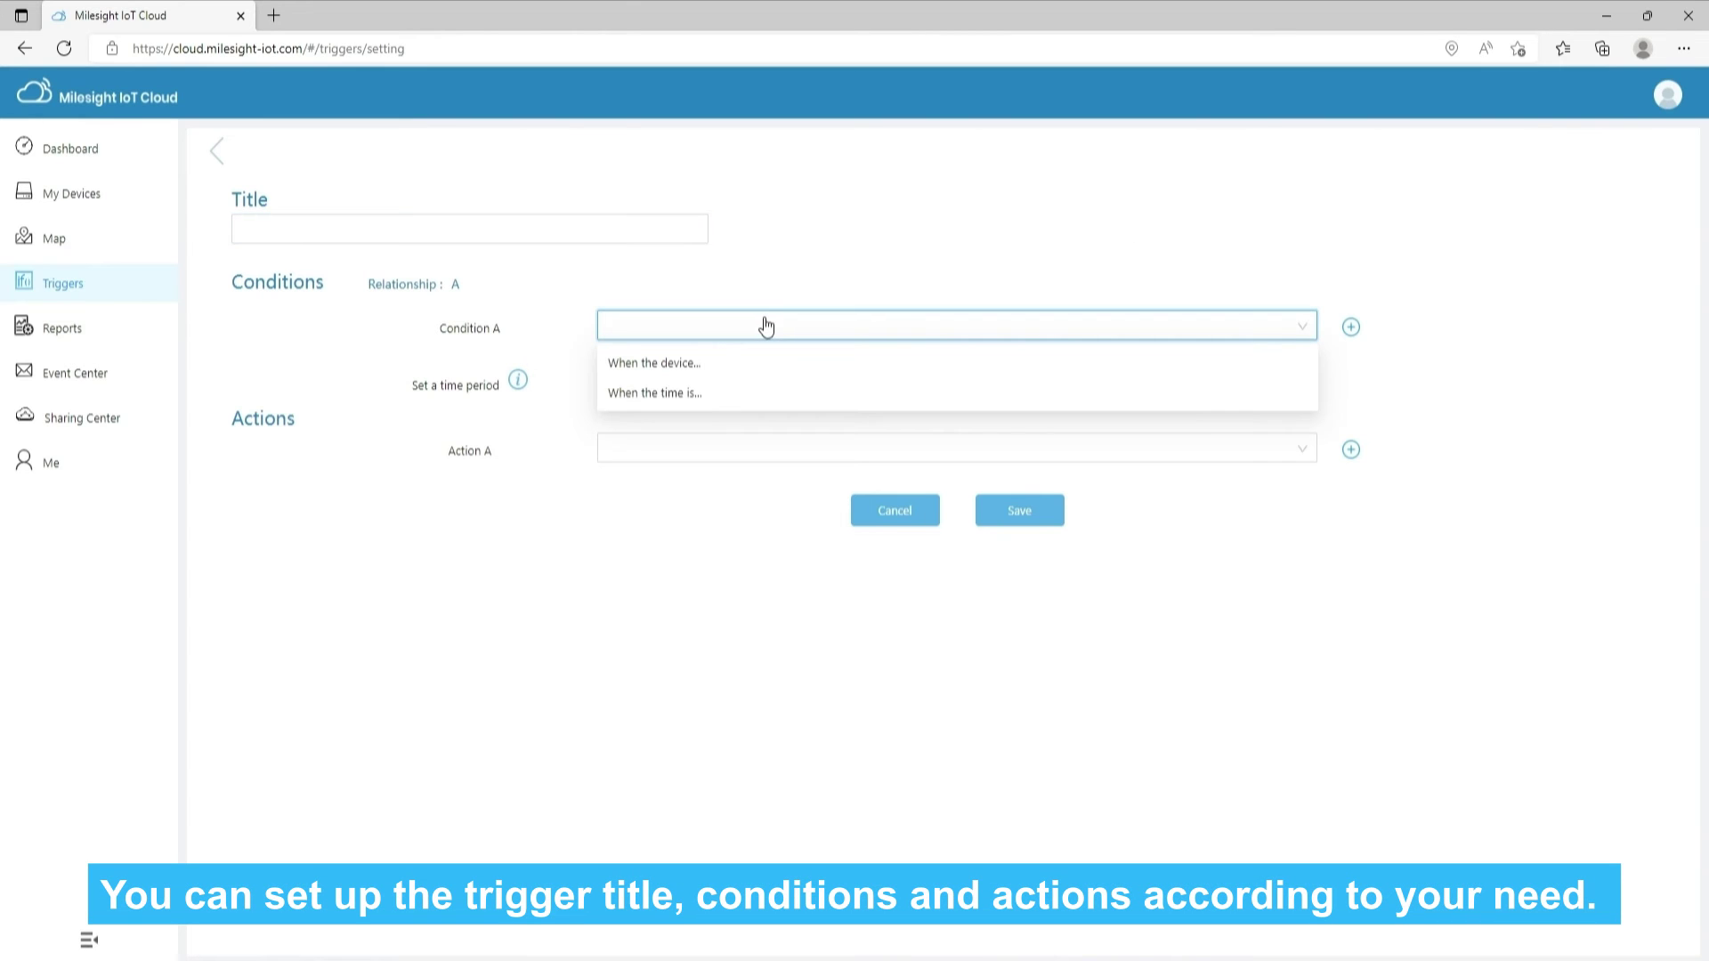
pyautogui.click(1351, 326)
pyautogui.click(286, 384)
pyautogui.click(281, 450)
pyautogui.click(1387, 383)
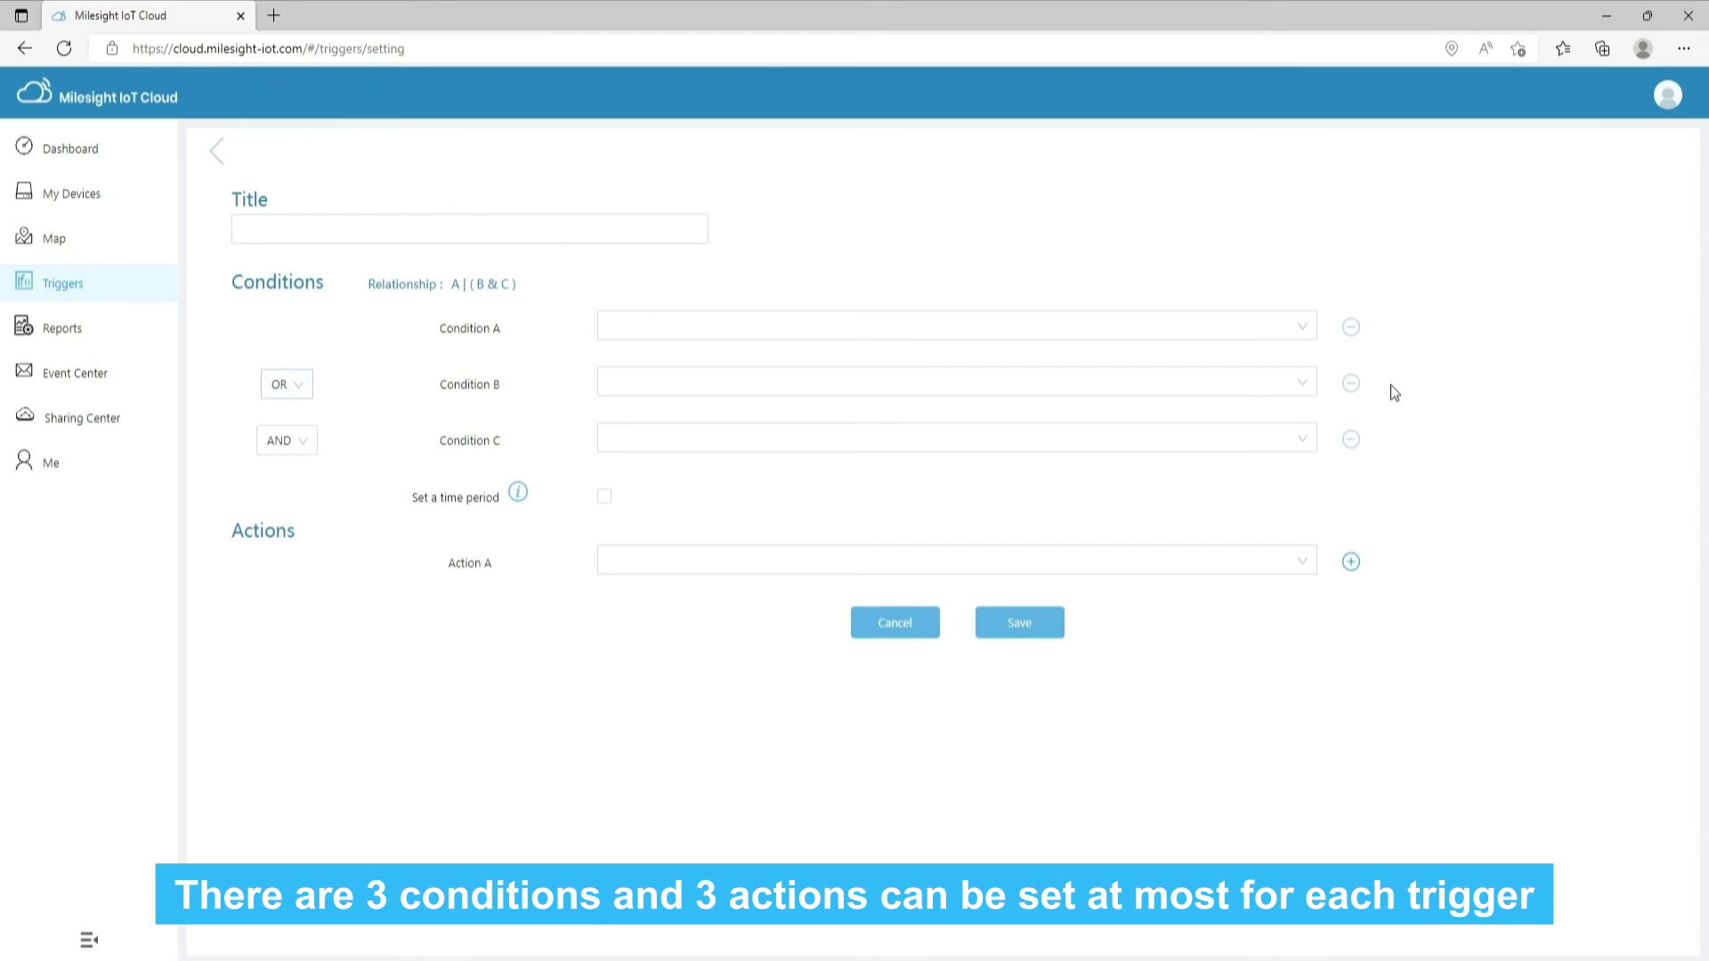
pyautogui.click(294, 442)
pyautogui.click(297, 441)
pyautogui.click(603, 496)
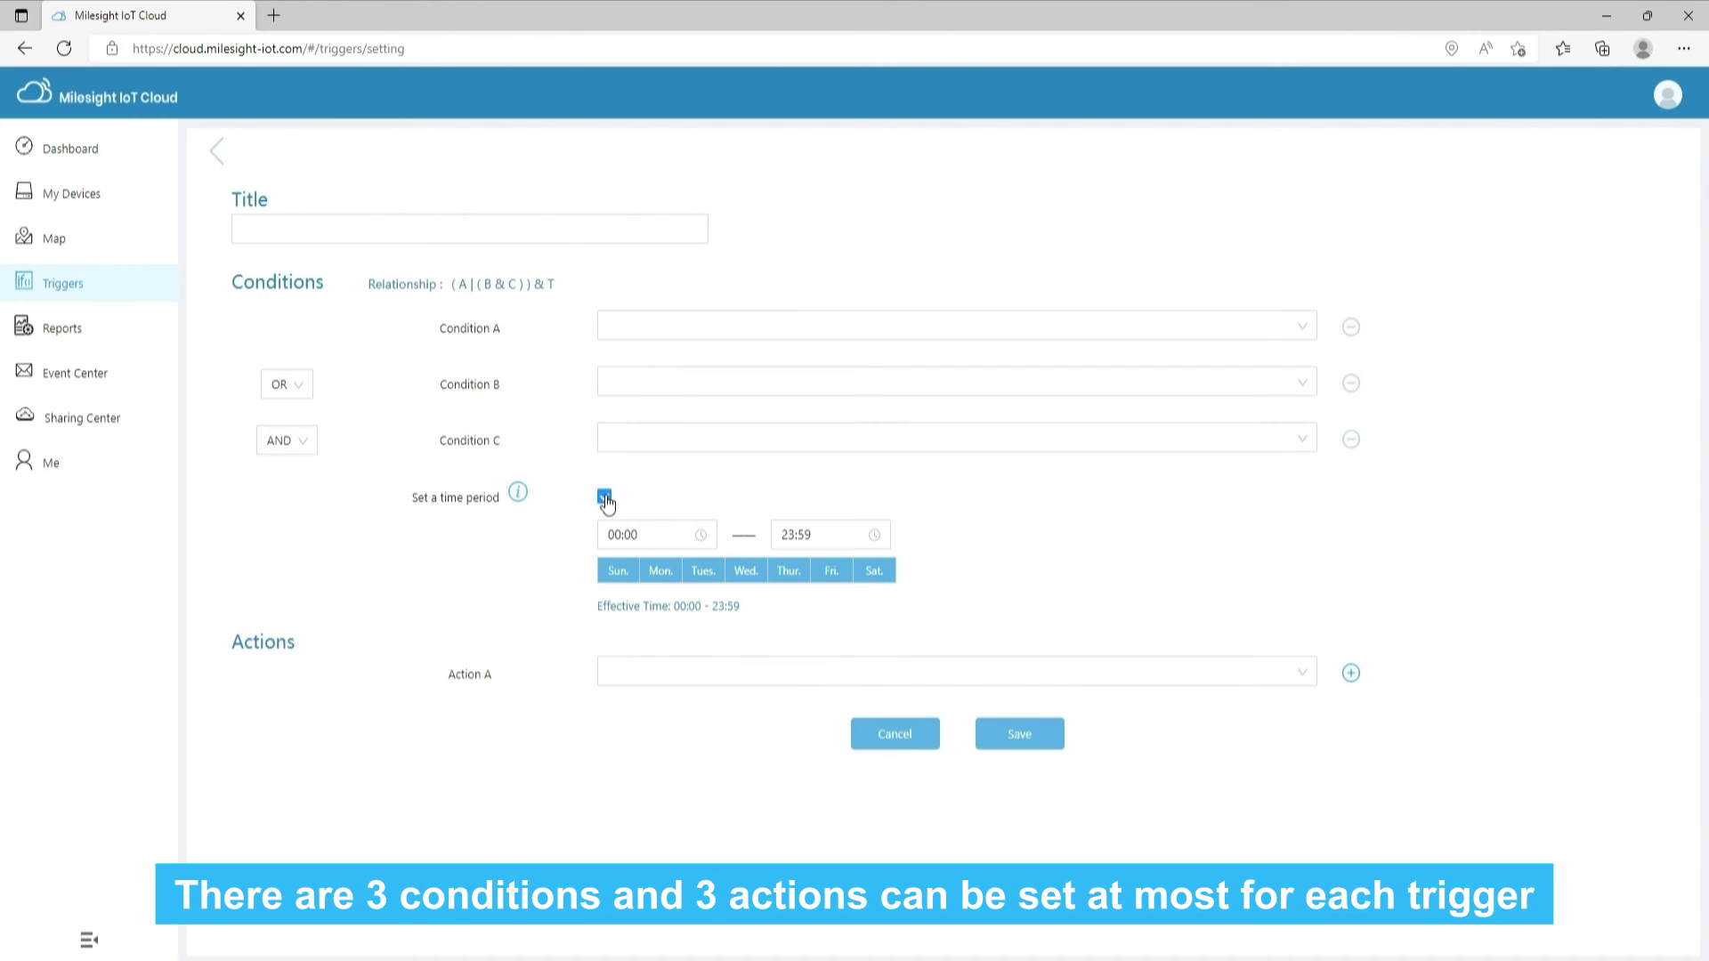
# Add two extra action rows and title the trigger Alarming
pyautogui.click(1308, 674)
pyautogui.click(1308, 674)
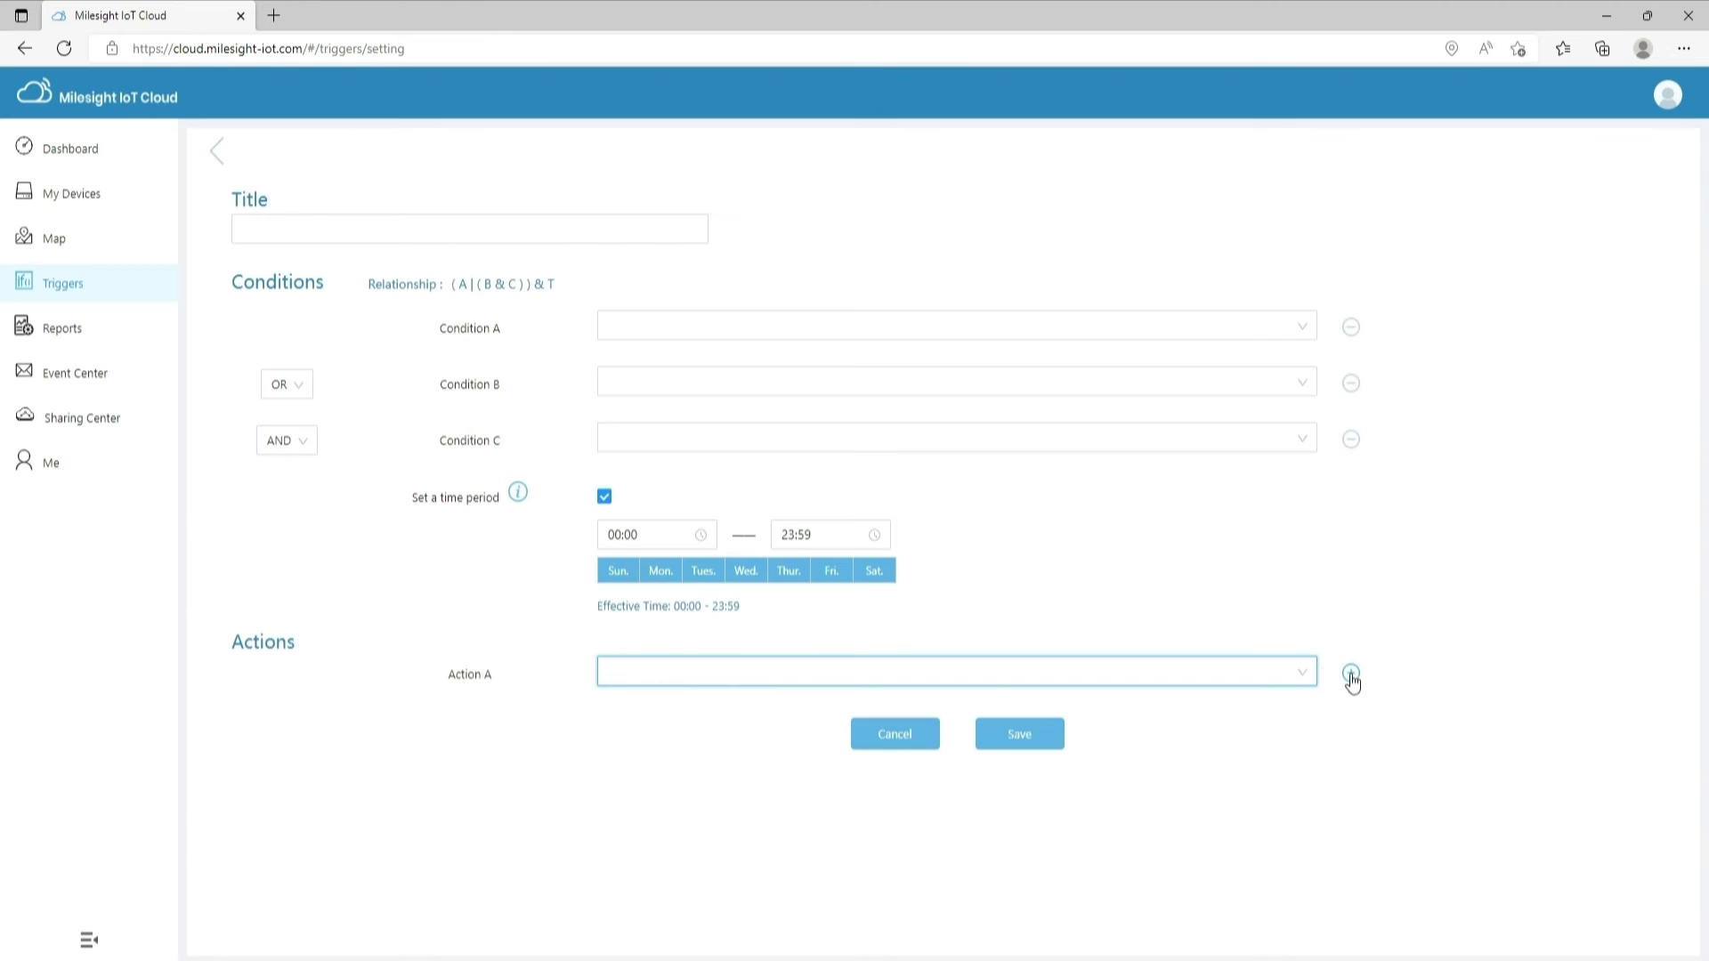
pyautogui.click(1351, 675)
pyautogui.click(1385, 729)
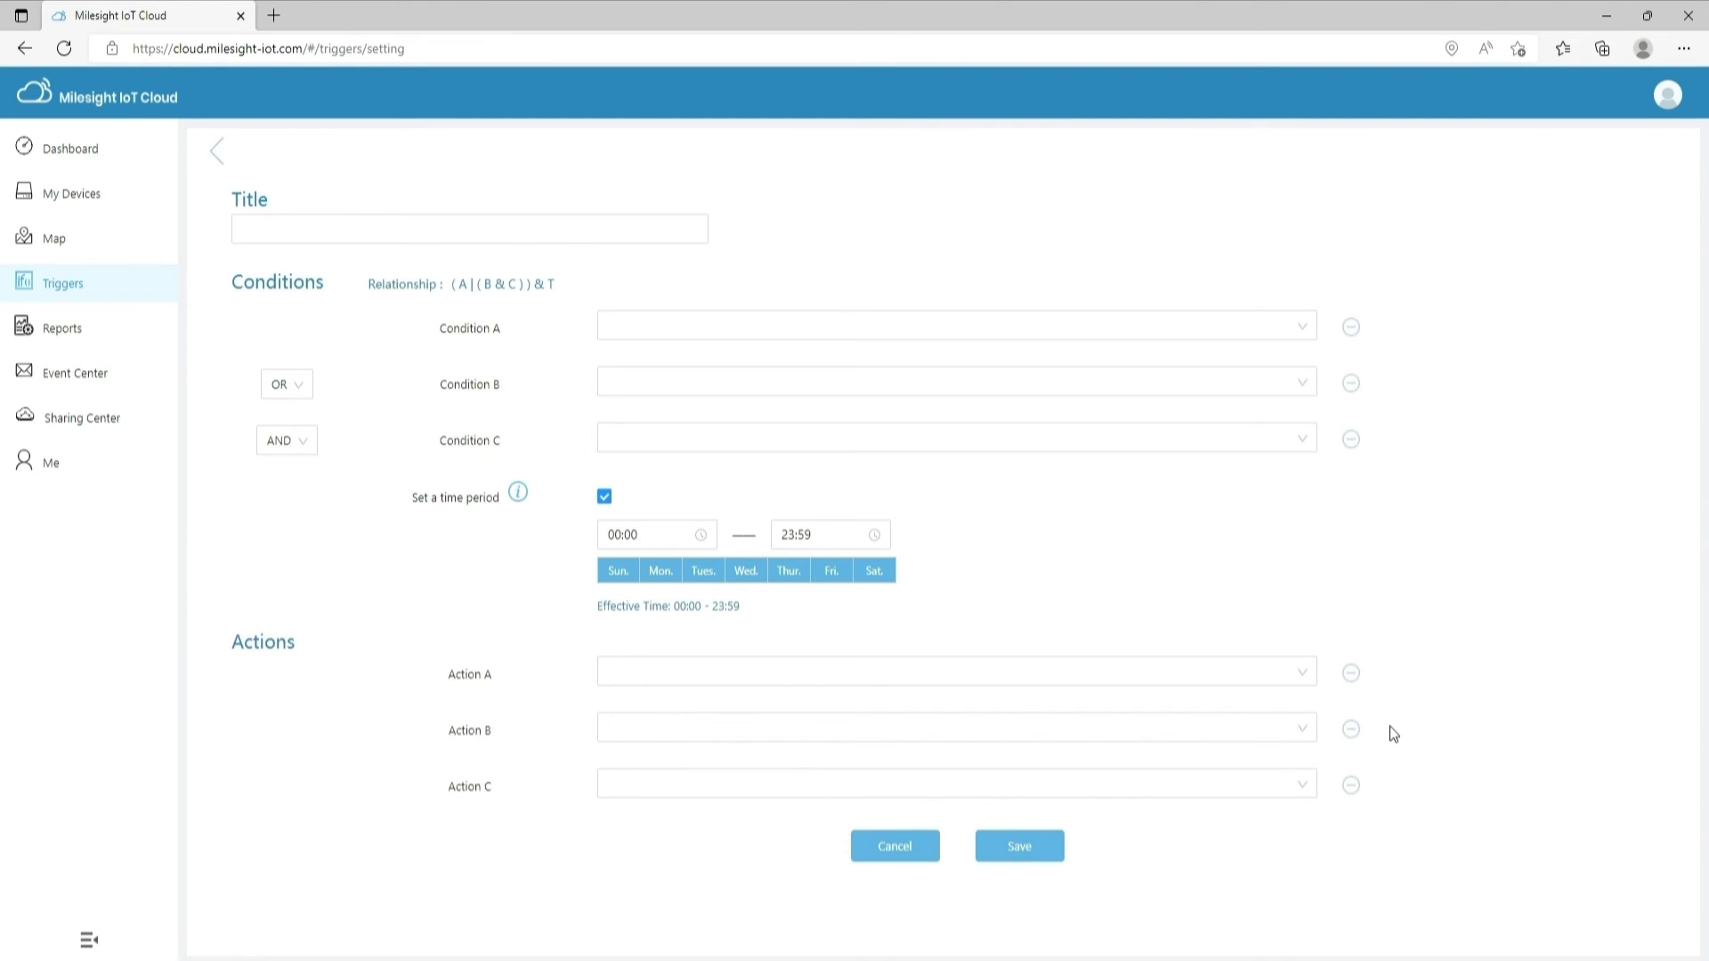
pyautogui.click(277, 233)
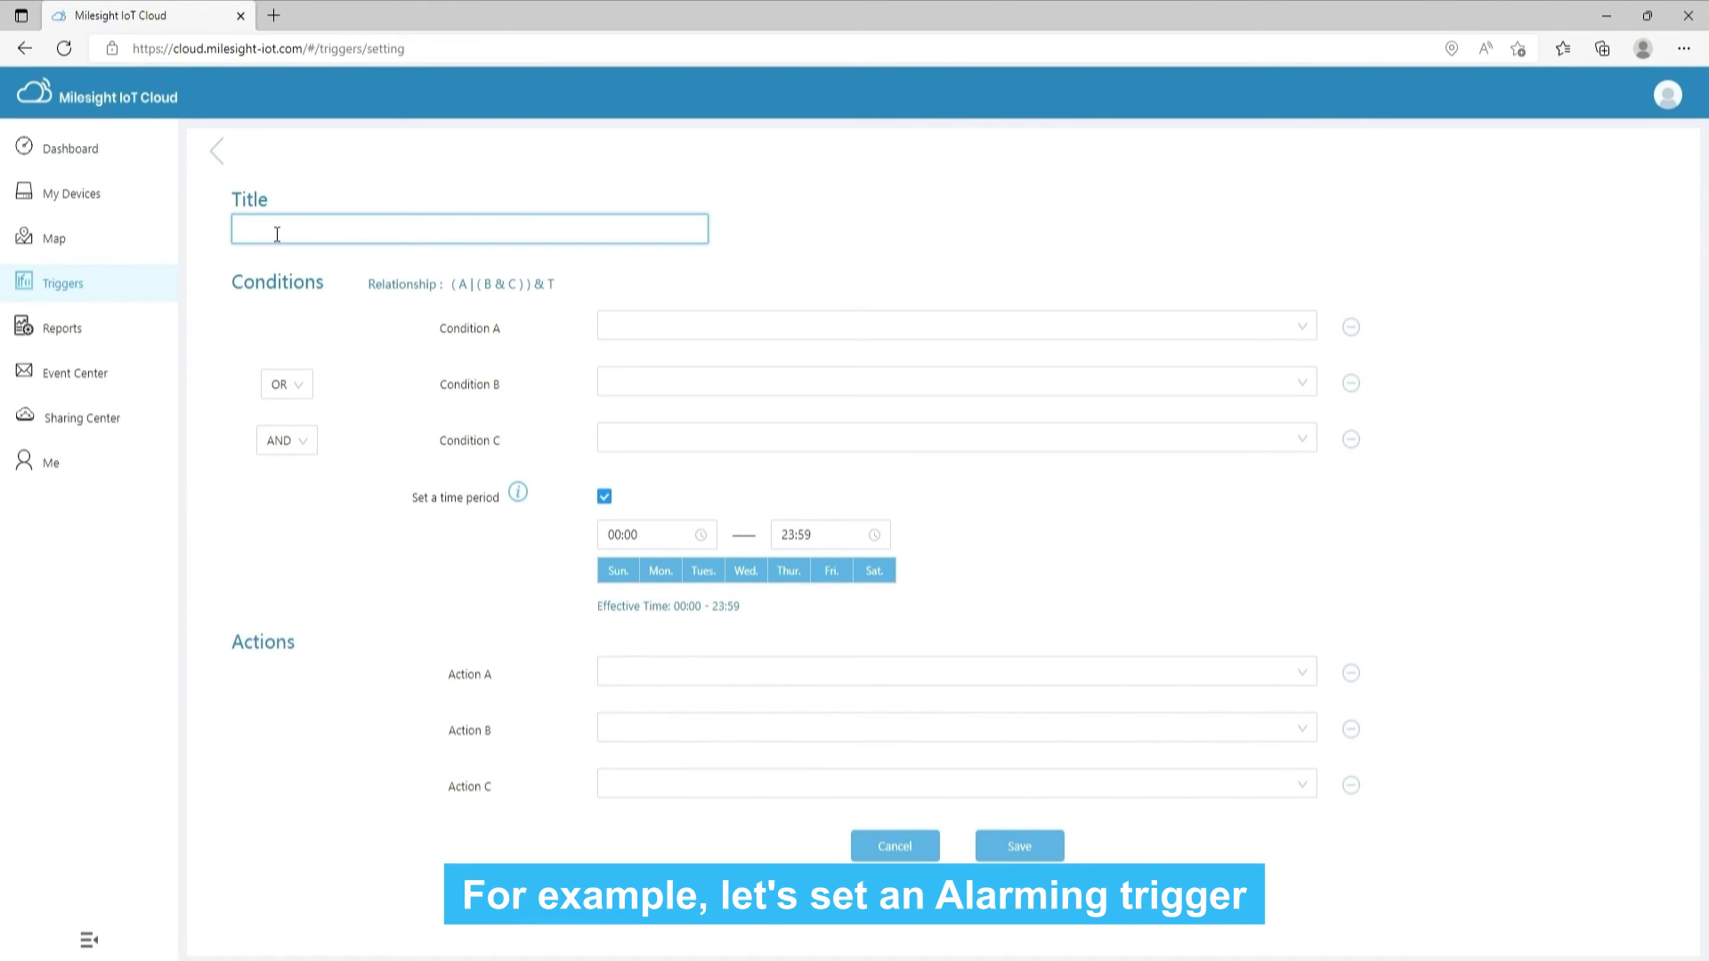
# Set condition A to VS121-915M People Counting greater than or equal to 1
pyautogui.click(717, 328)
pyautogui.click(653, 363)
pyautogui.click(659, 397)
pyautogui.click(634, 426)
pyautogui.click(628, 472)
pyautogui.write('1')
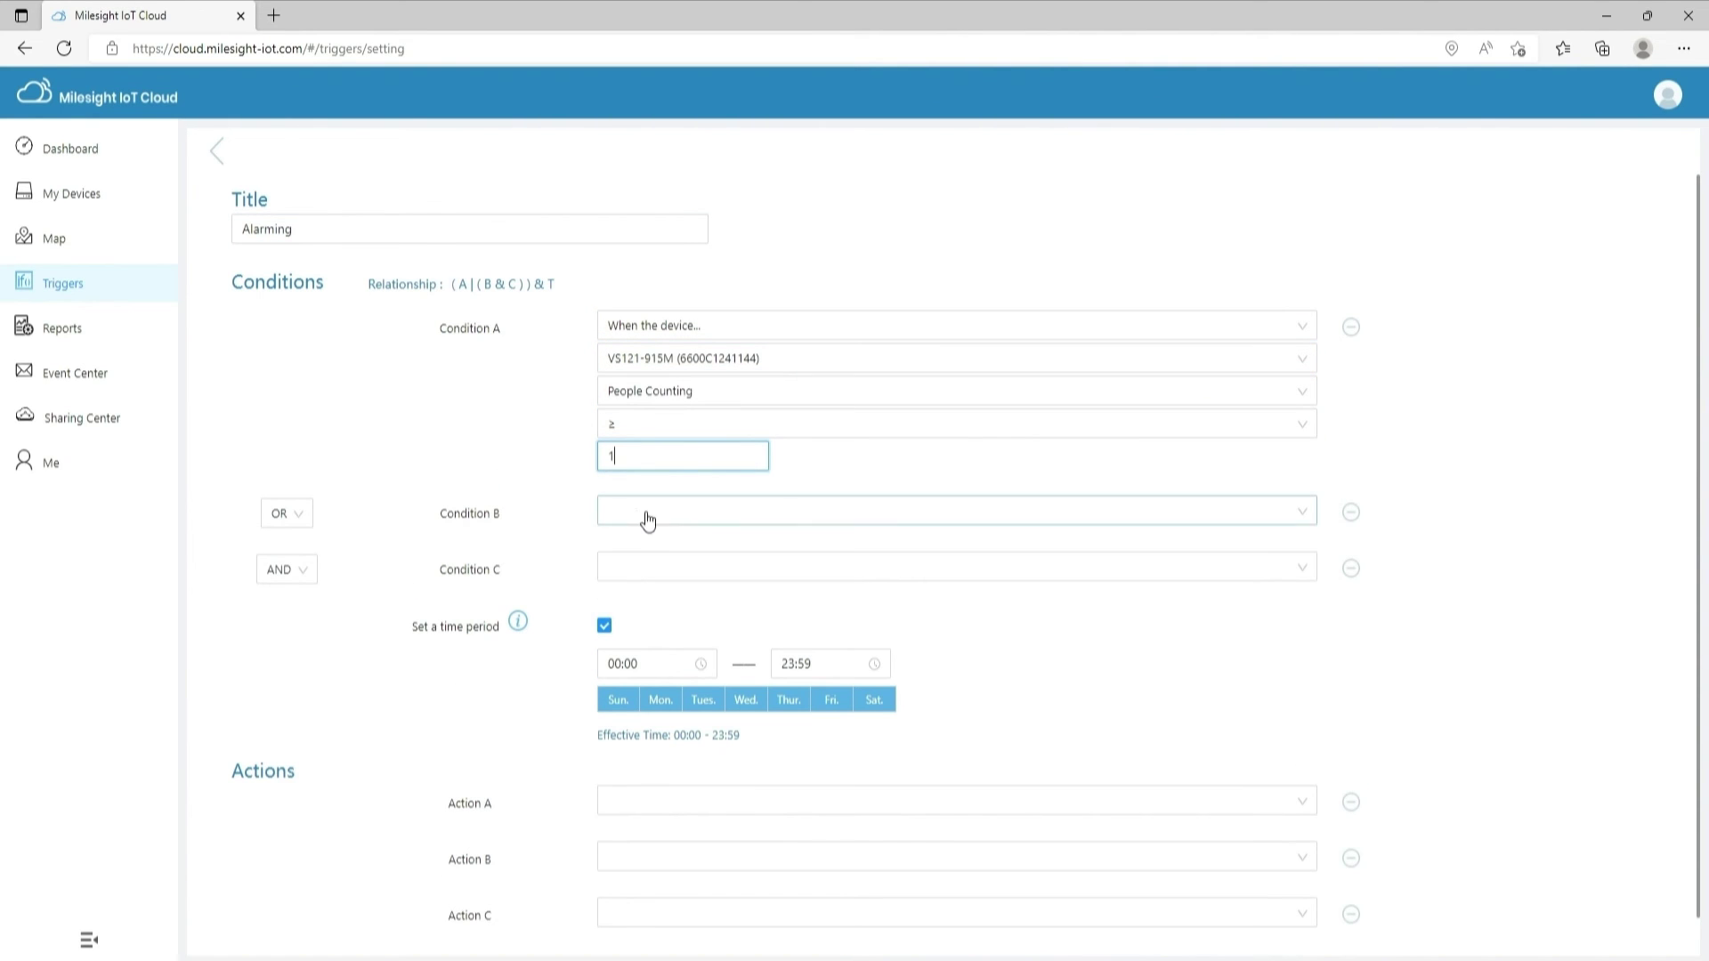
# Set condition B to WS301-915M Status is Open
pyautogui.click(641, 514)
pyautogui.click(659, 545)
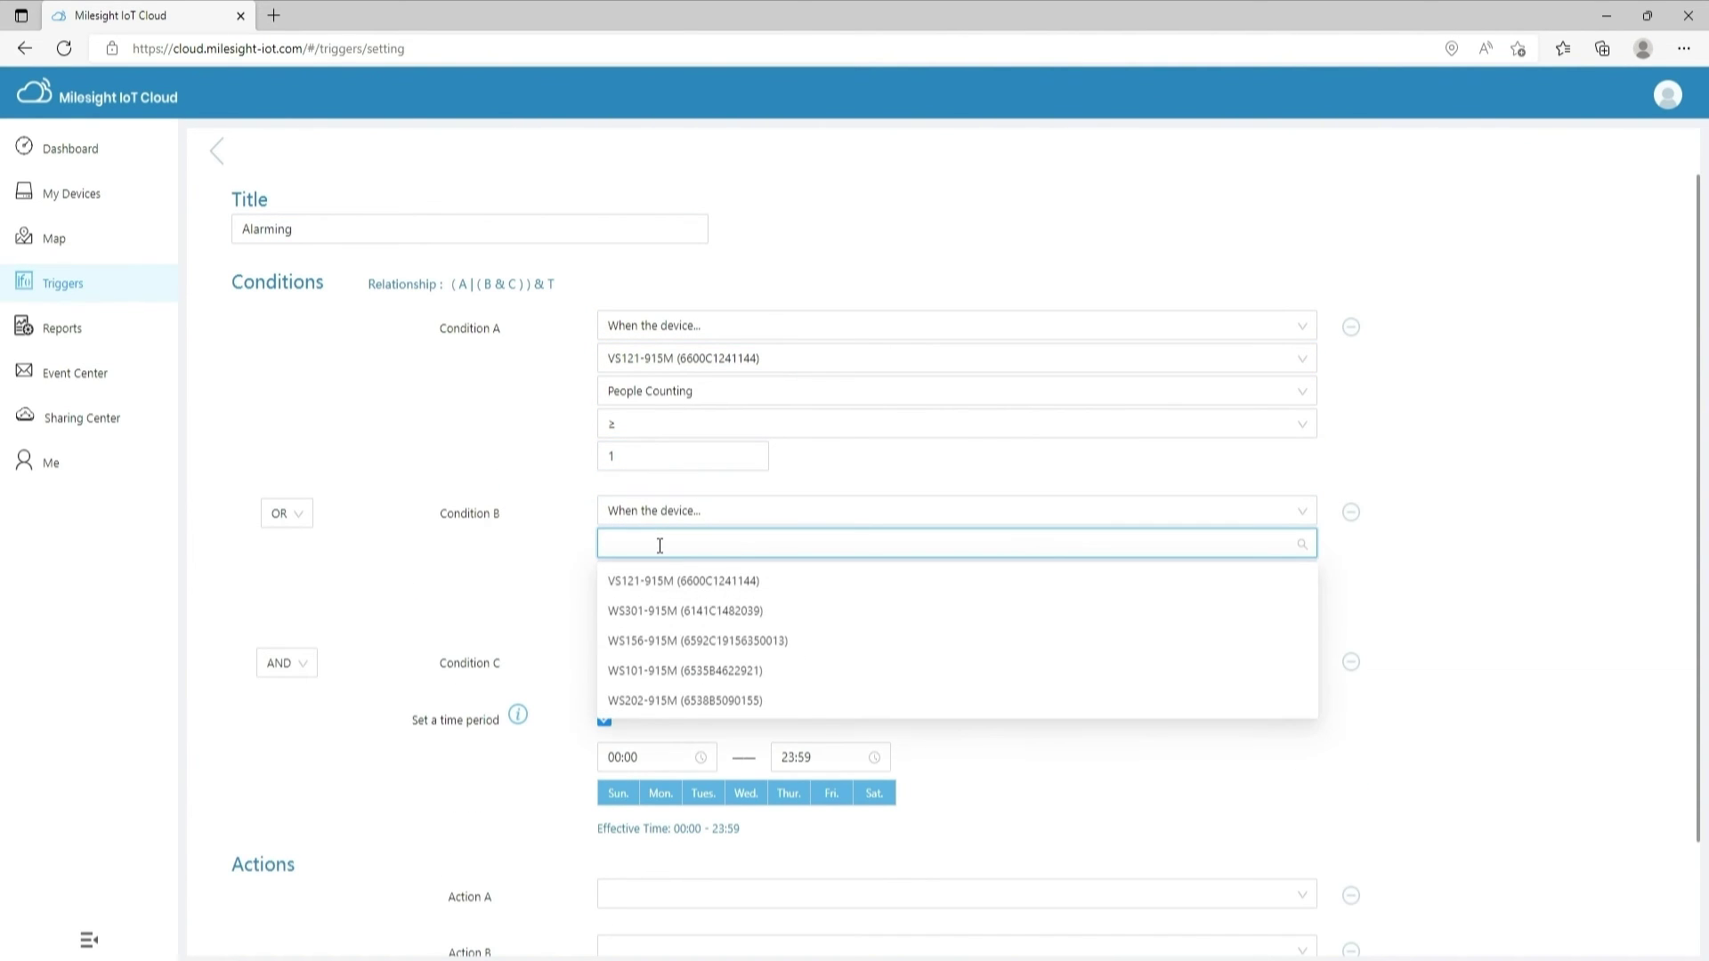
pyautogui.click(649, 610)
pyautogui.click(636, 618)
pyautogui.click(633, 610)
pyautogui.click(633, 678)
pyautogui.scroll(-1, 658, 628)
# Set condition C to WS202-915M PIR is Occupied
pyautogui.click(647, 558)
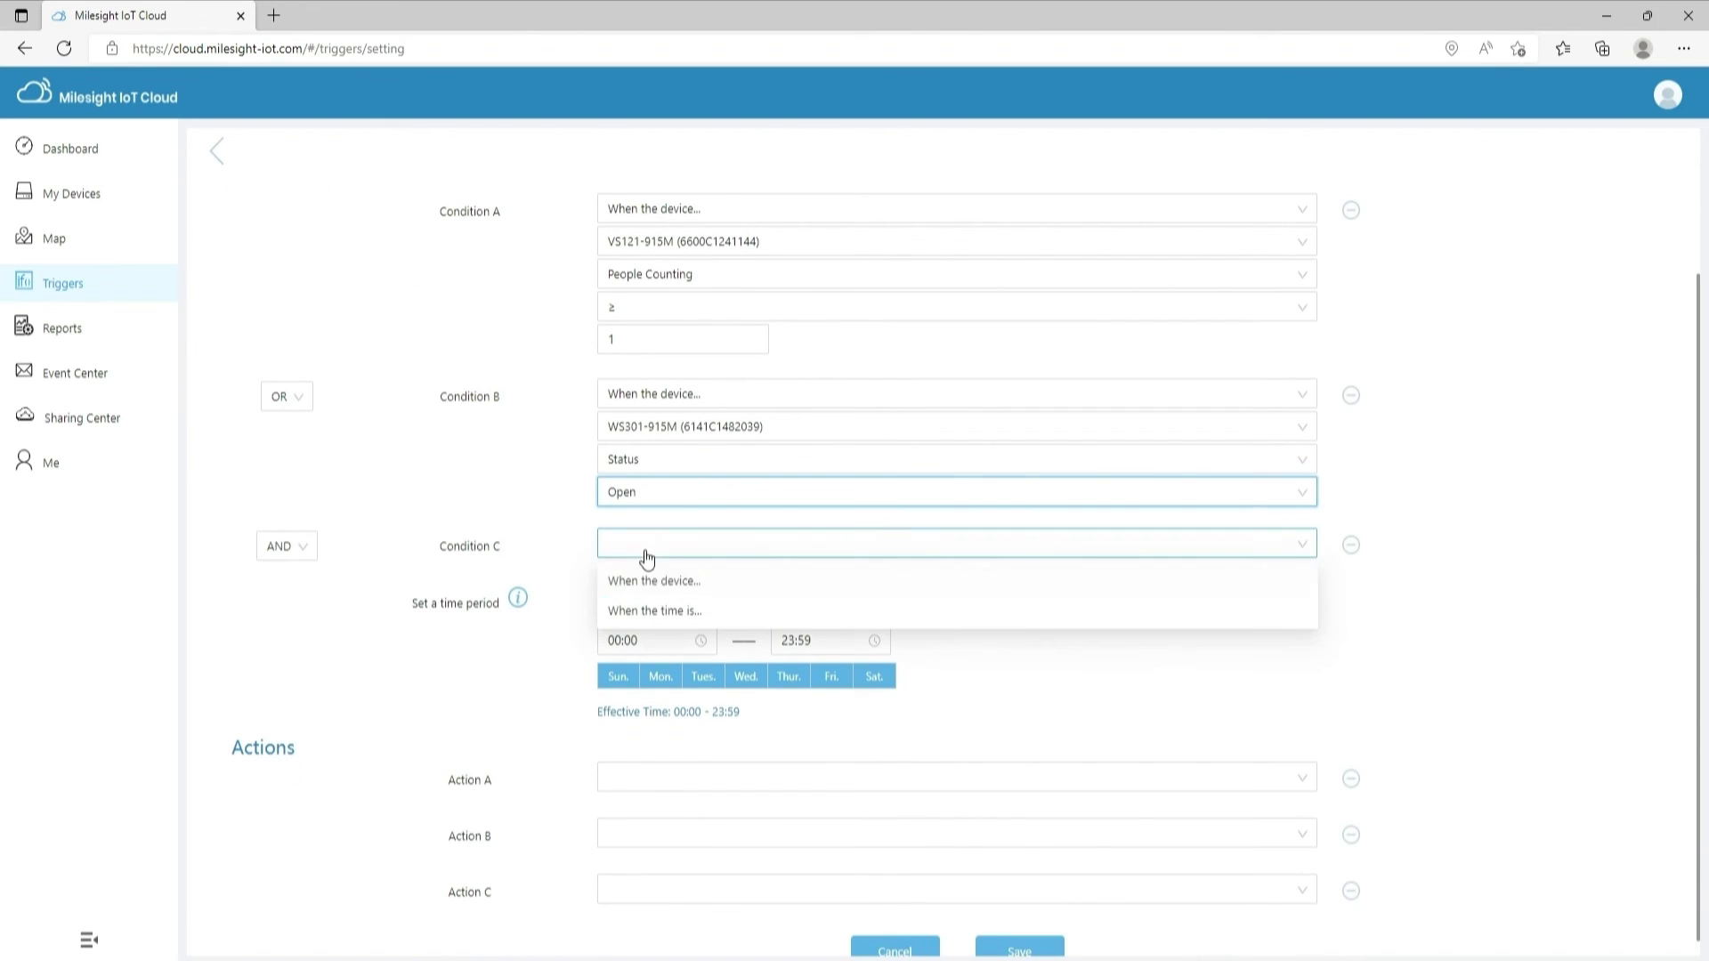
pyautogui.click(655, 581)
pyautogui.click(649, 576)
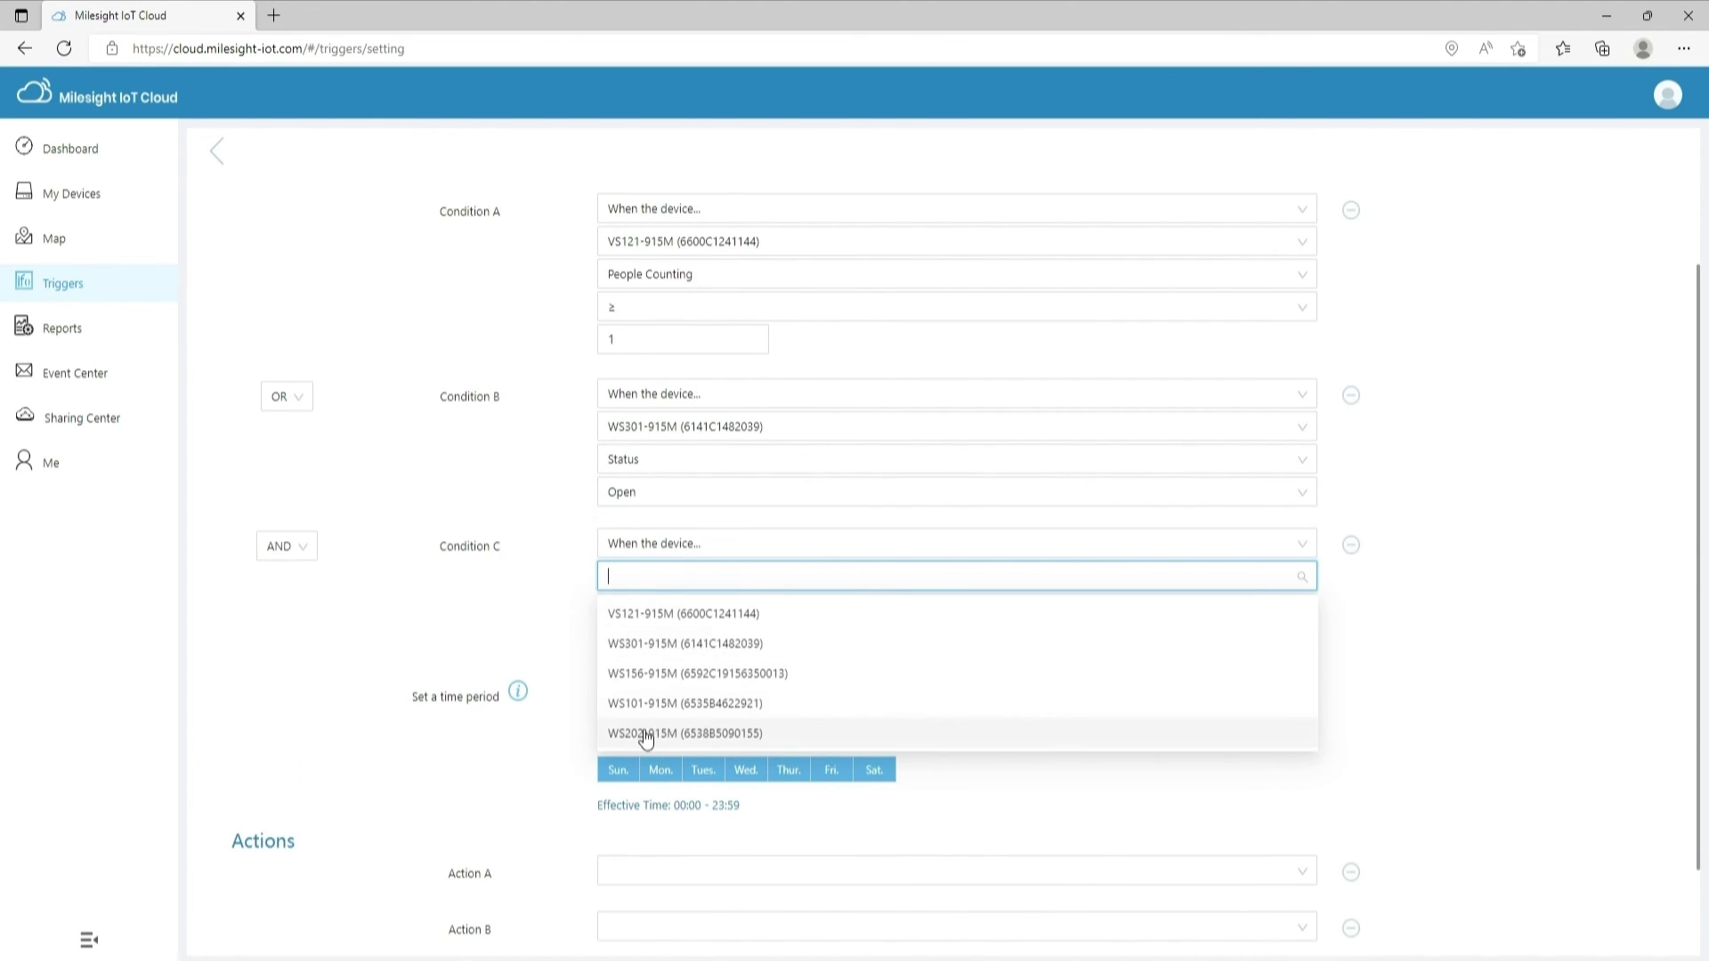
pyautogui.click(646, 738)
pyautogui.click(637, 642)
pyautogui.click(639, 656)
pyautogui.click(629, 709)
pyautogui.scroll(-1, 676, 647)
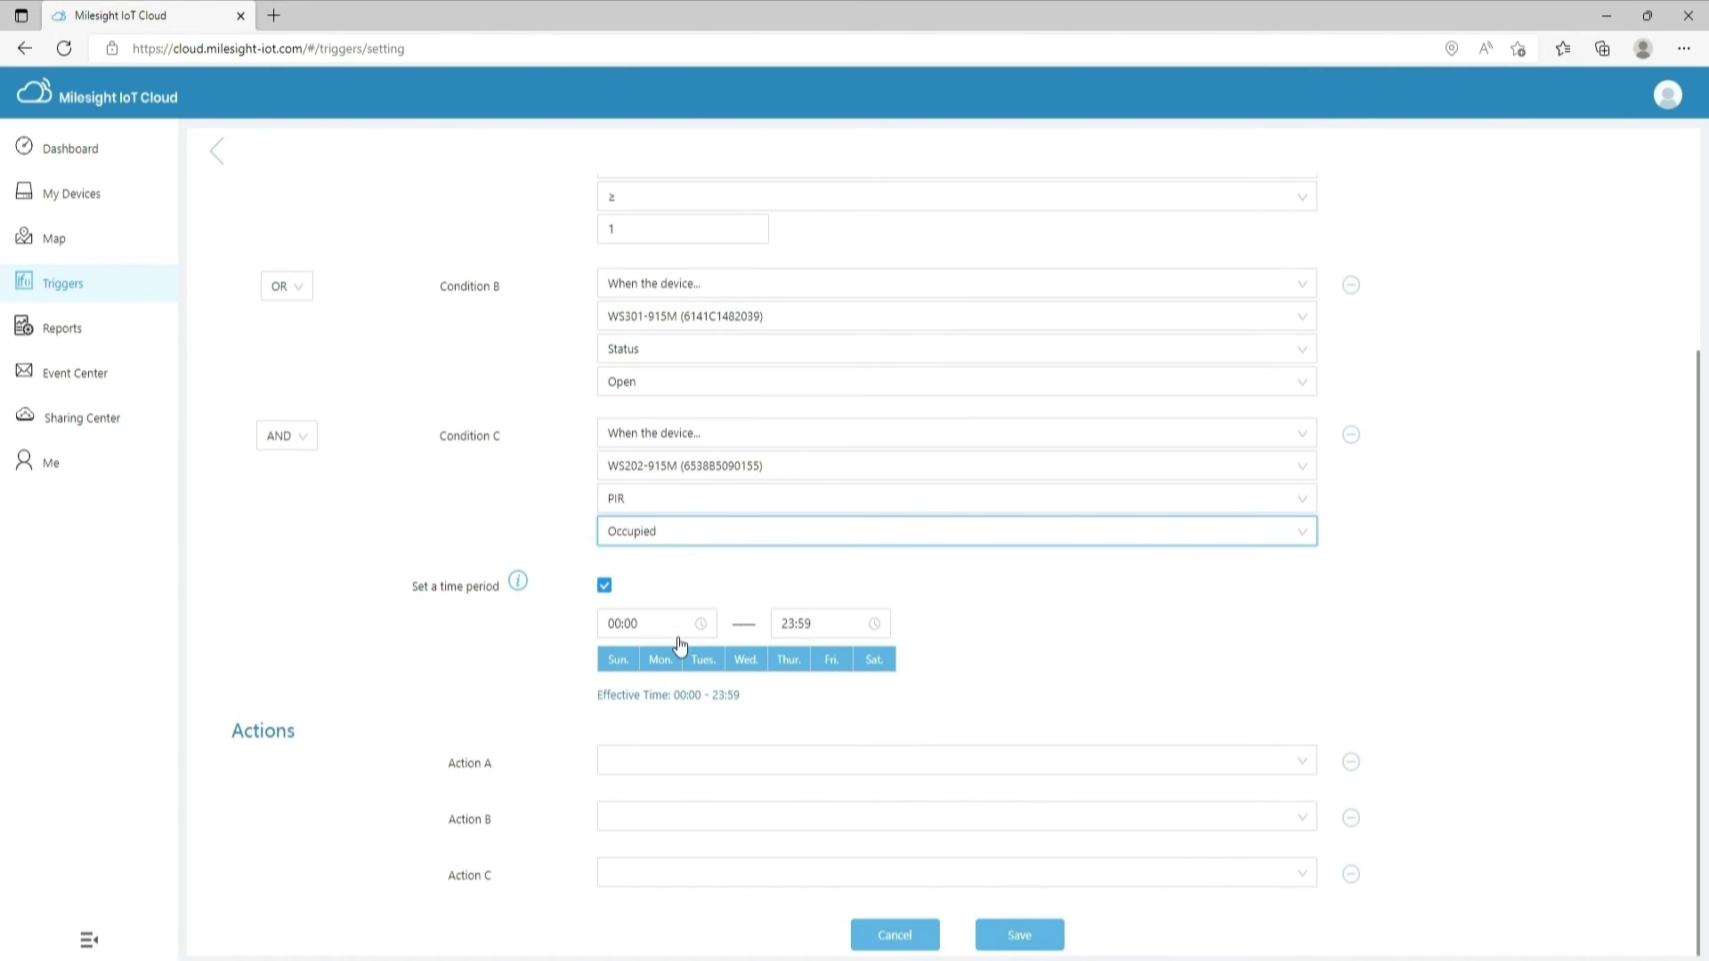
# Set action A to send an alarm notification, remove the unused action rows, and save the trigger
pyautogui.click(632, 758)
pyautogui.click(666, 824)
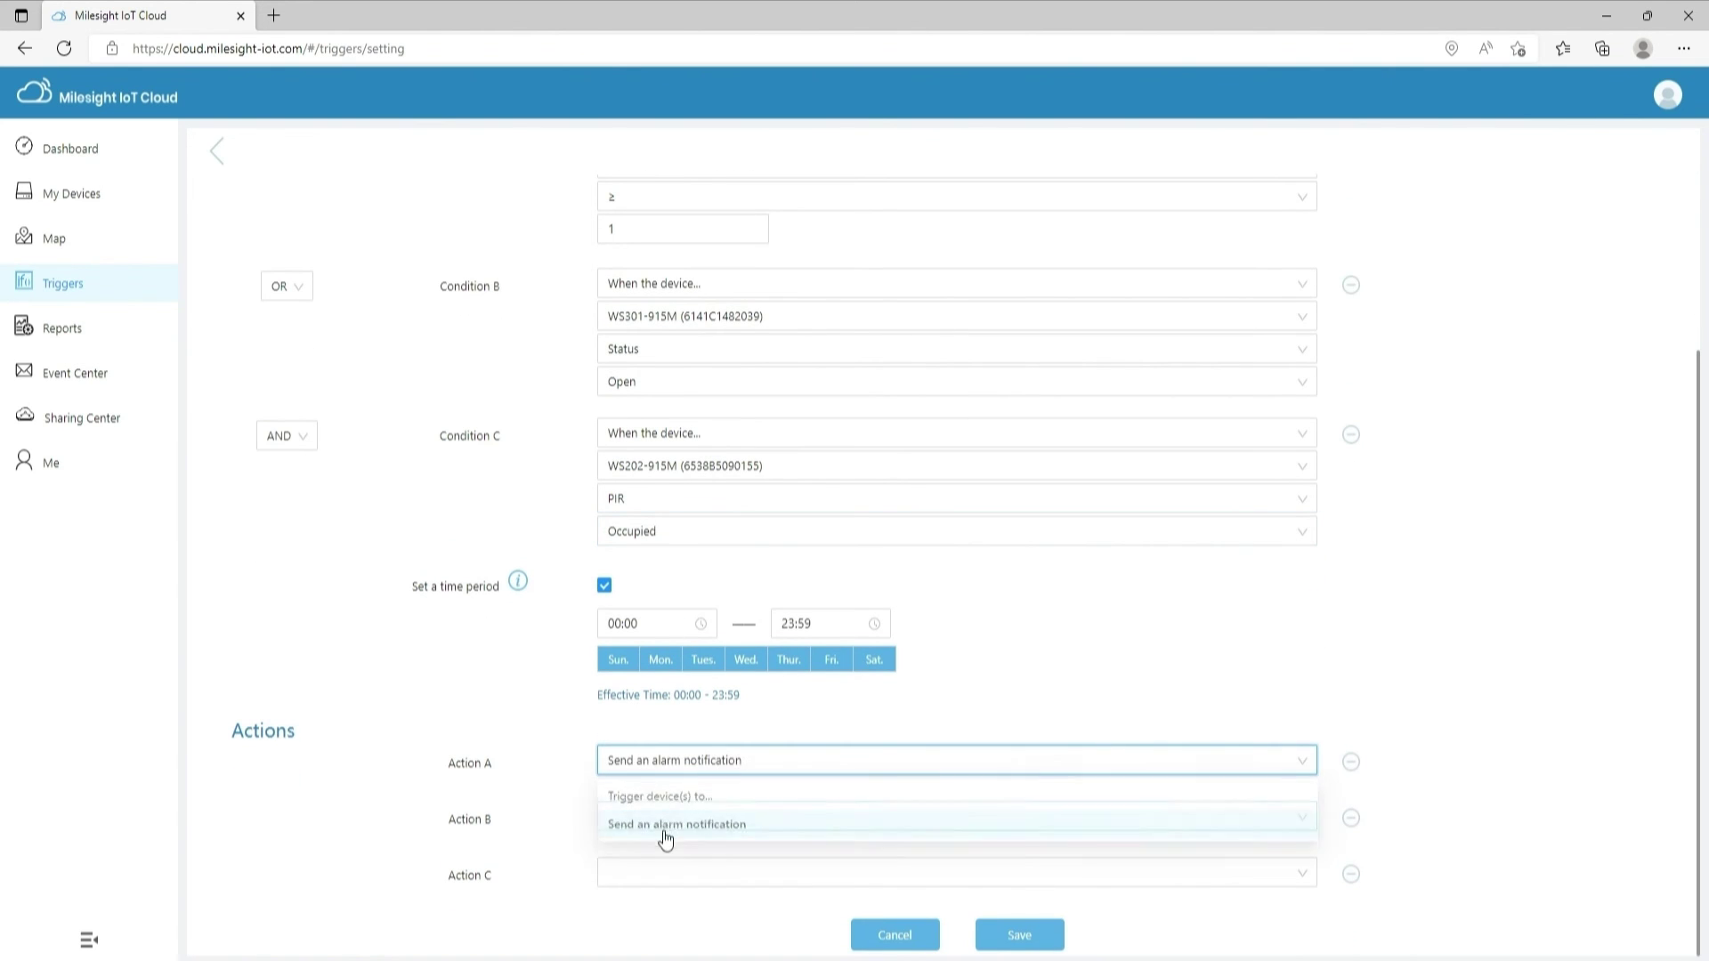
pyautogui.click(1352, 815)
pyautogui.click(1351, 873)
pyautogui.click(1019, 934)
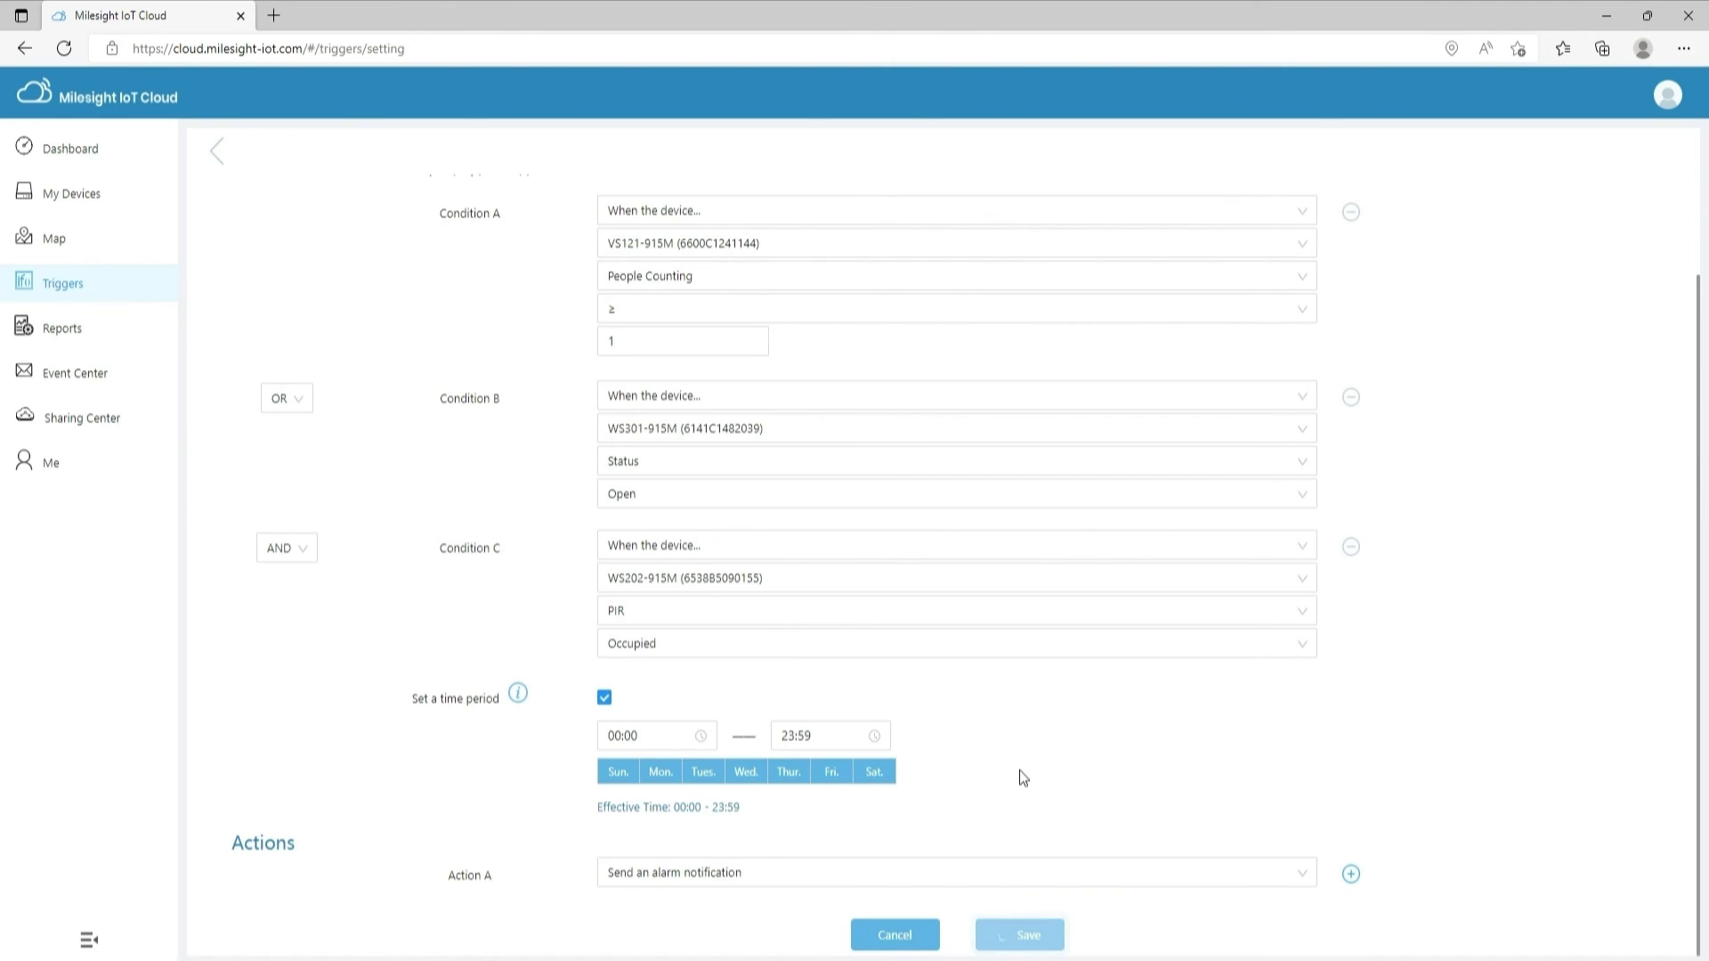
pyautogui.click(138, 334)
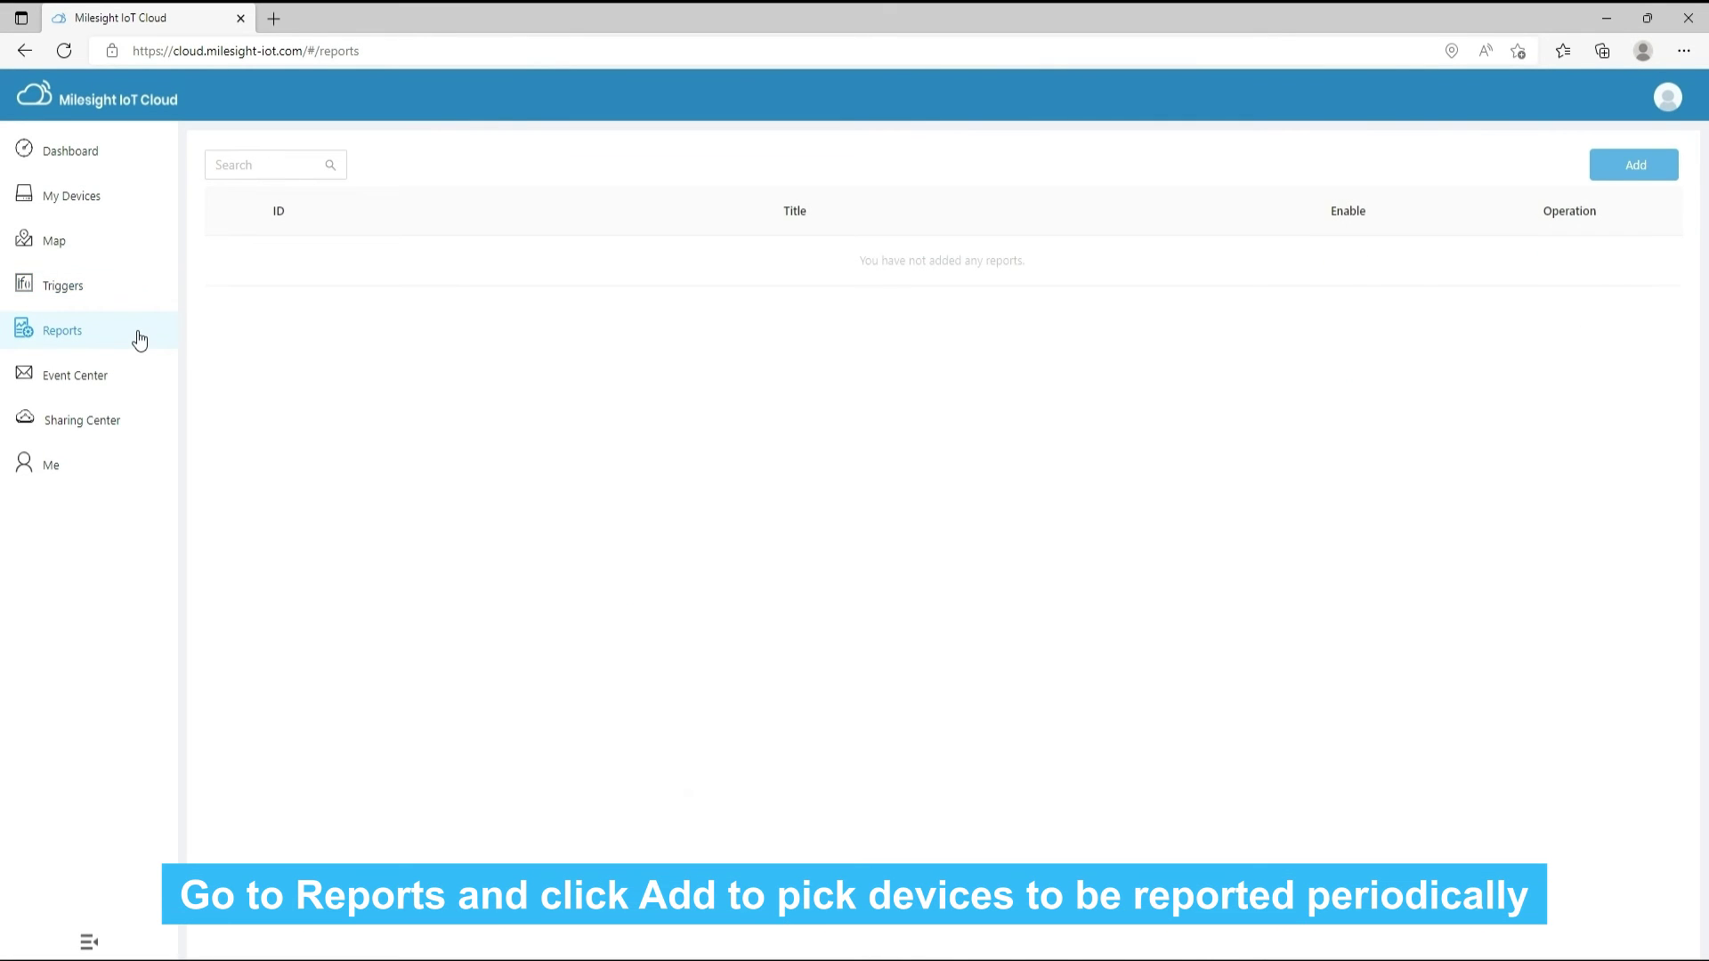
# Create the daily VS121 report for VS121-915M, emailed to the suggested recipient
pyautogui.click(1635, 167)
pyautogui.click(1011, 235)
pyautogui.click(433, 332)
pyautogui.click(435, 334)
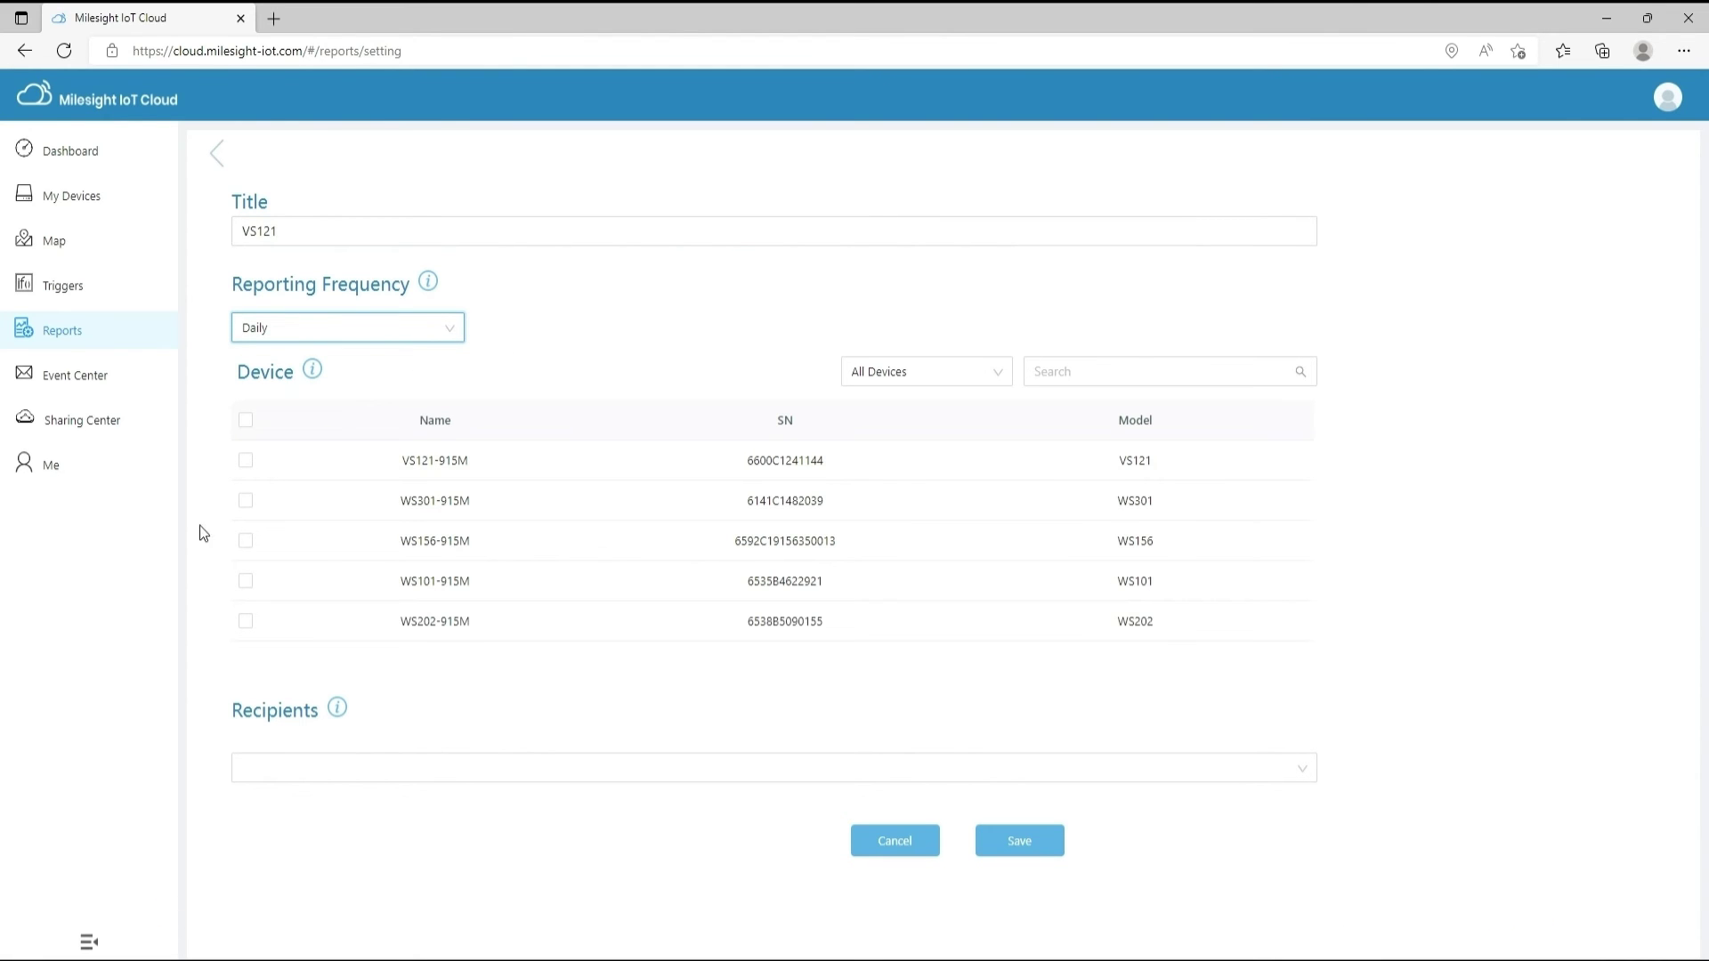
pyautogui.click(246, 461)
pyautogui.click(260, 767)
pyautogui.click(318, 810)
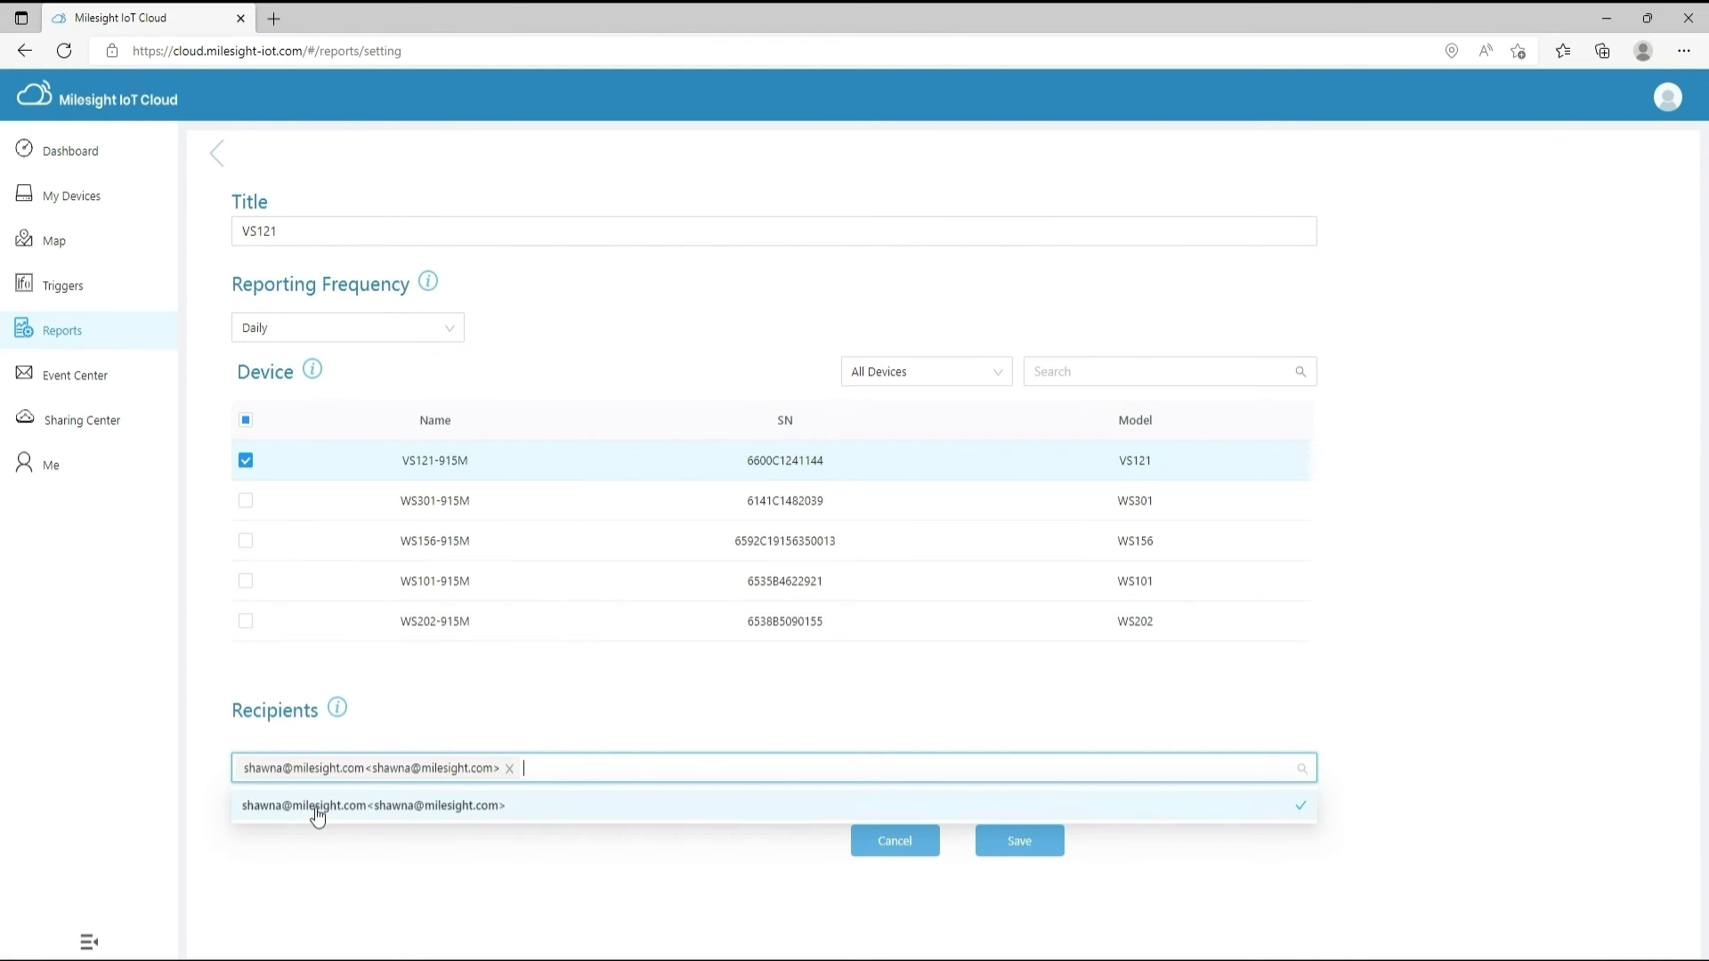
pyautogui.click(1029, 856)
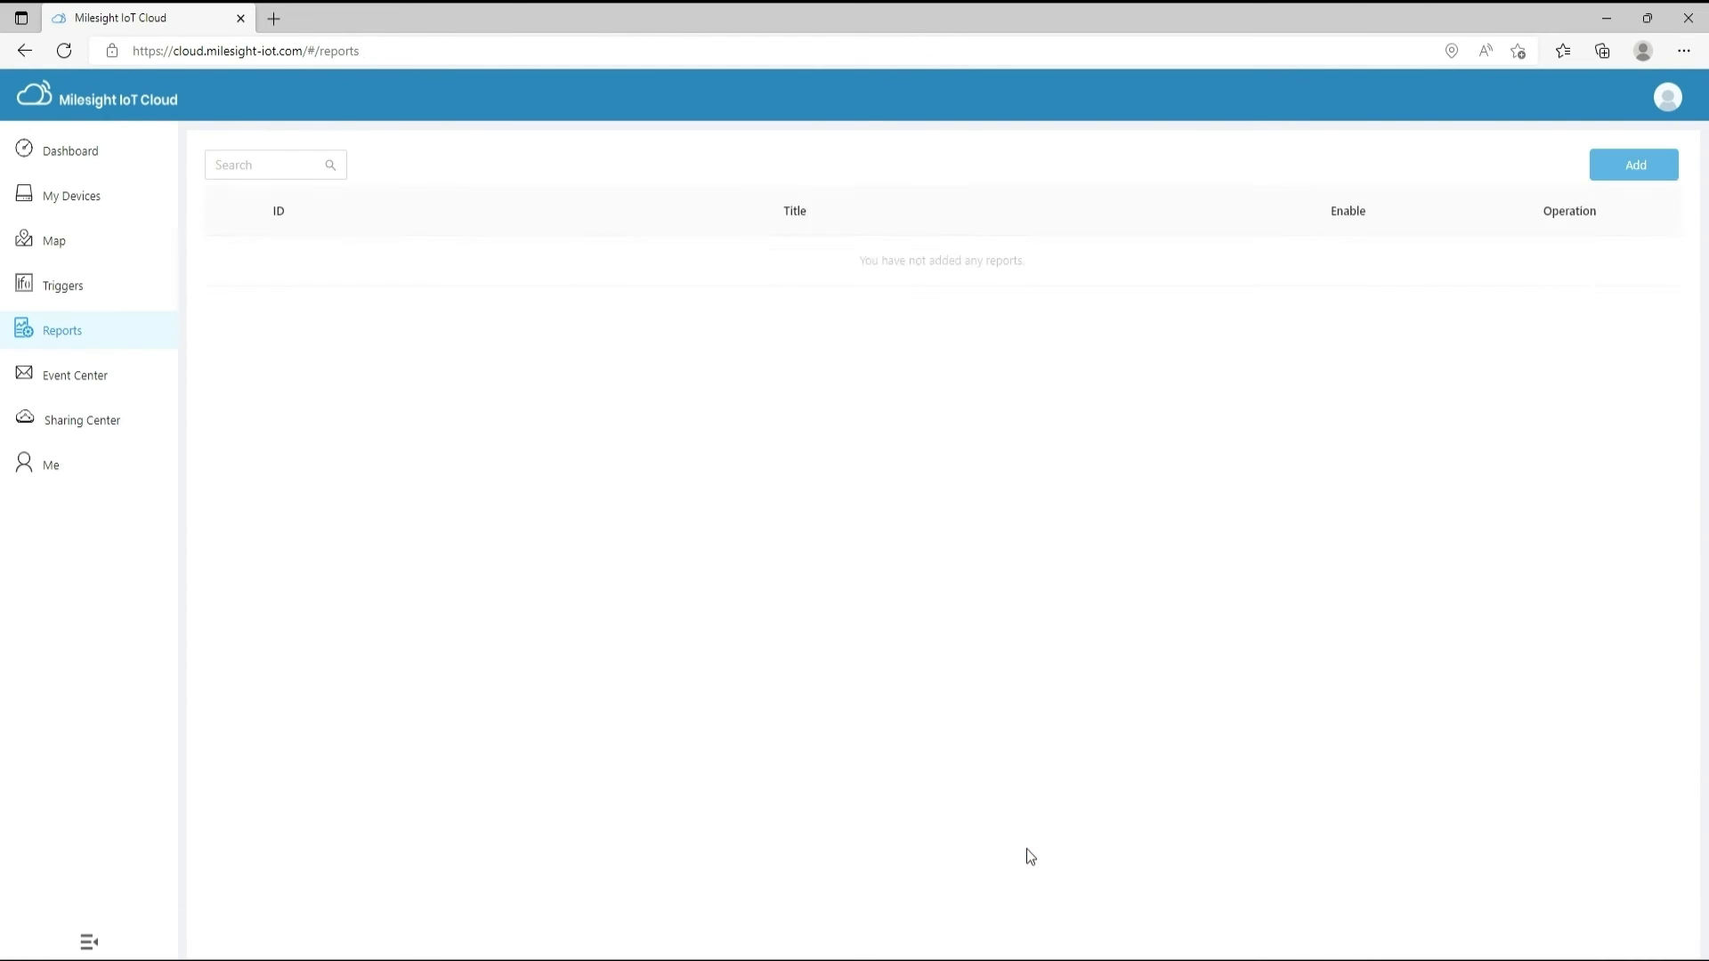
# Create the daily All report covering all five devices, emailed to the suggested recipient
pyautogui.click(1637, 166)
pyautogui.click(362, 233)
pyautogui.click(245, 421)
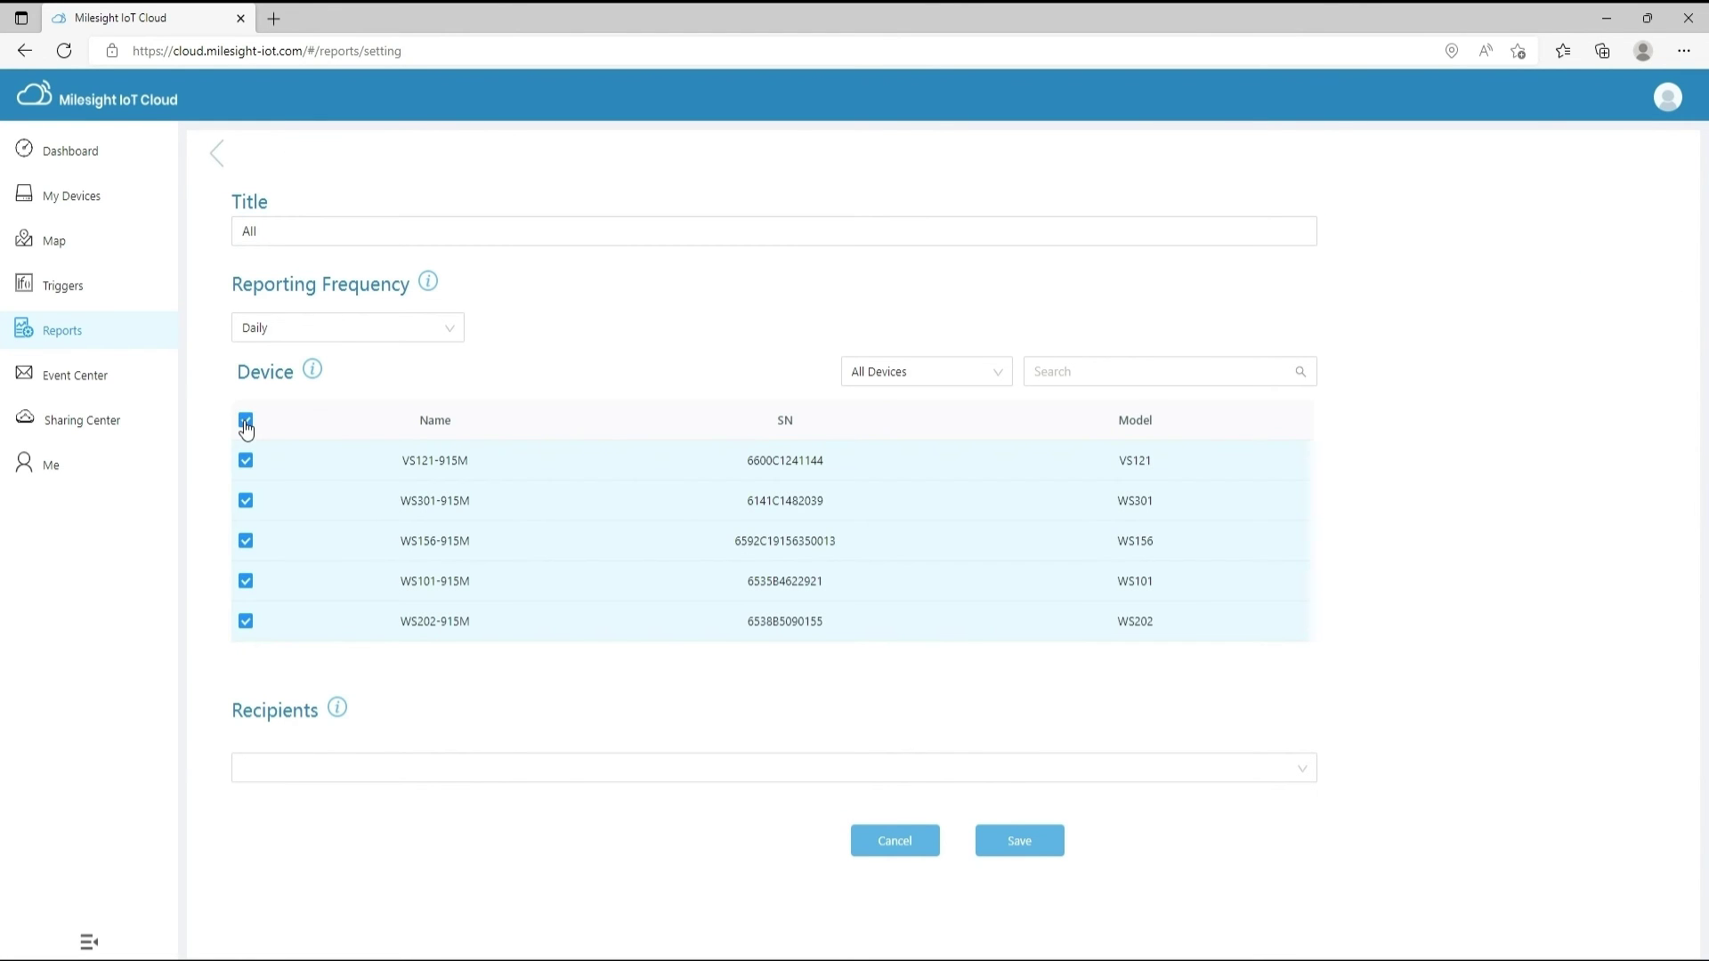
pyautogui.click(370, 329)
pyautogui.click(370, 329)
pyautogui.click(534, 763)
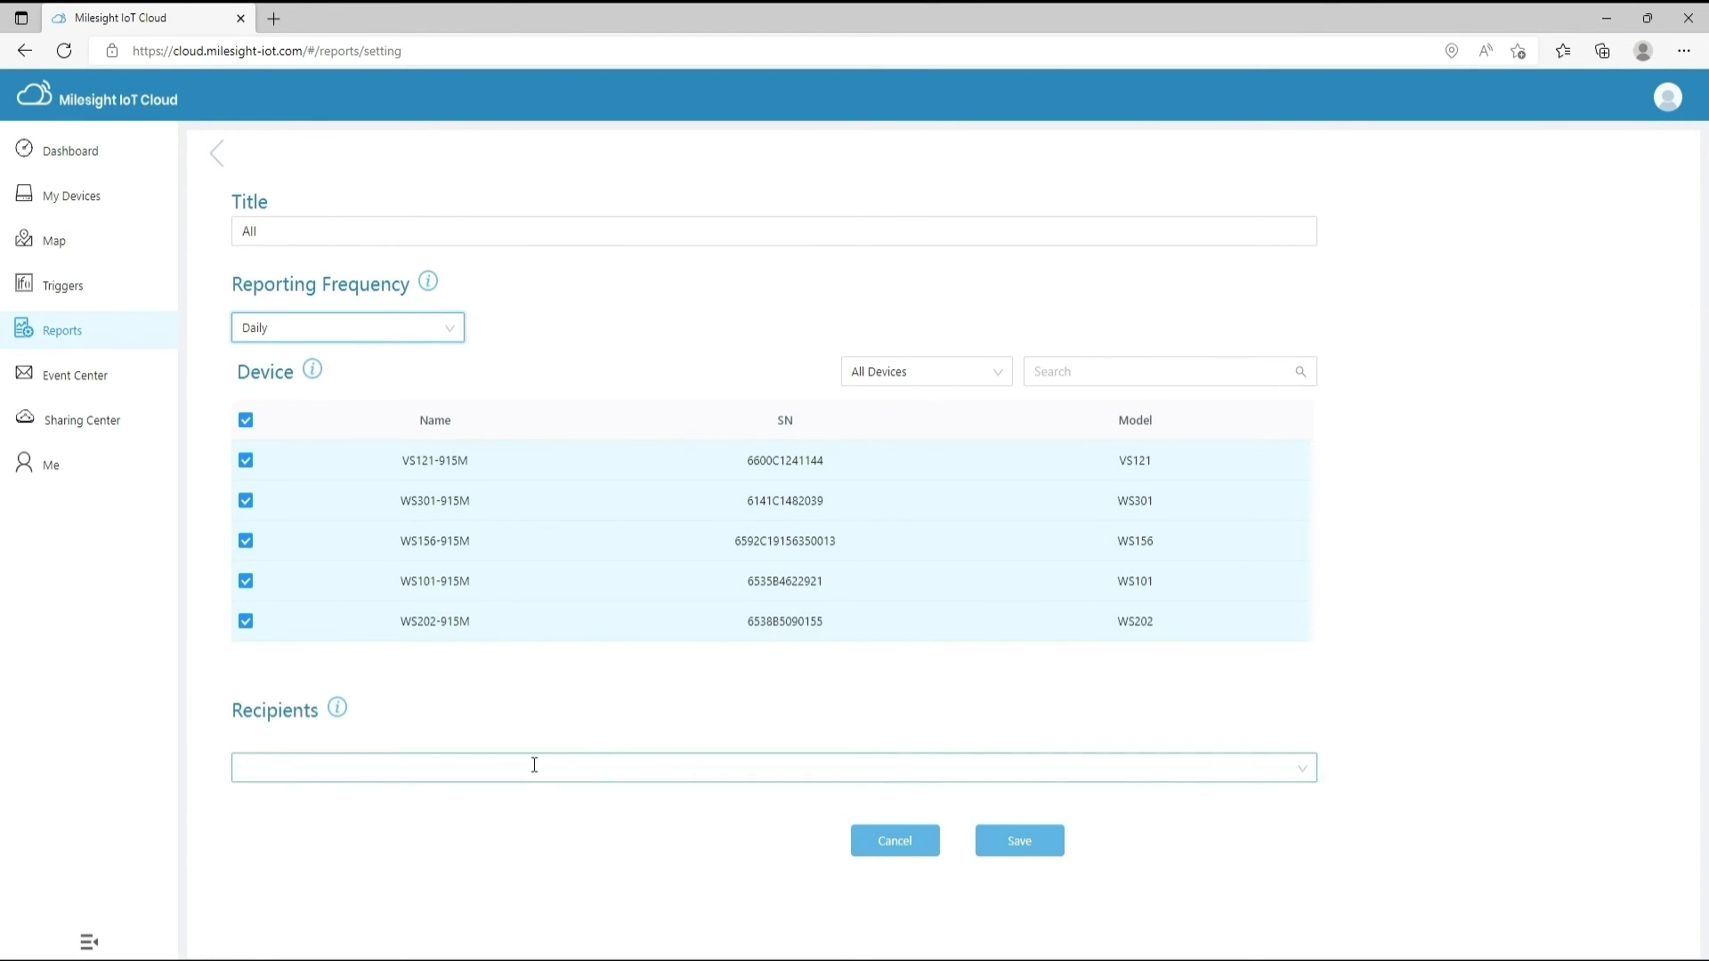
pyautogui.click(477, 808)
pyautogui.click(1016, 847)
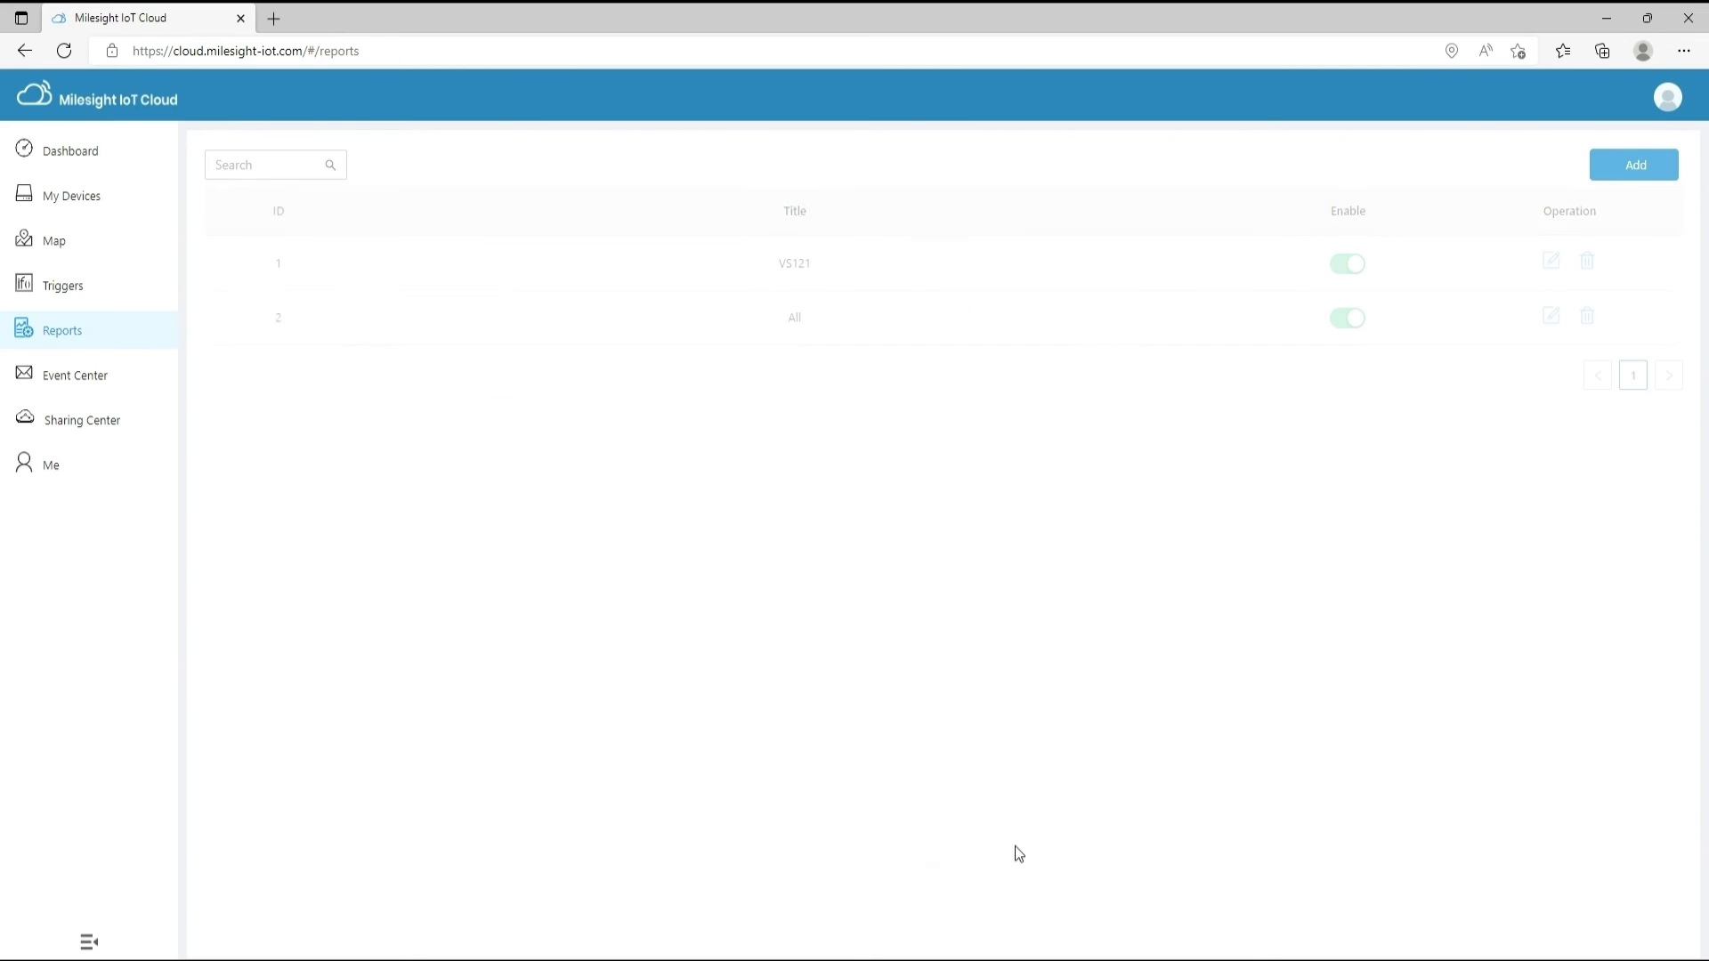
# Review Event Center's Alarm Reporting, Trigger Log and Reporting Records tabs, then open Shared by me
pyautogui.click(119, 378)
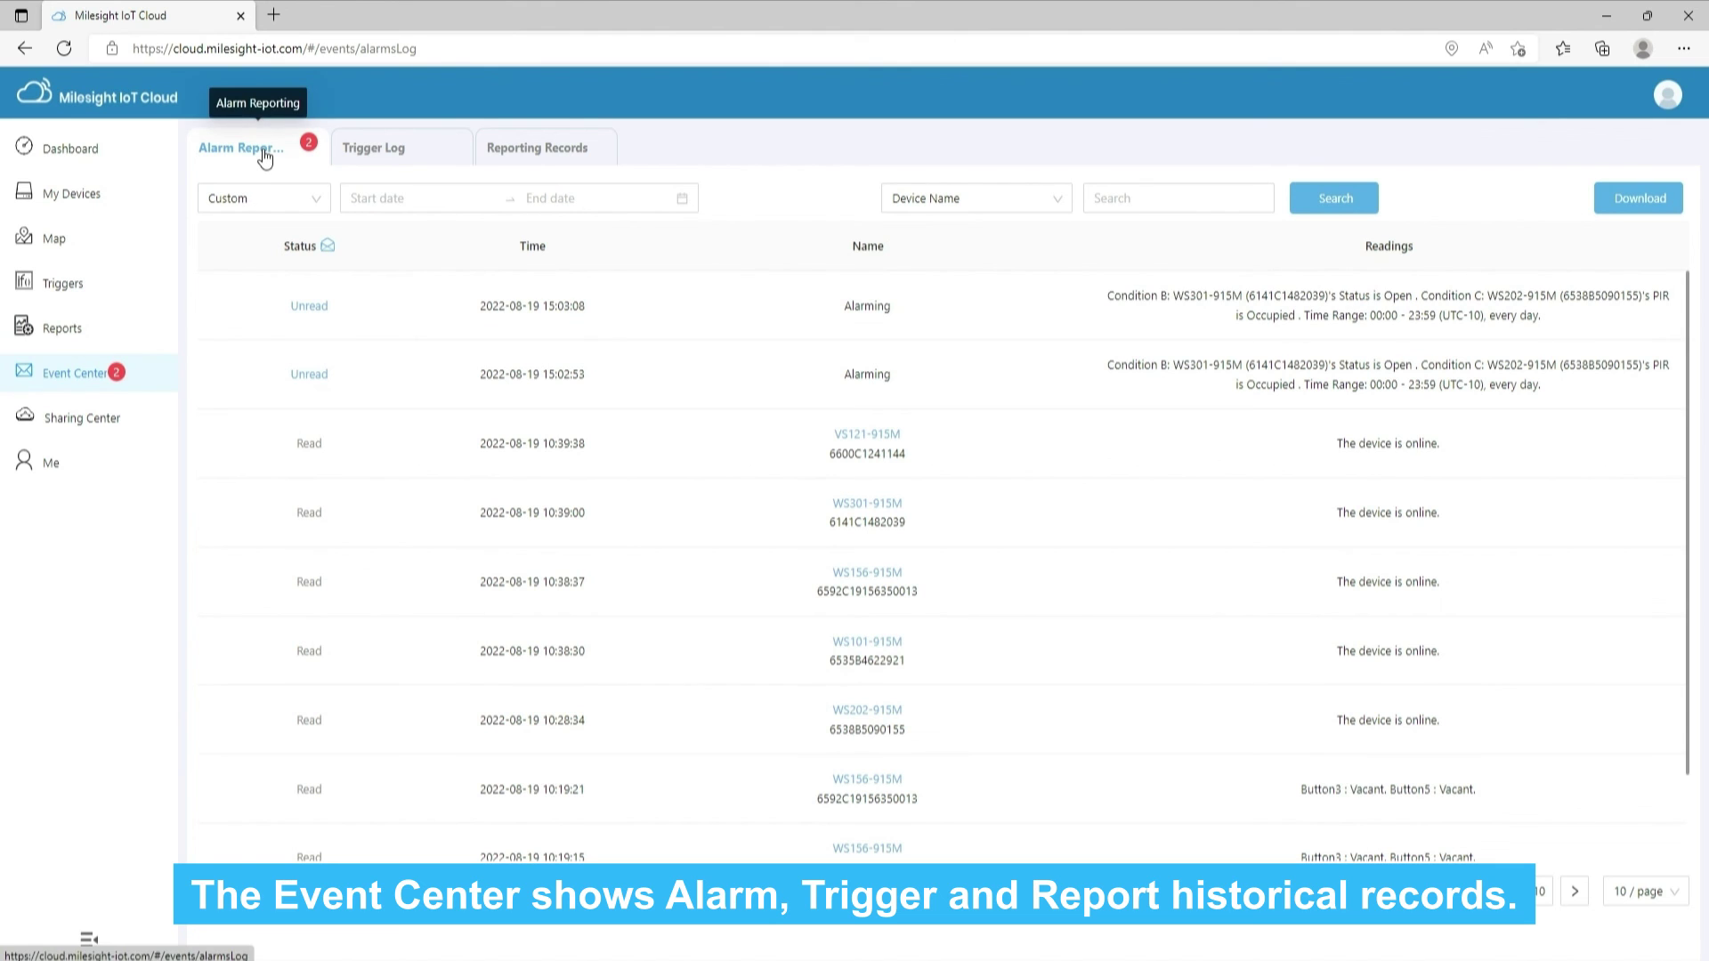
pyautogui.click(394, 153)
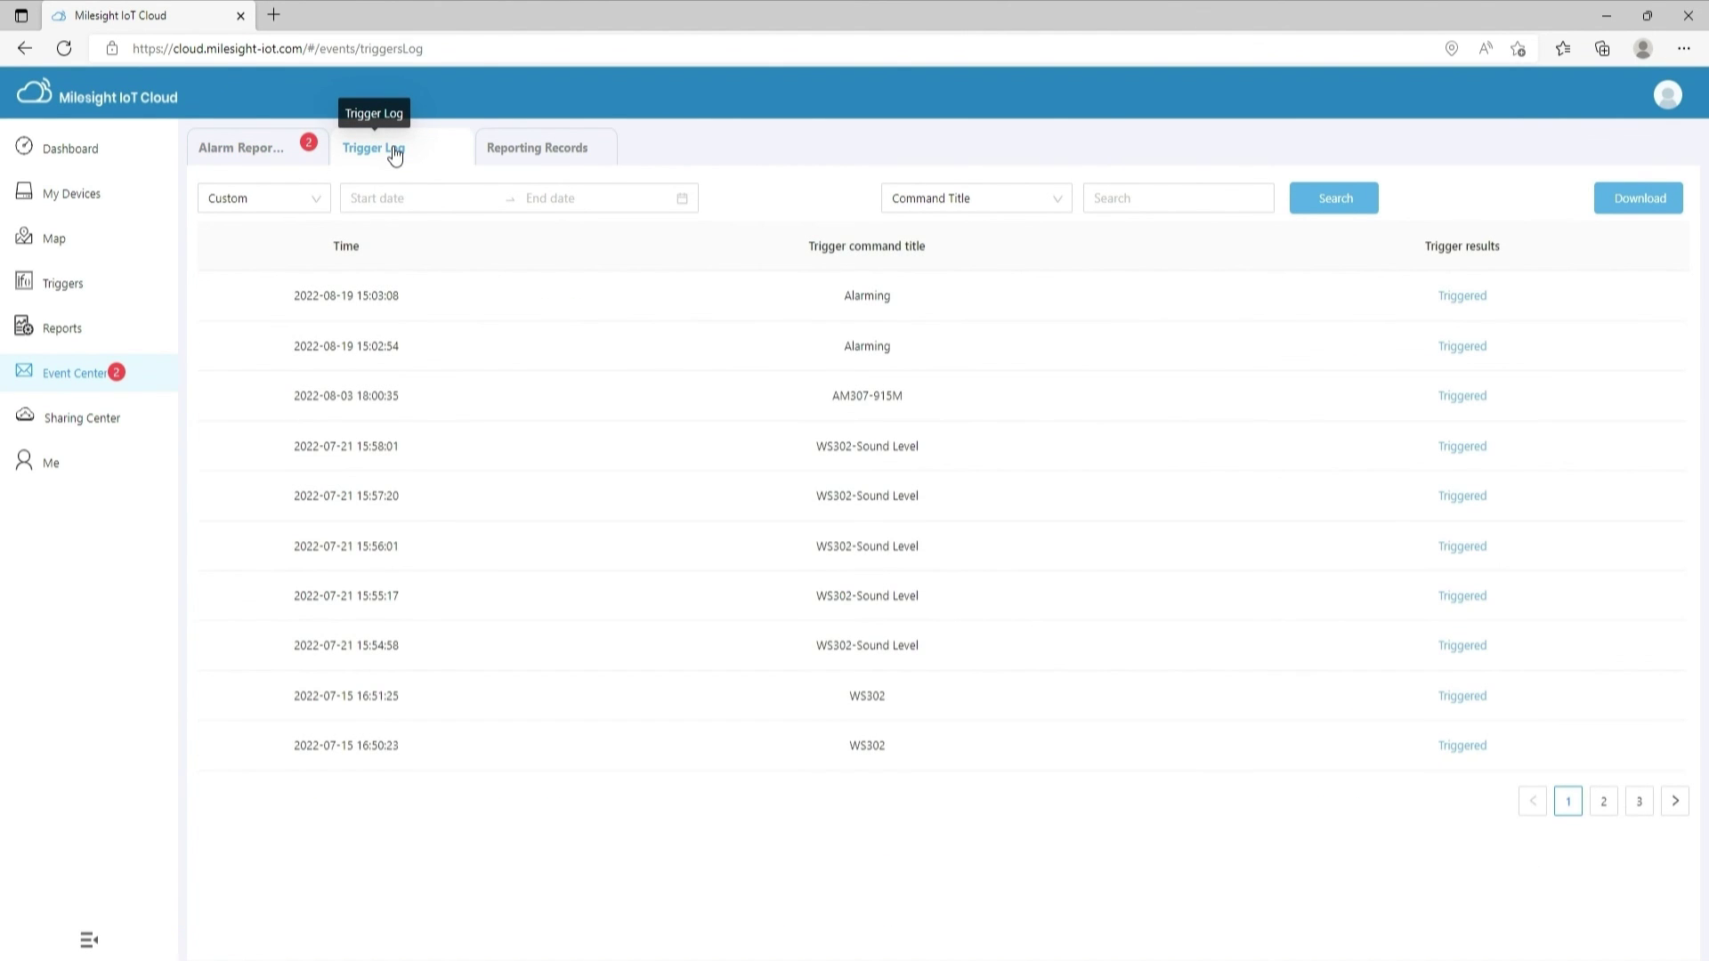
pyautogui.click(531, 153)
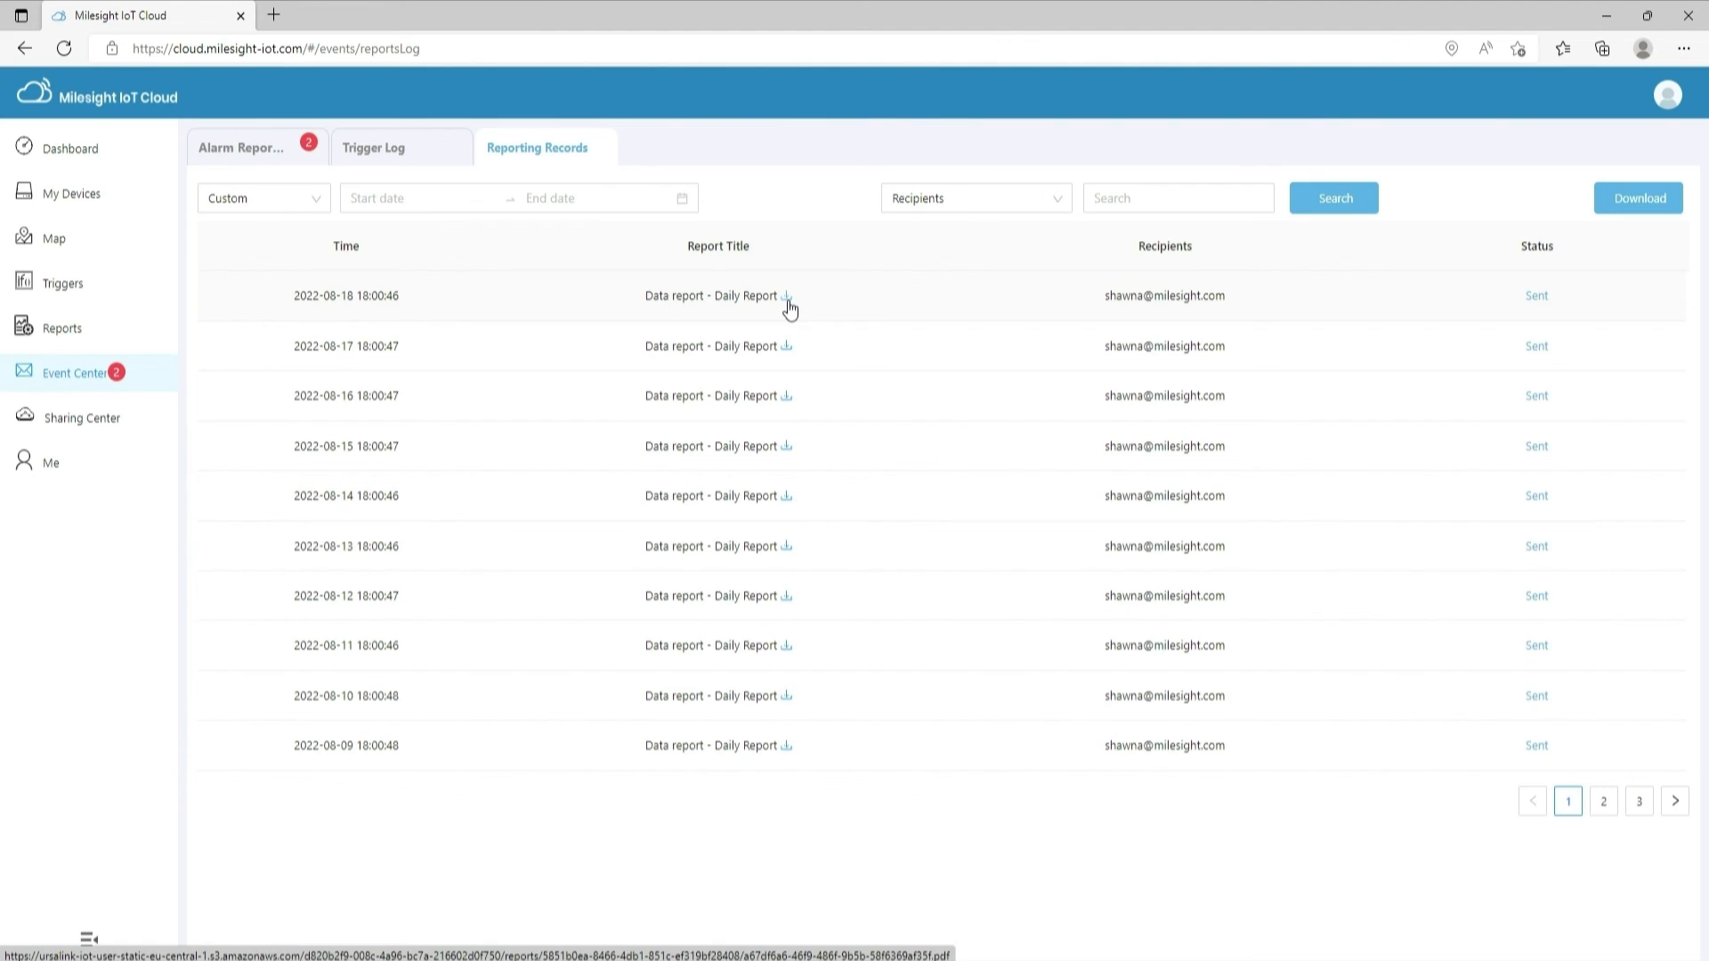
pyautogui.click(120, 433)
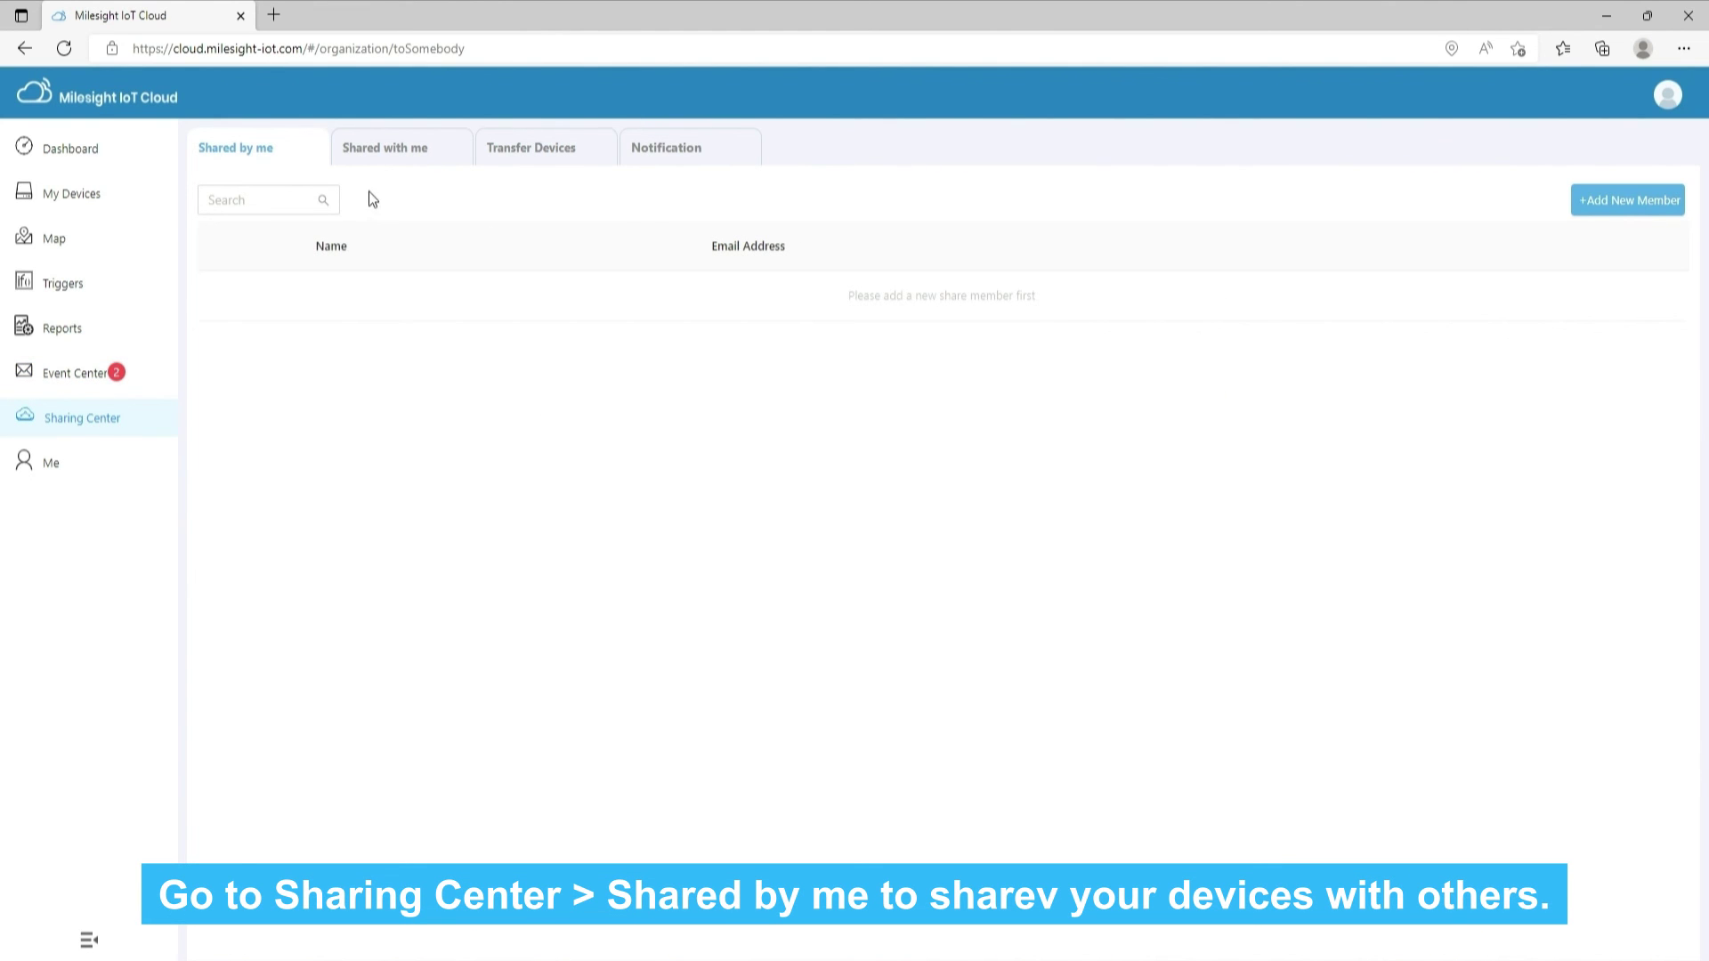
# Add a new sharing contact with the person's name and e-mail address
pyautogui.click(1628, 201)
pyautogui.click(804, 459)
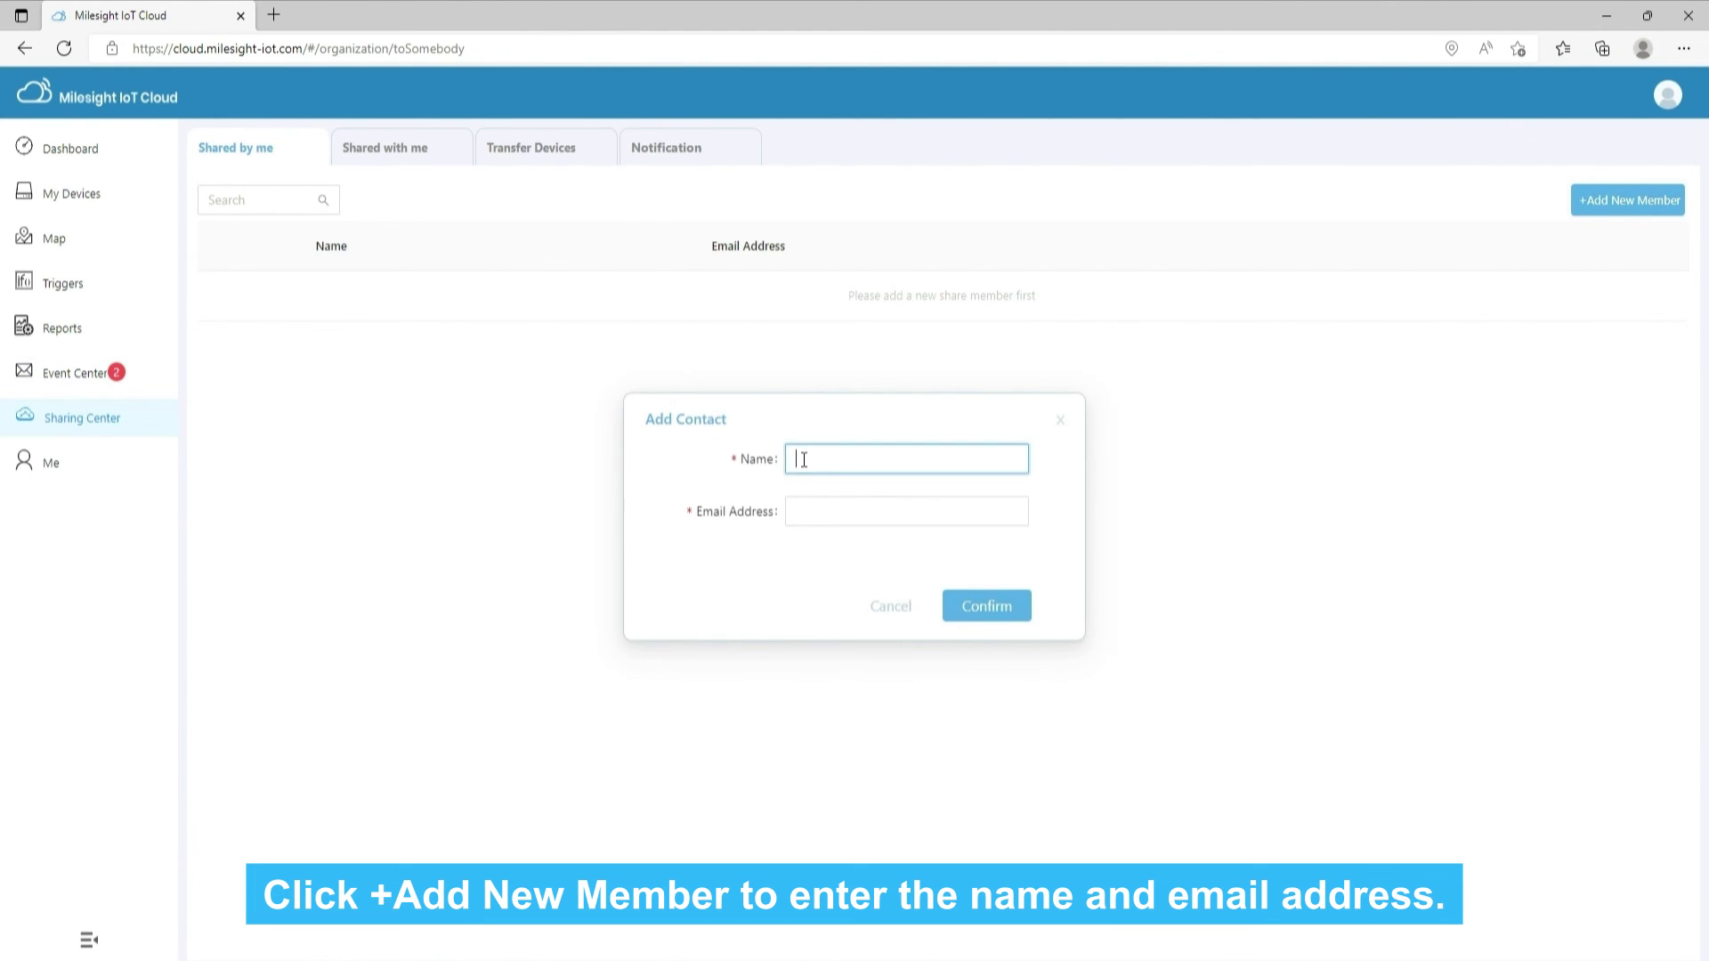
pyautogui.write('Nancy')
pyautogui.click(824, 514)
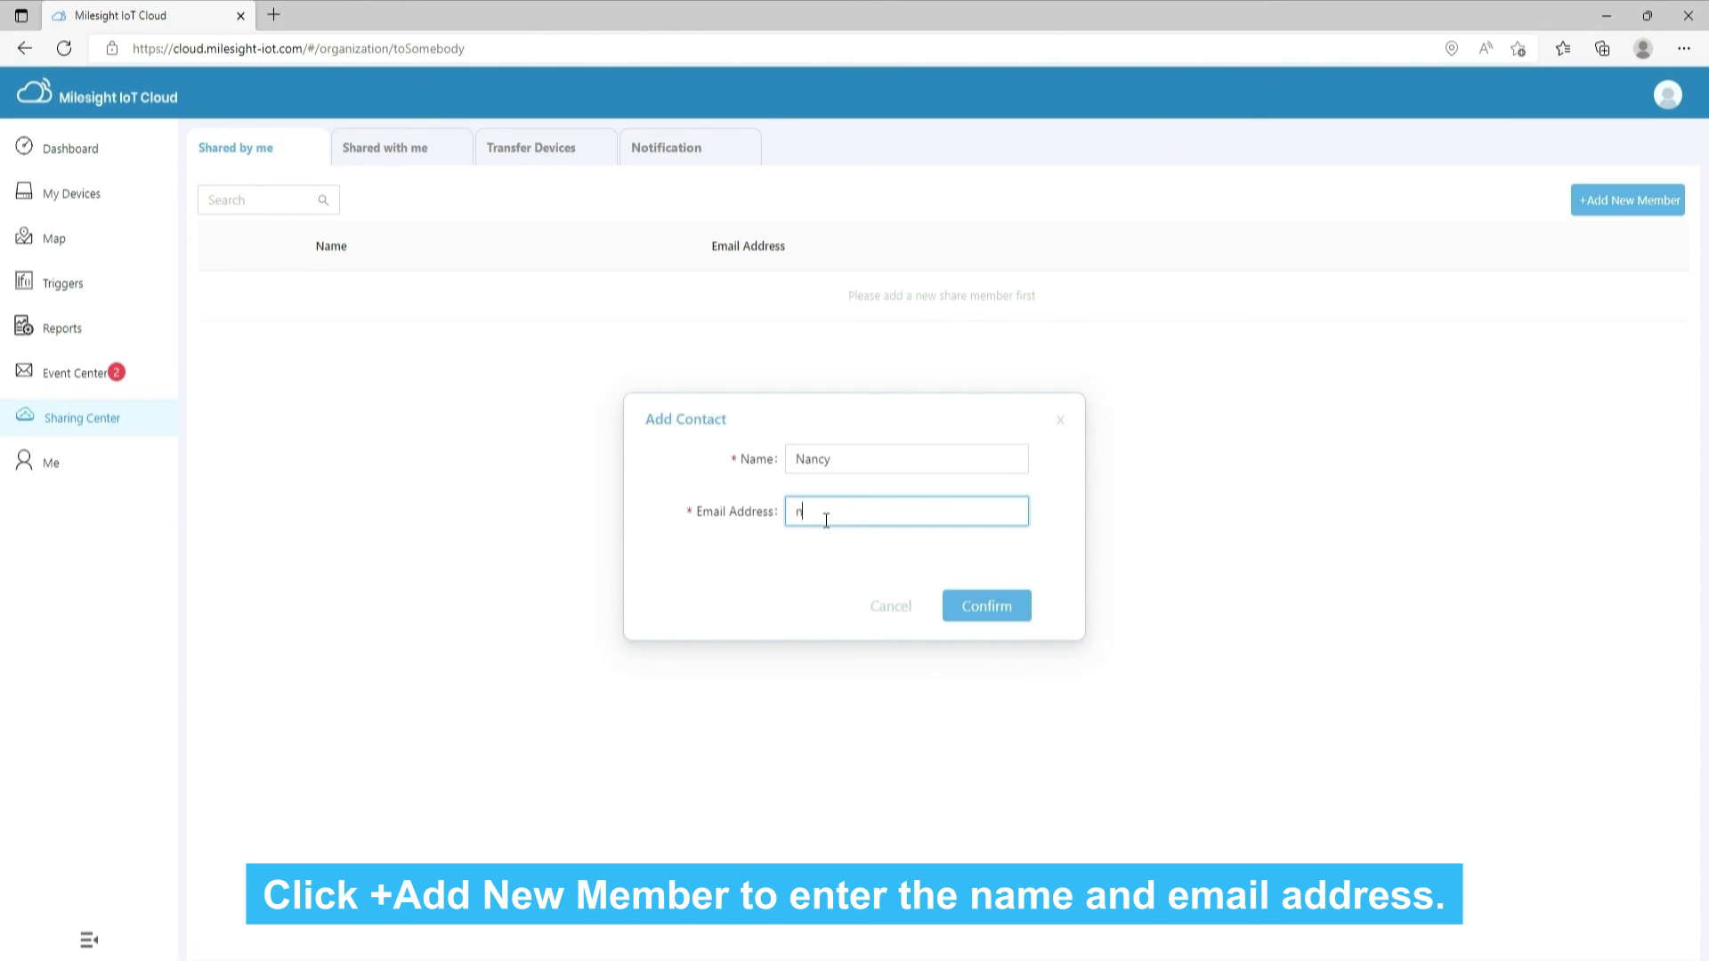
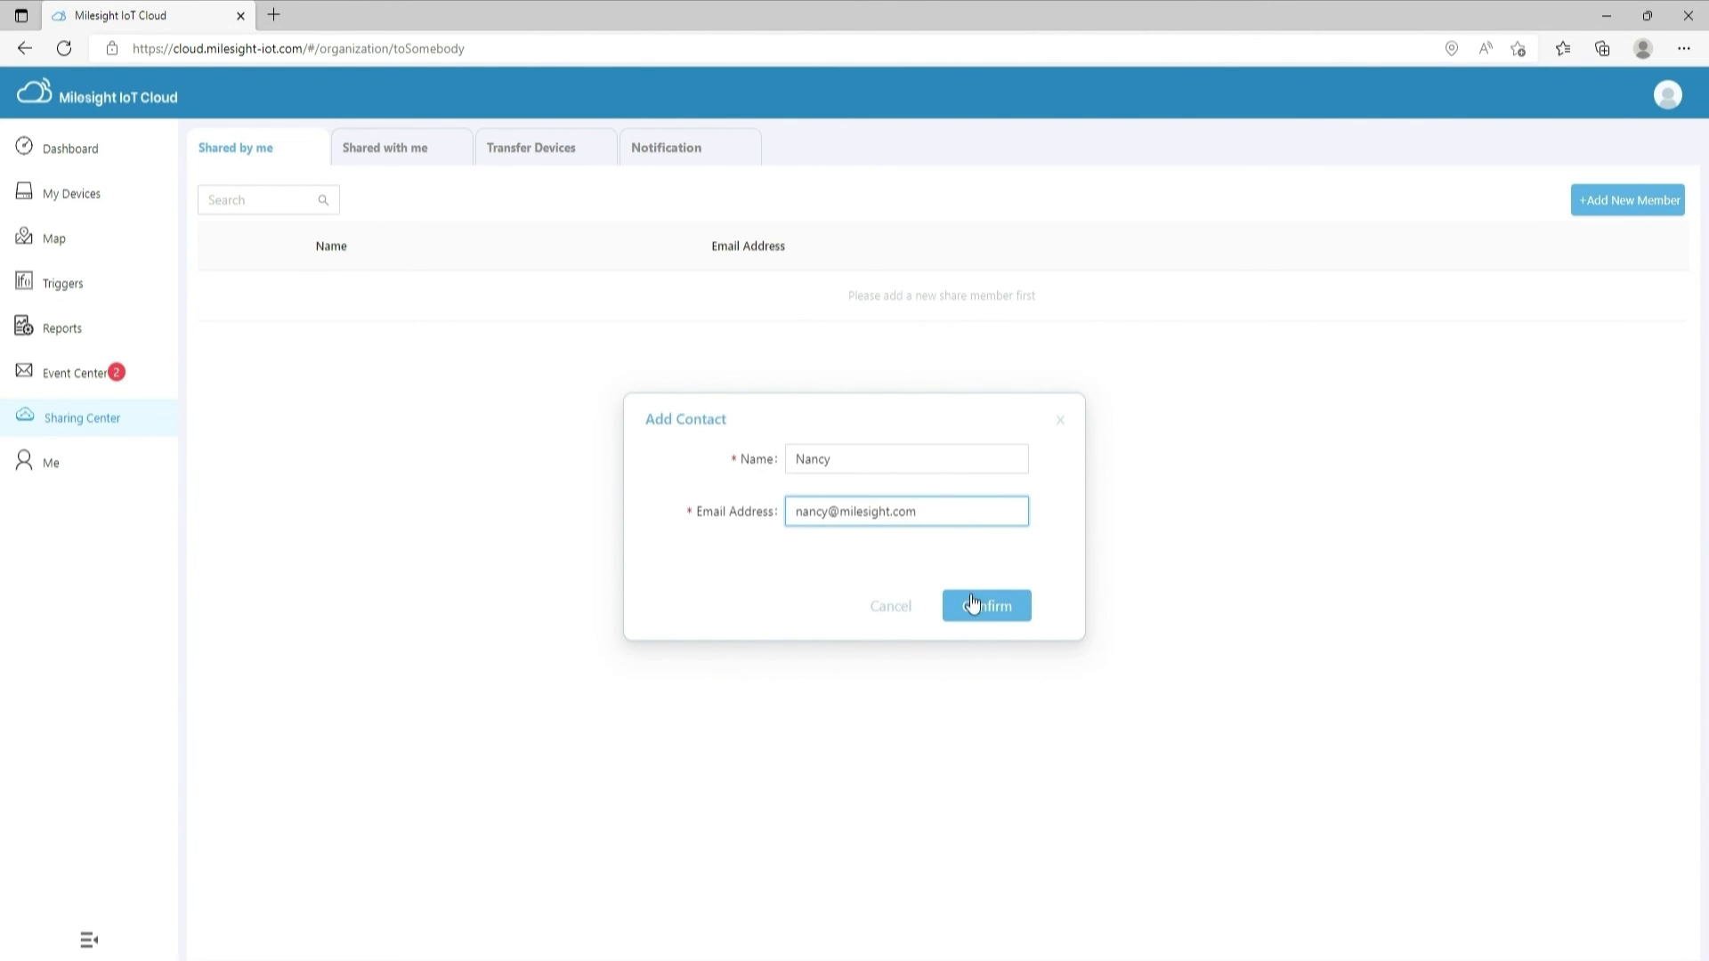
pyautogui.click(972, 603)
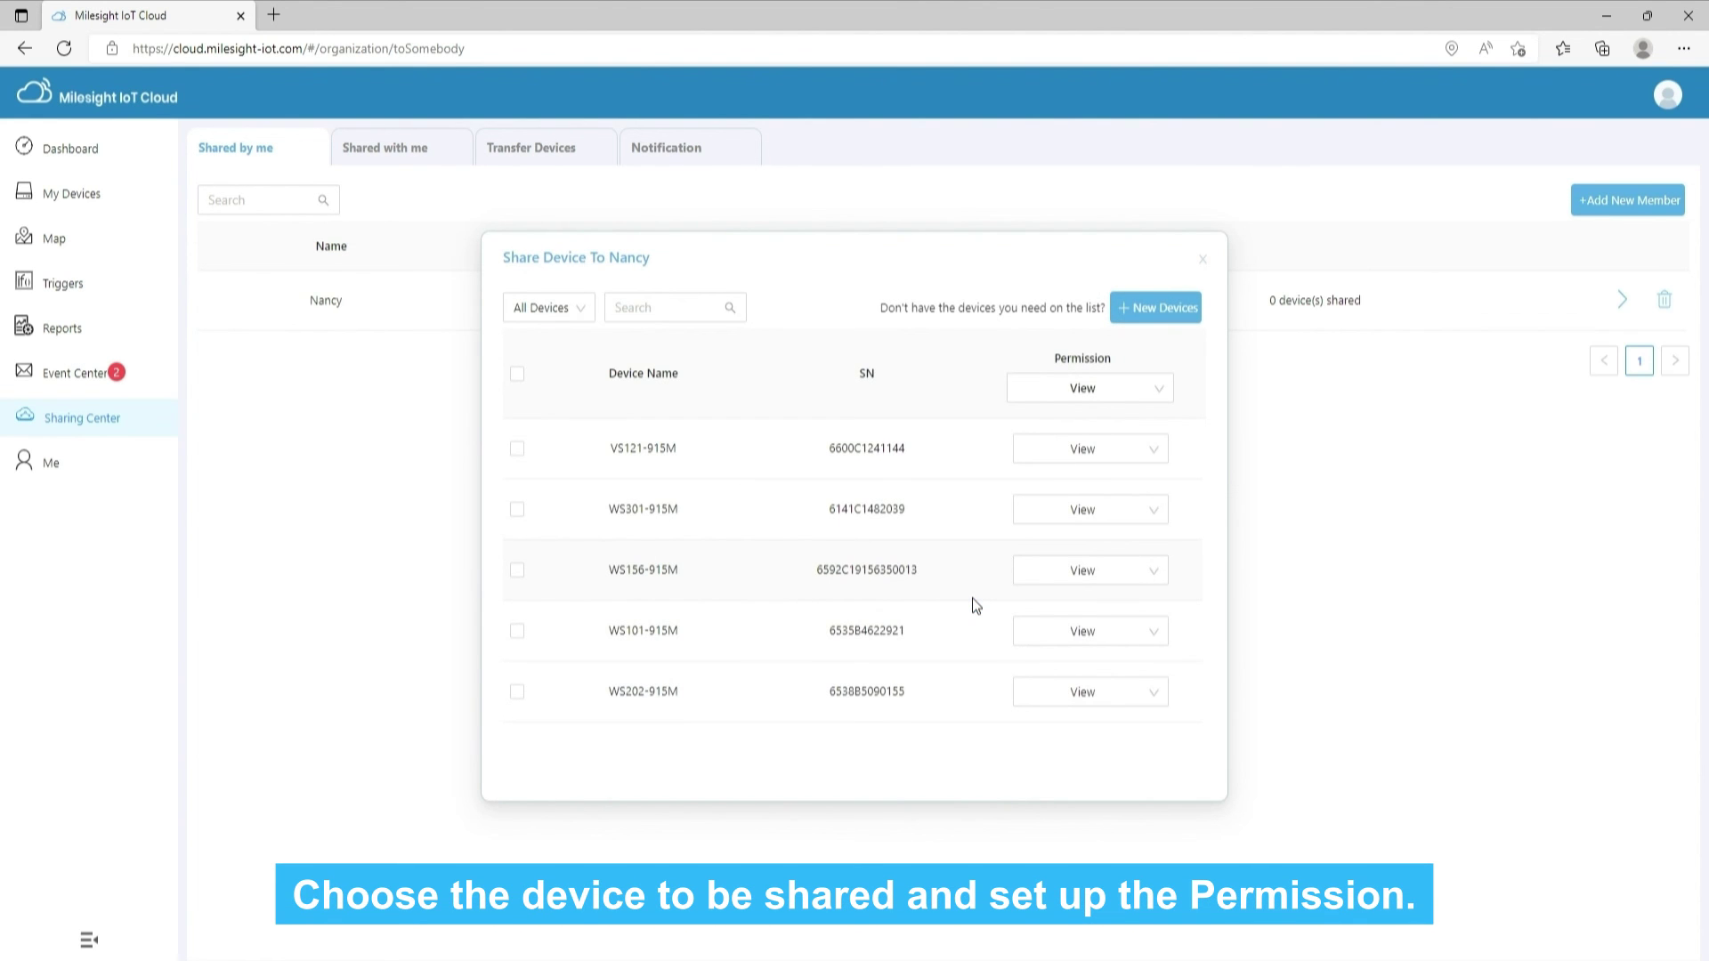
# Share all five devices with the contact as View&Control, with WS301-915M as View&Edit
pyautogui.click(517, 375)
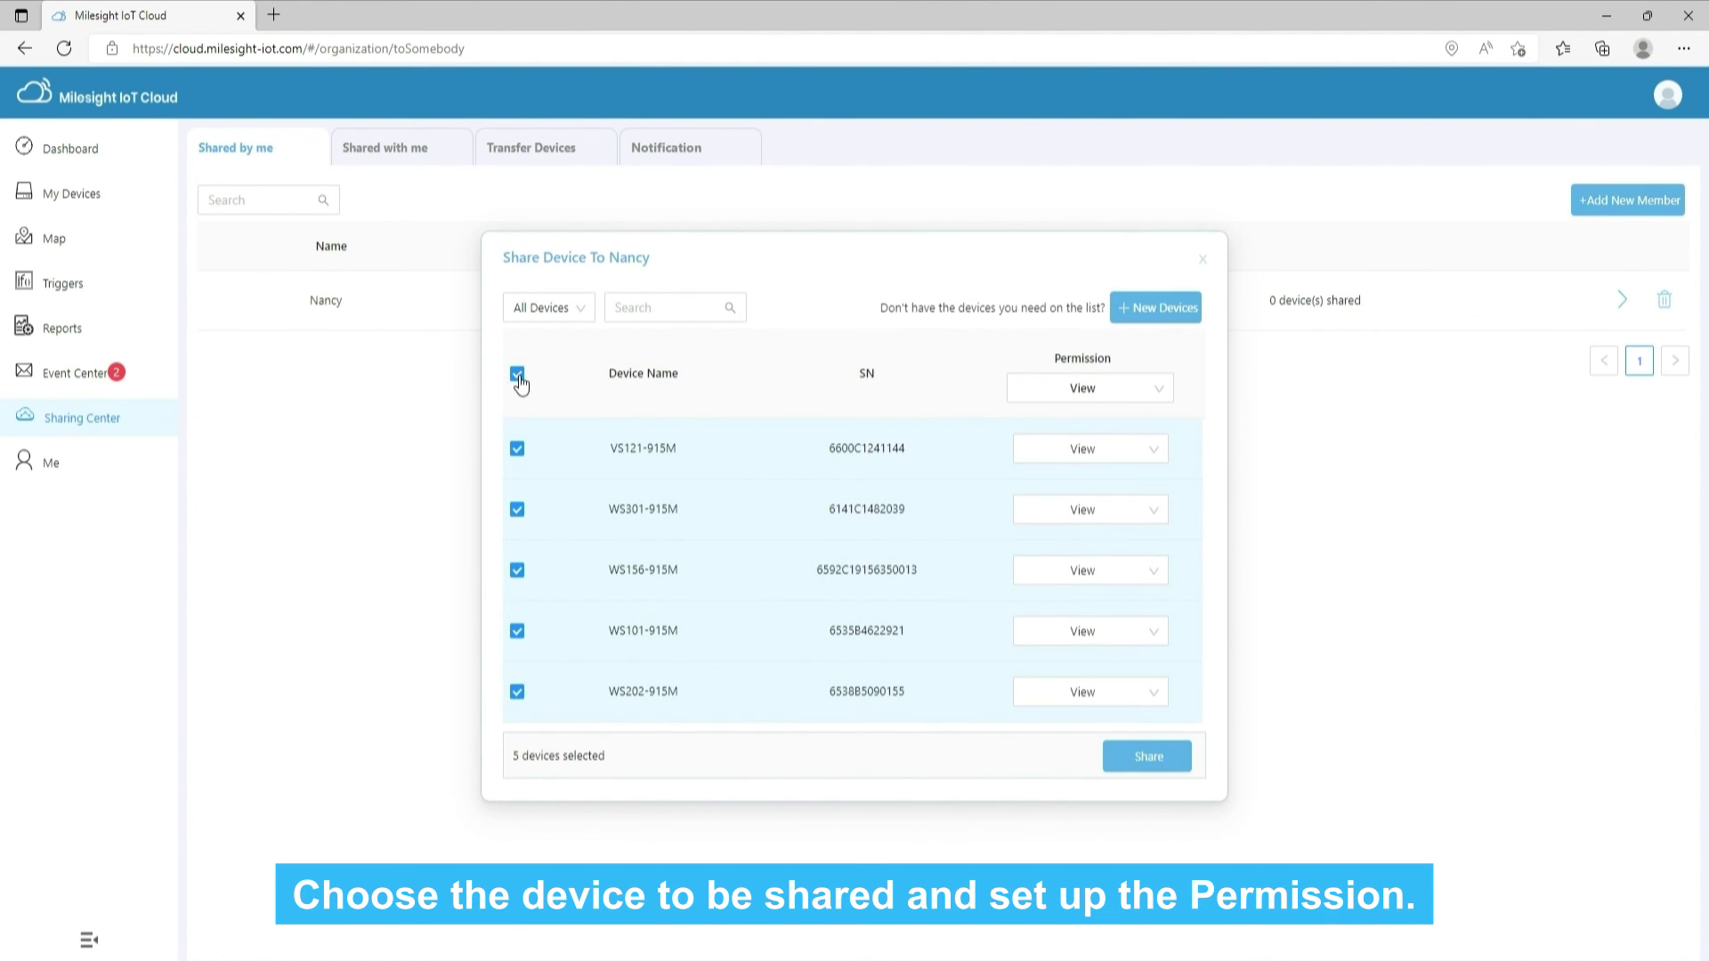
pyautogui.click(1049, 396)
pyautogui.click(1074, 461)
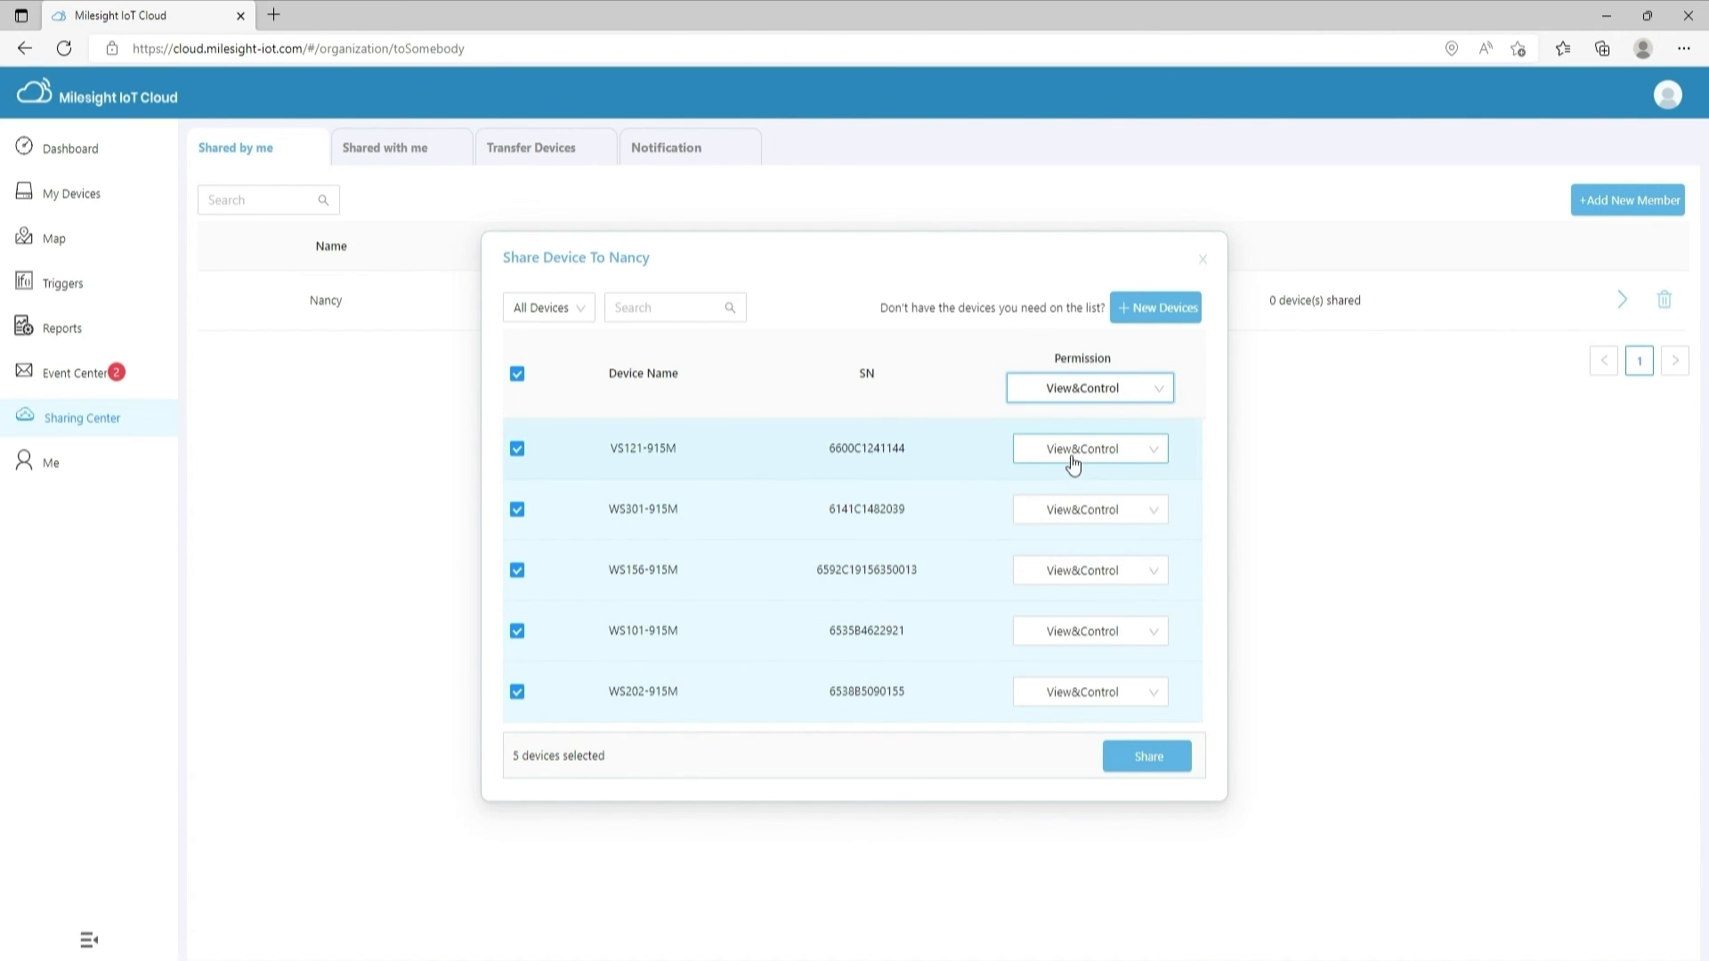
pyautogui.click(1132, 509)
pyautogui.click(1080, 614)
pyautogui.click(1146, 756)
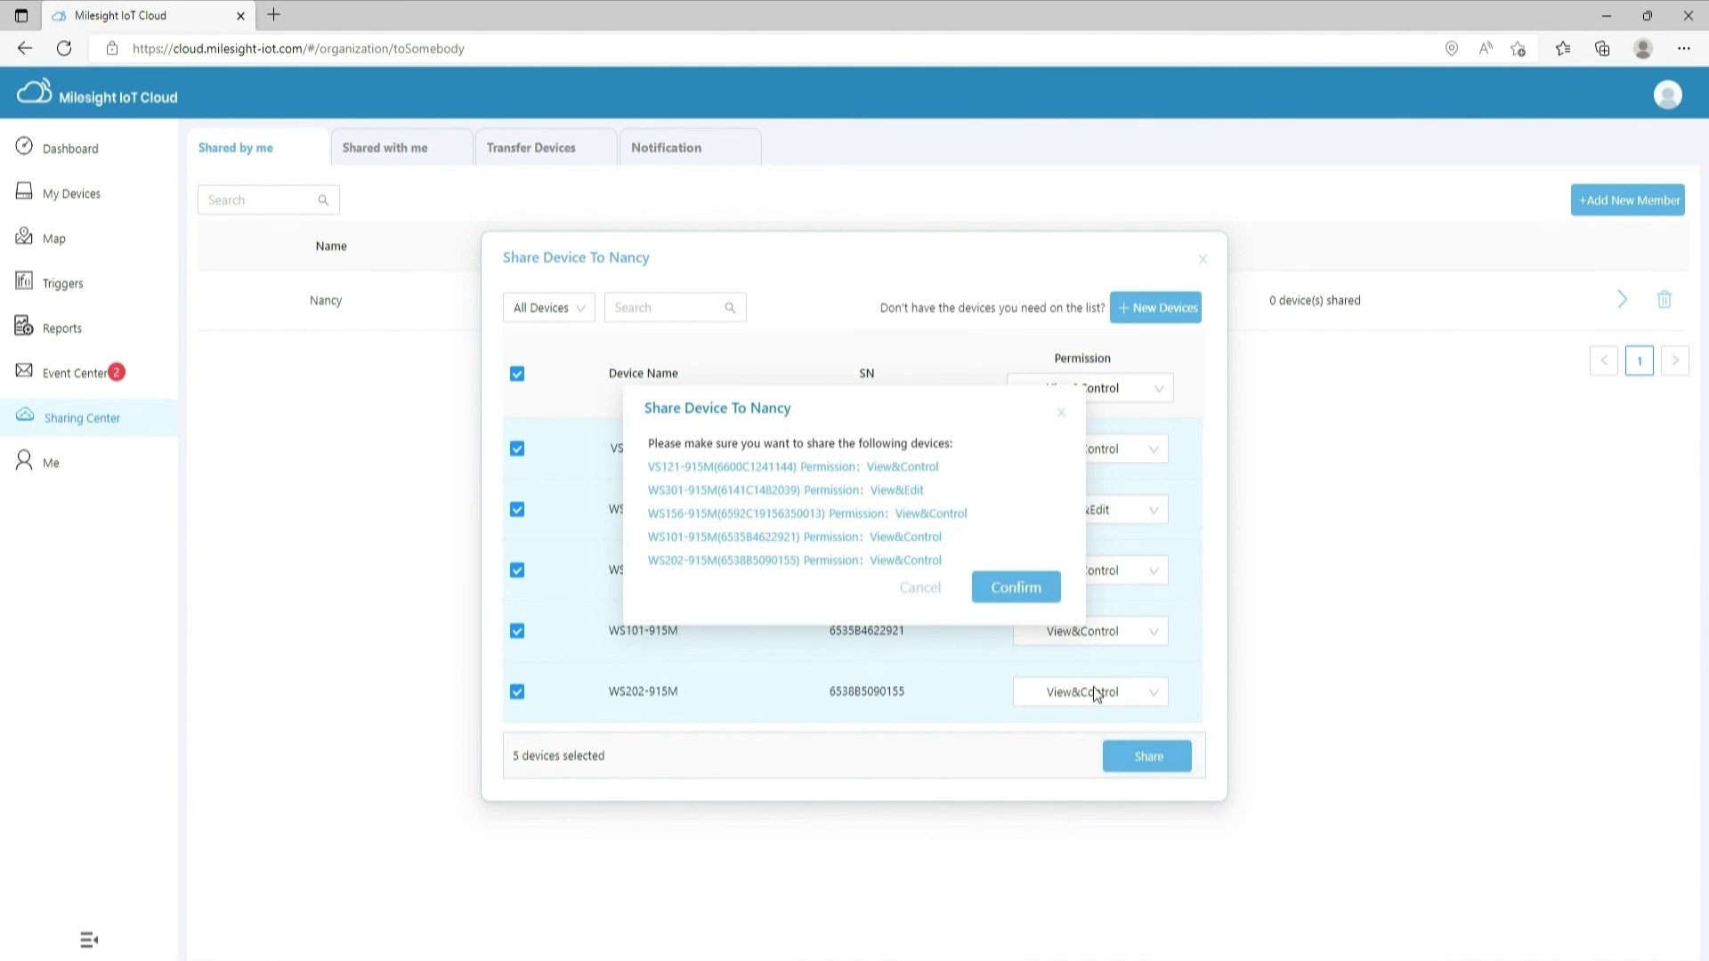
pyautogui.click(1002, 589)
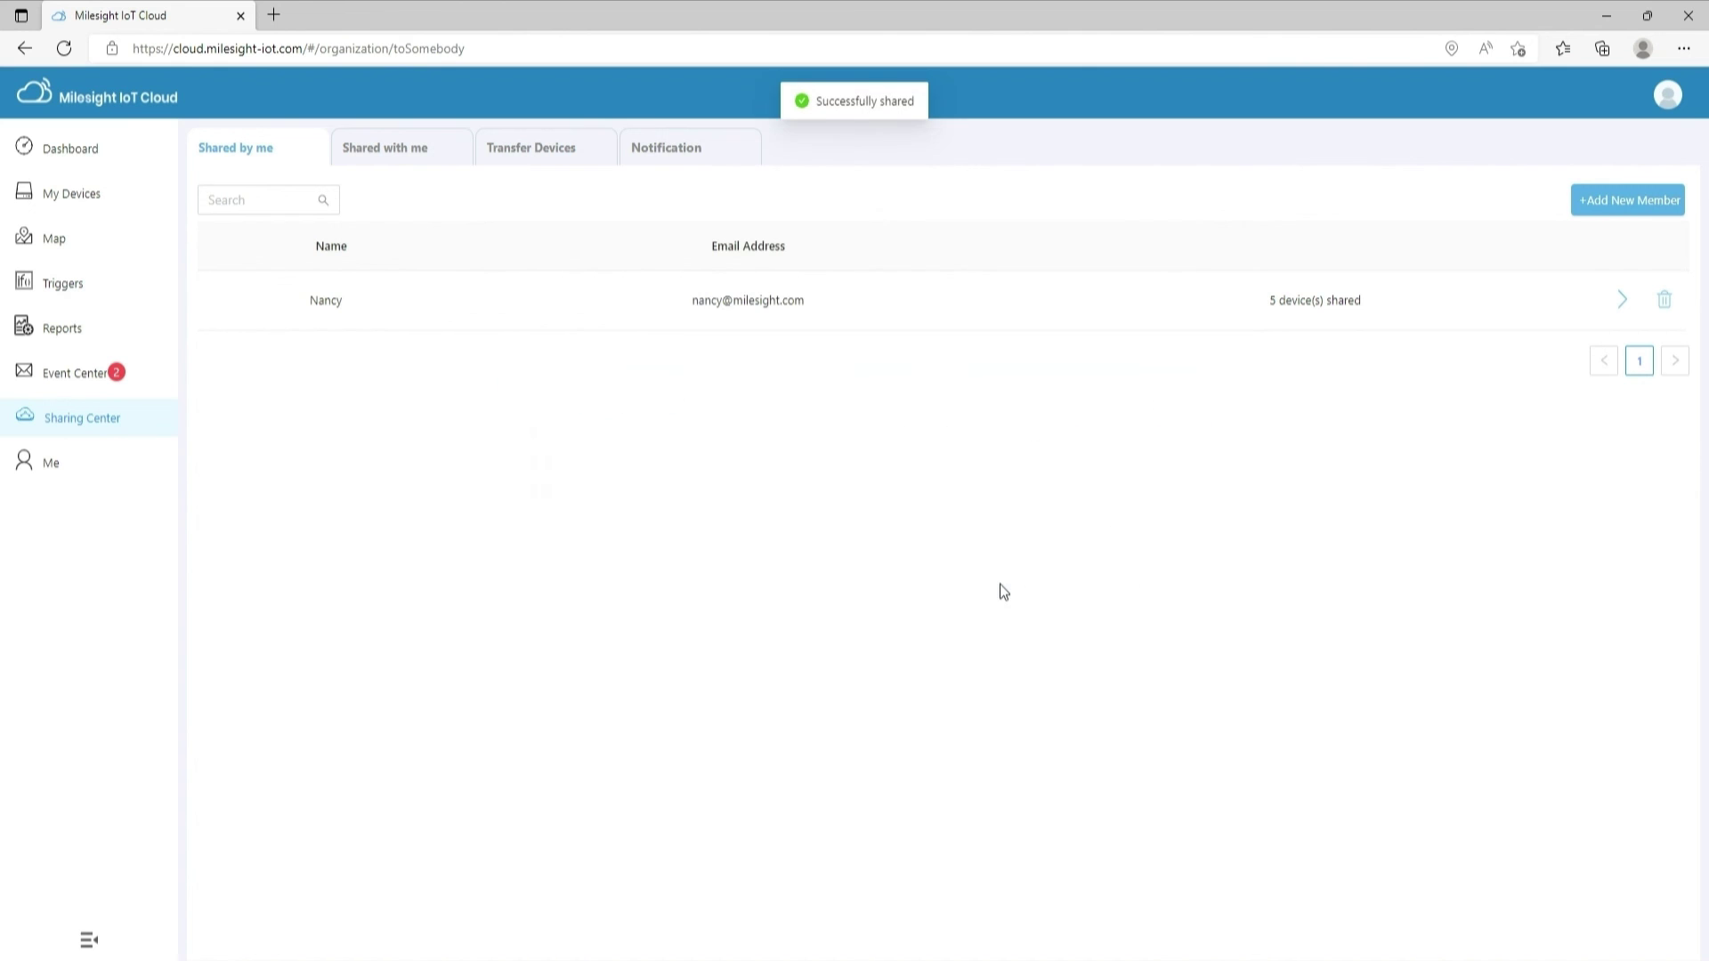
pyautogui.click(405, 154)
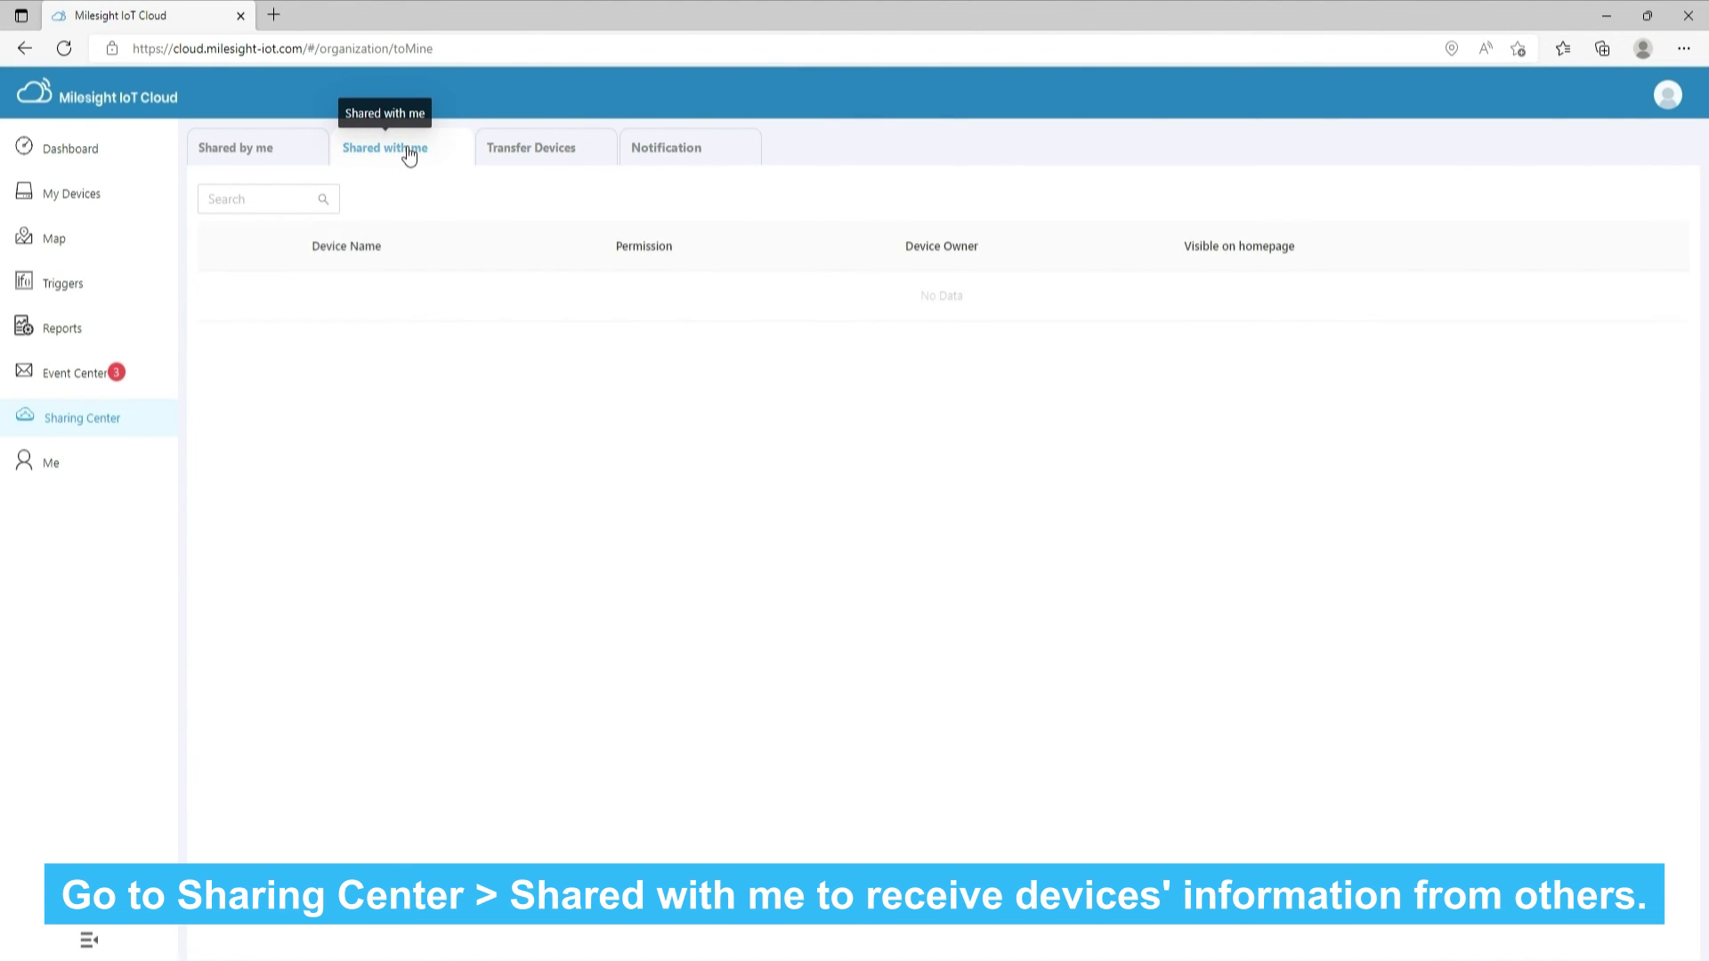
# Send an ownership transfer of gateway UG63-915M and its five associated devices to the contact's e-mail
pyautogui.click(521, 147)
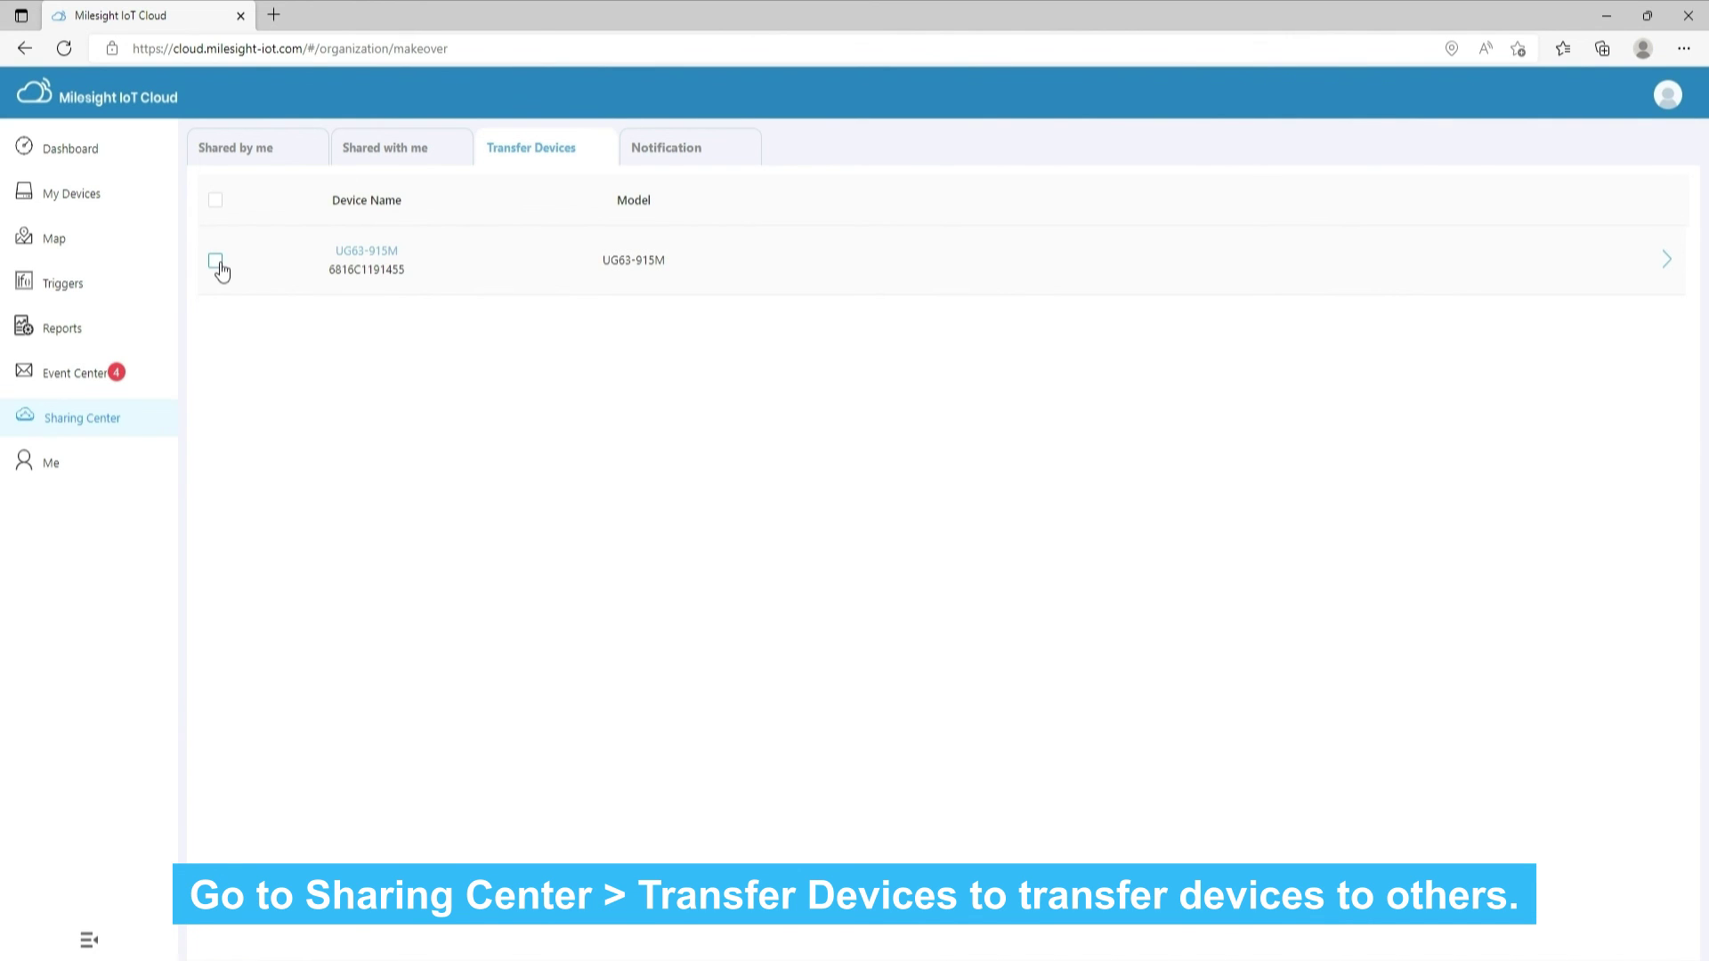
pyautogui.click(219, 264)
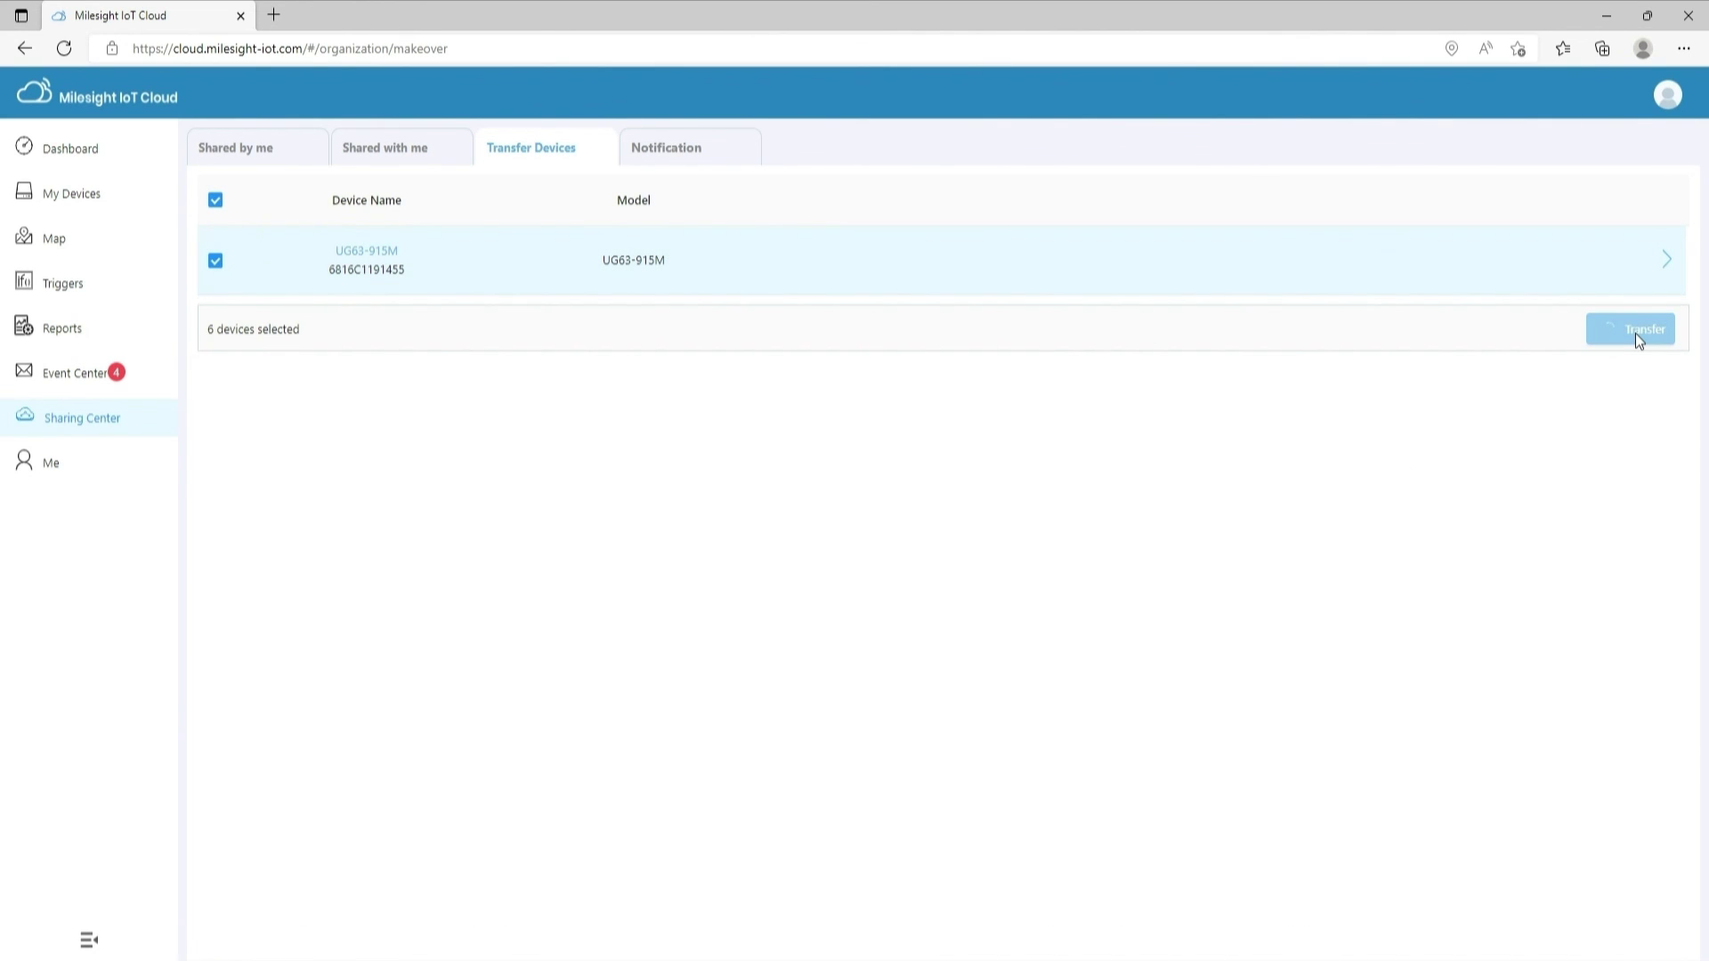
pyautogui.click(921, 486)
pyautogui.click(955, 532)
pyautogui.click(965, 591)
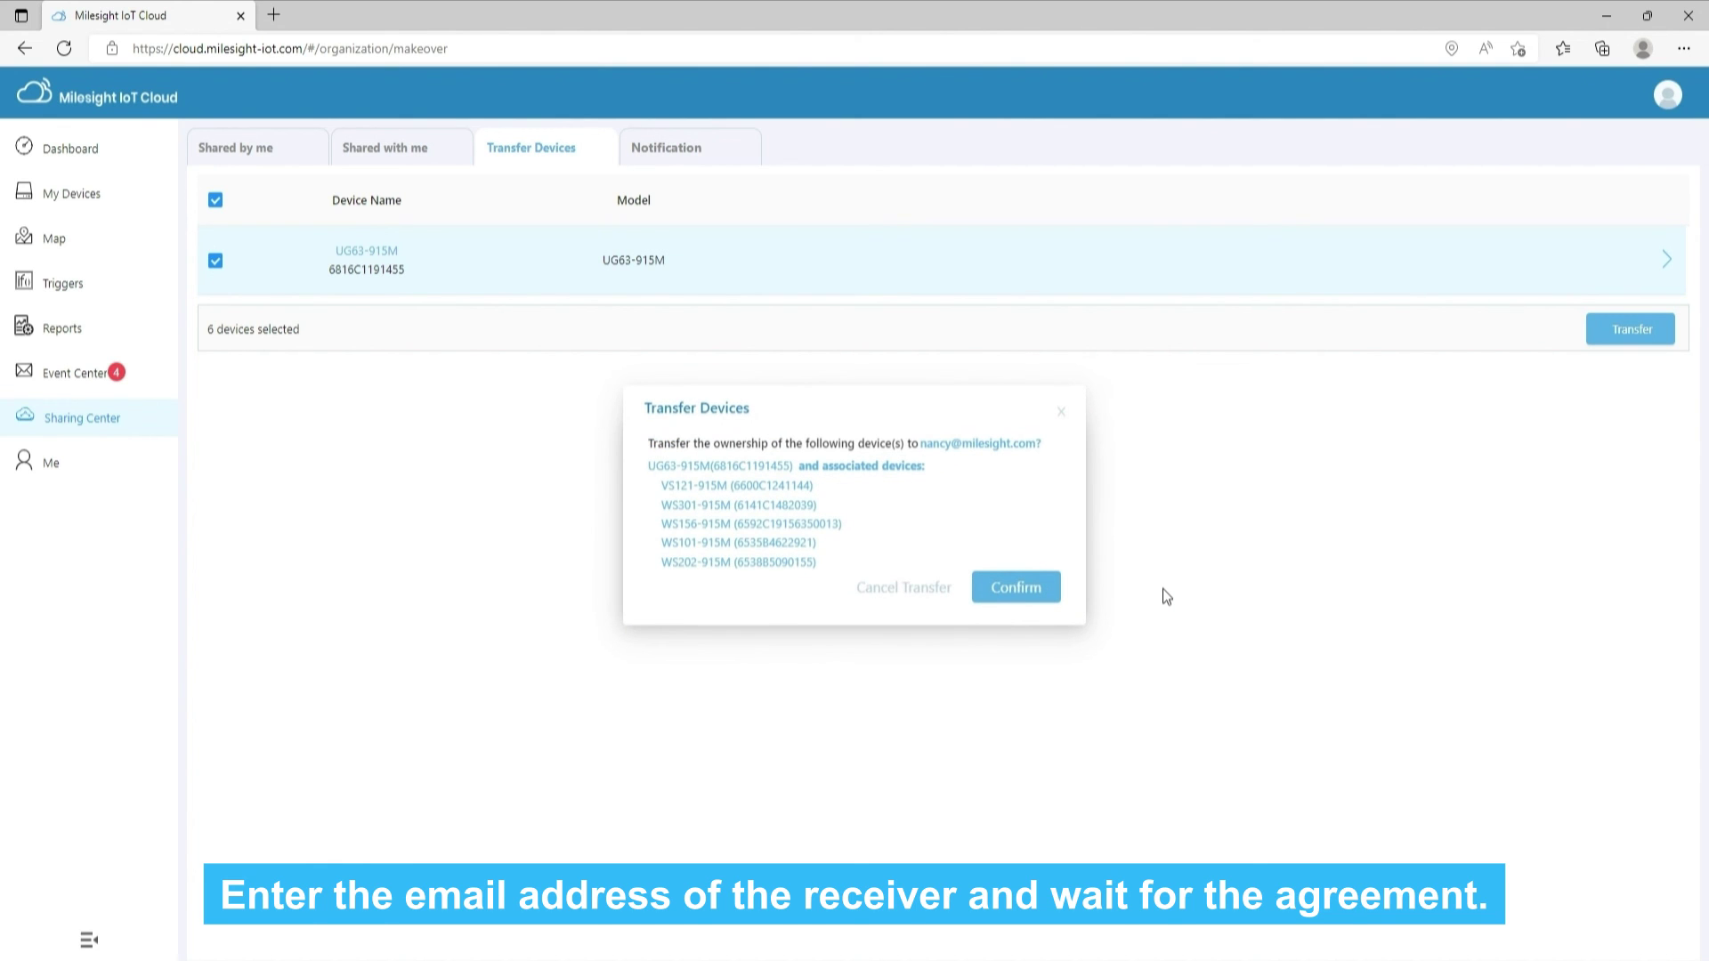
pyautogui.click(1016, 590)
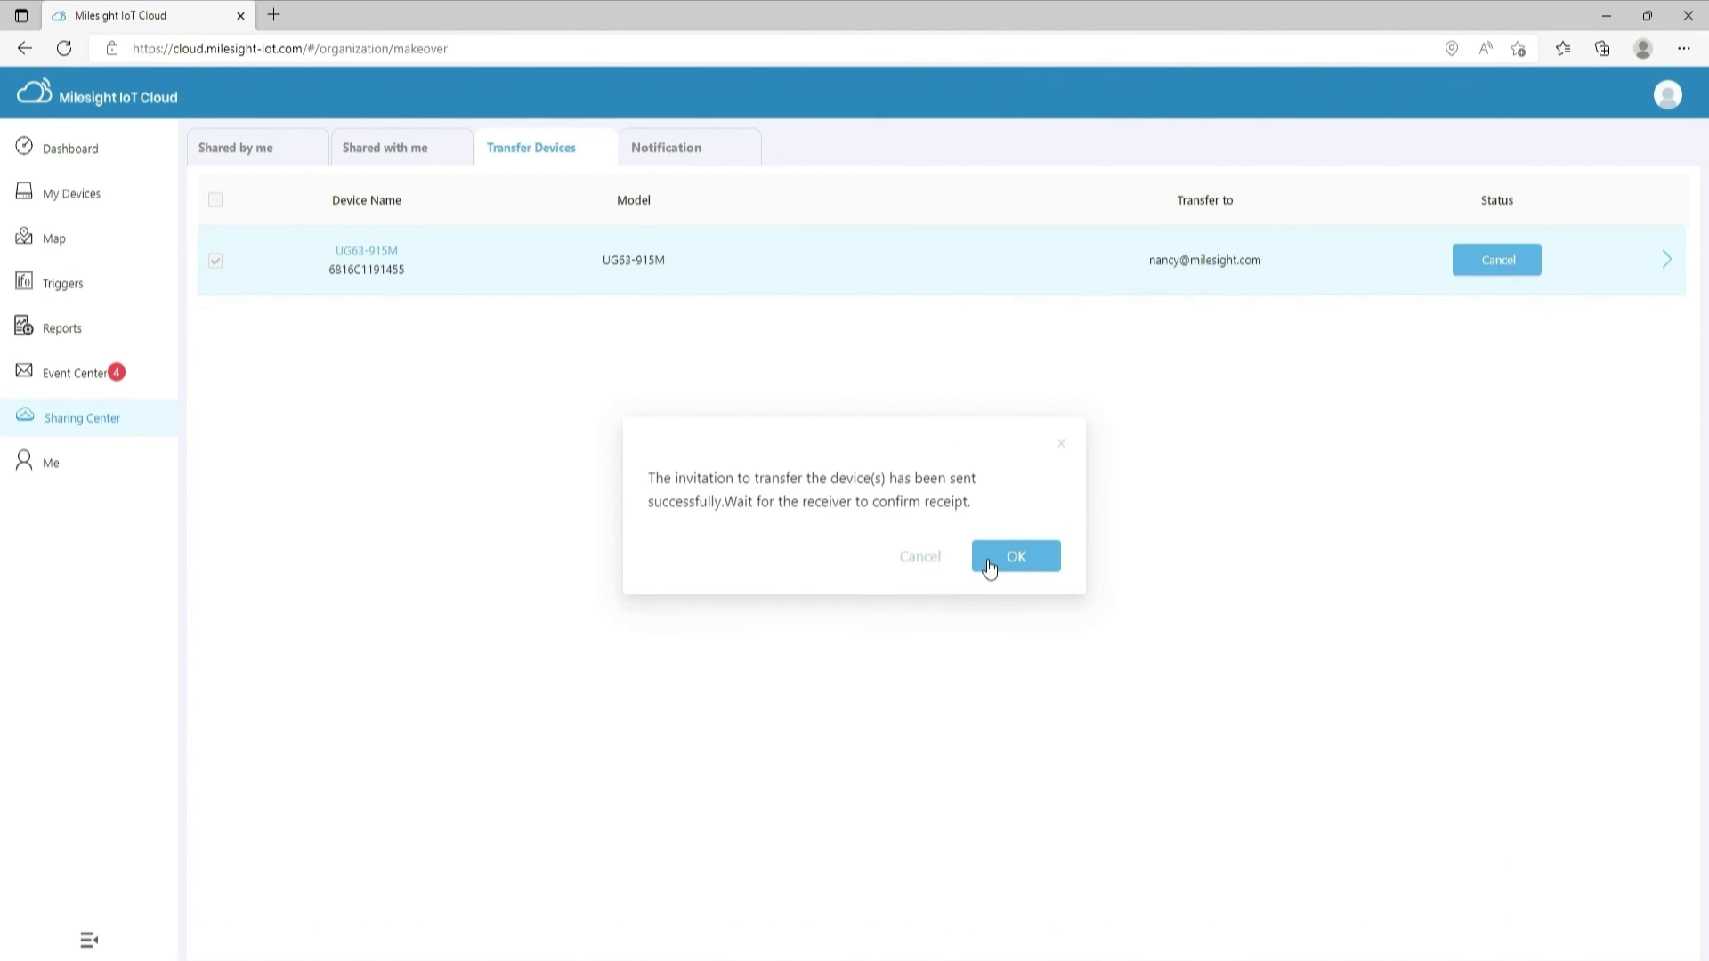
# Withdraw the pending UG63-915M ownership transfer
pyautogui.click(990, 566)
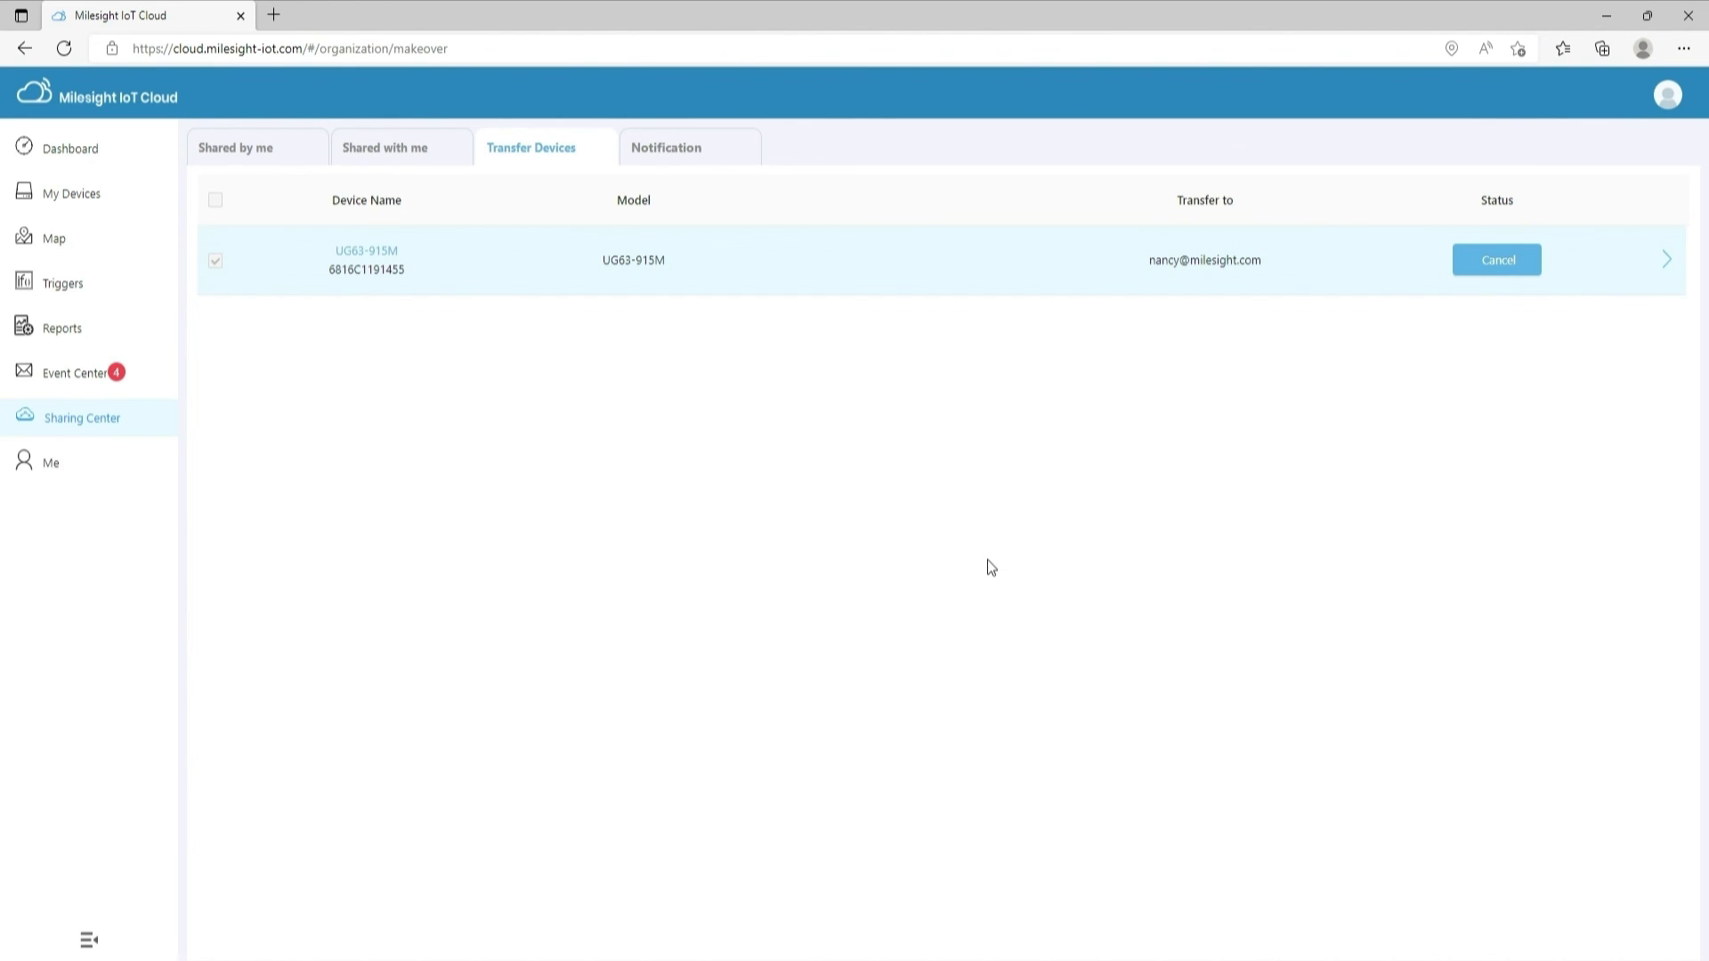
pyautogui.click(1503, 262)
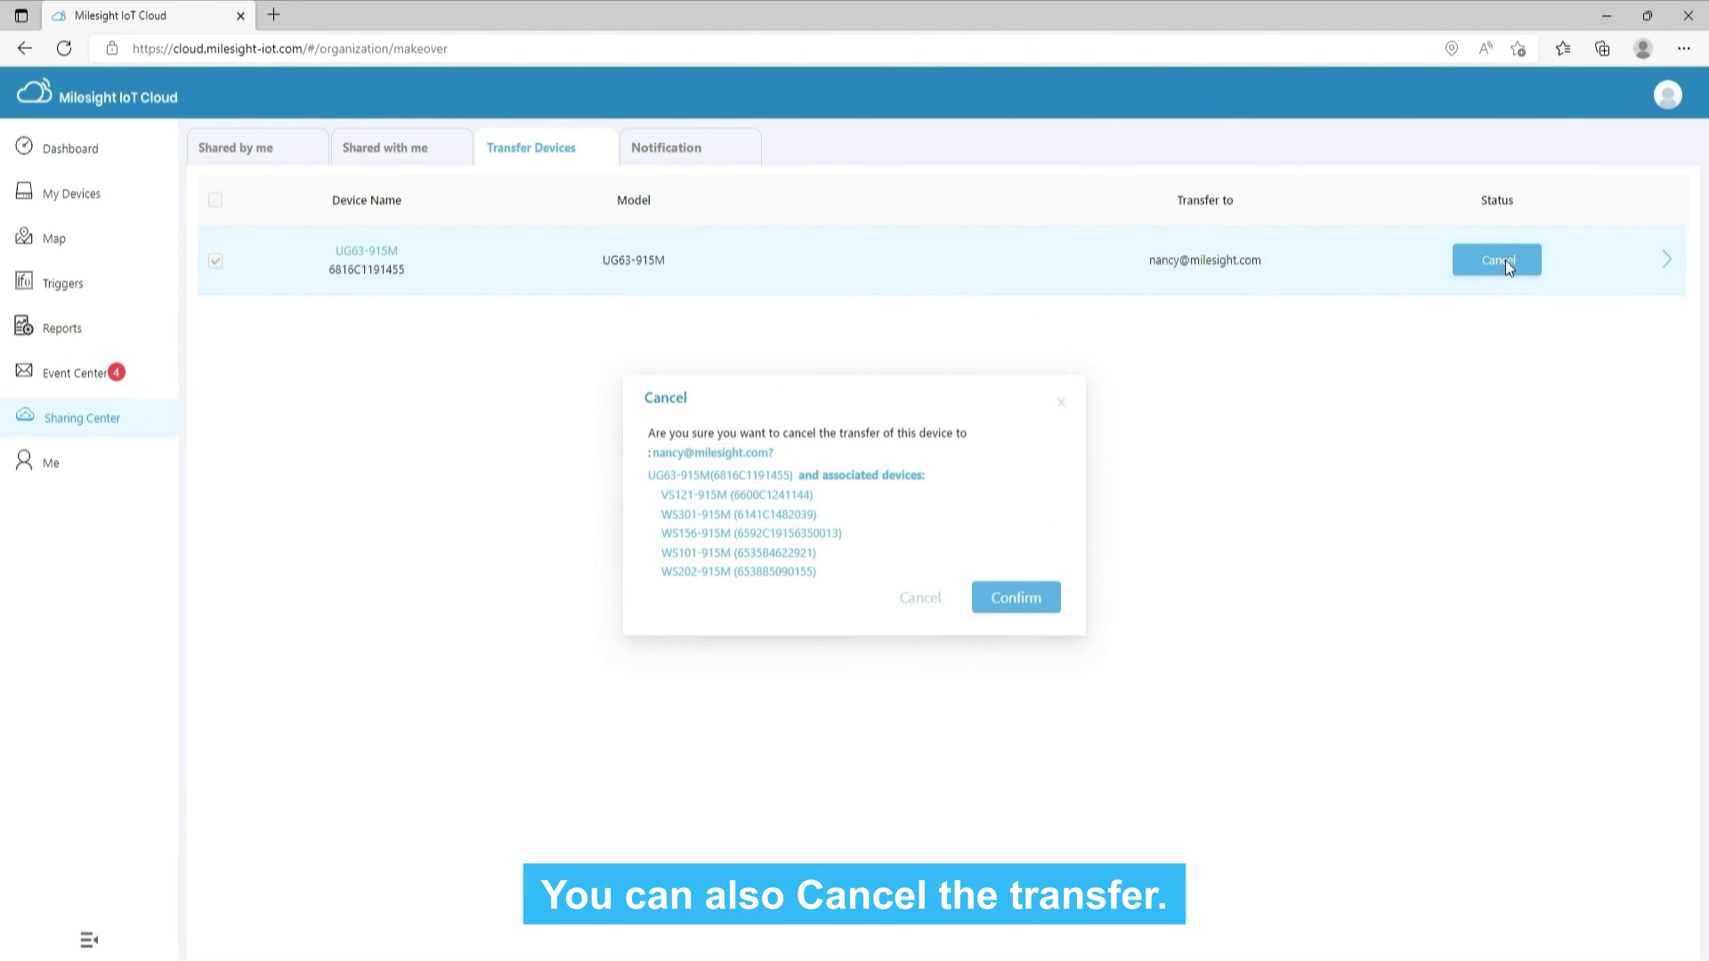
pyautogui.click(1028, 600)
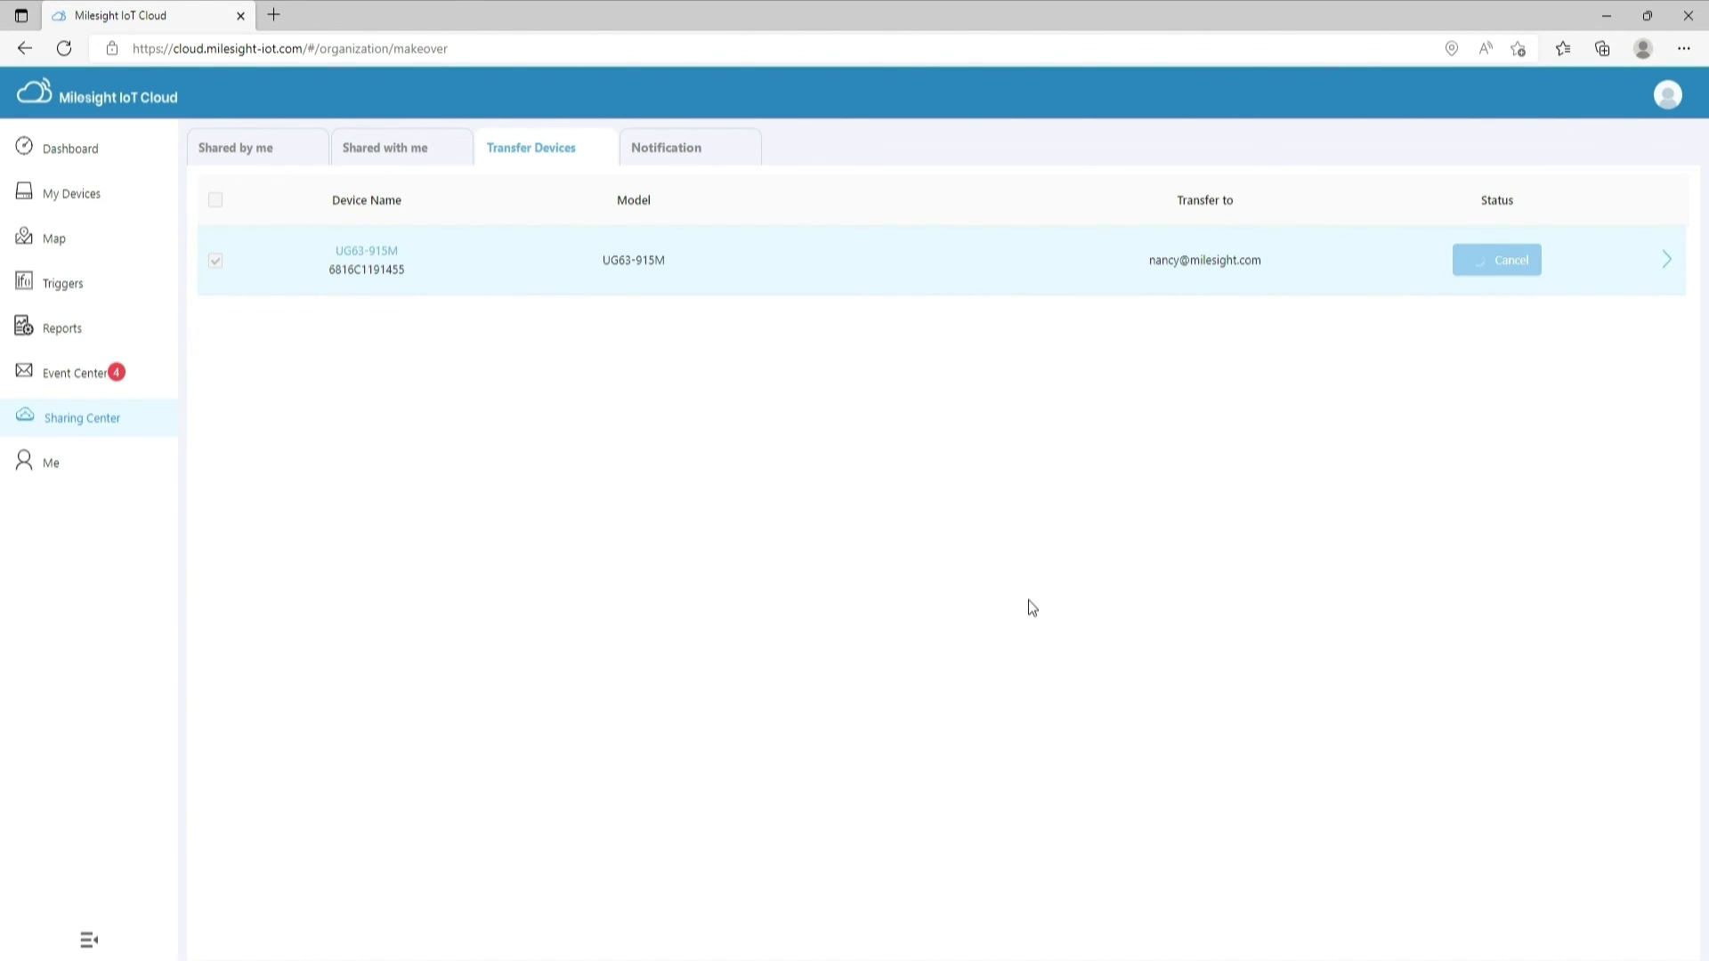